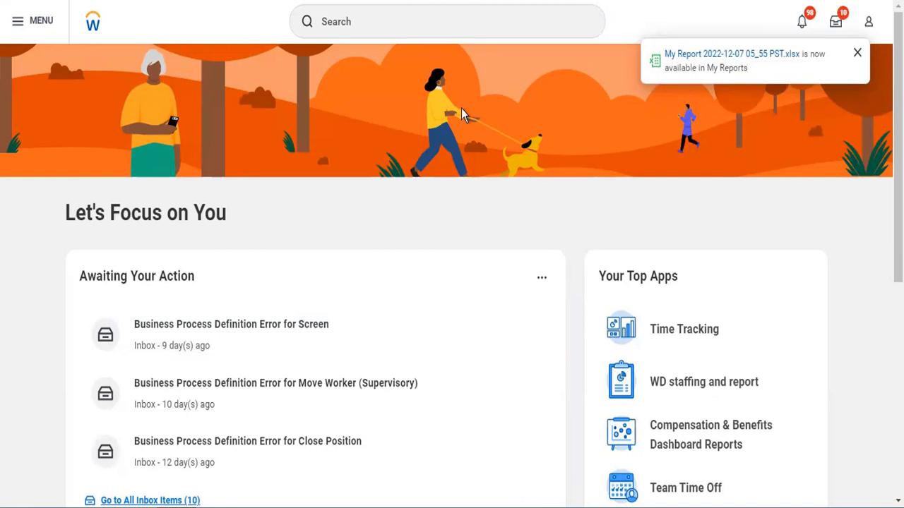
# Step: Search for Data Sources and open the standard Data Sources report
pyautogui.click(381, 23)
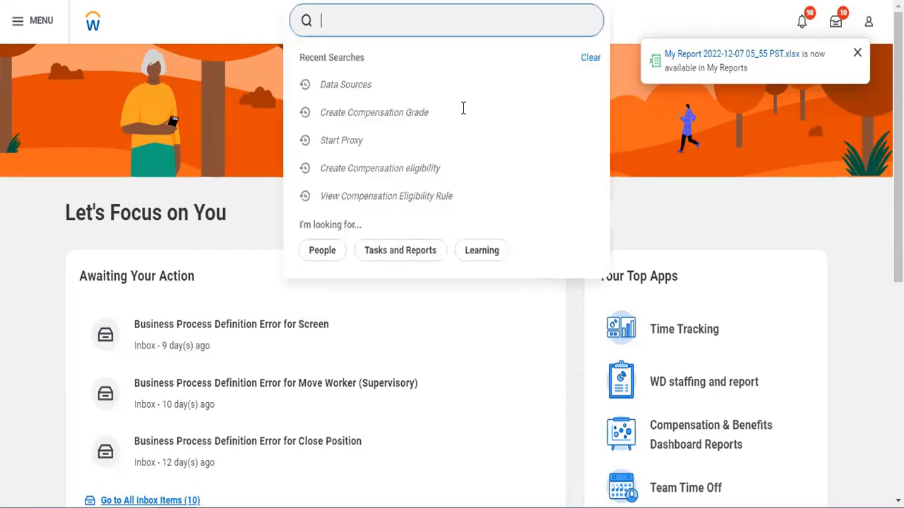
pyautogui.write('Data Sources')
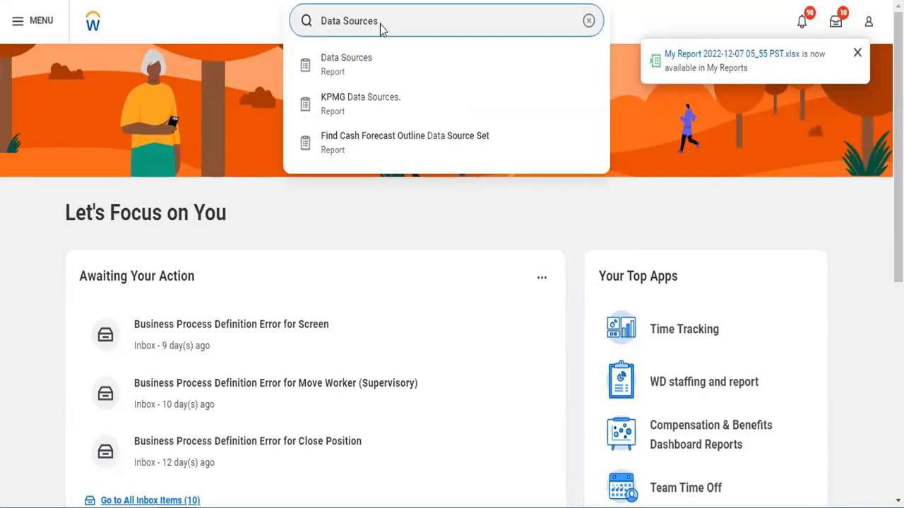
pyautogui.press('Down')
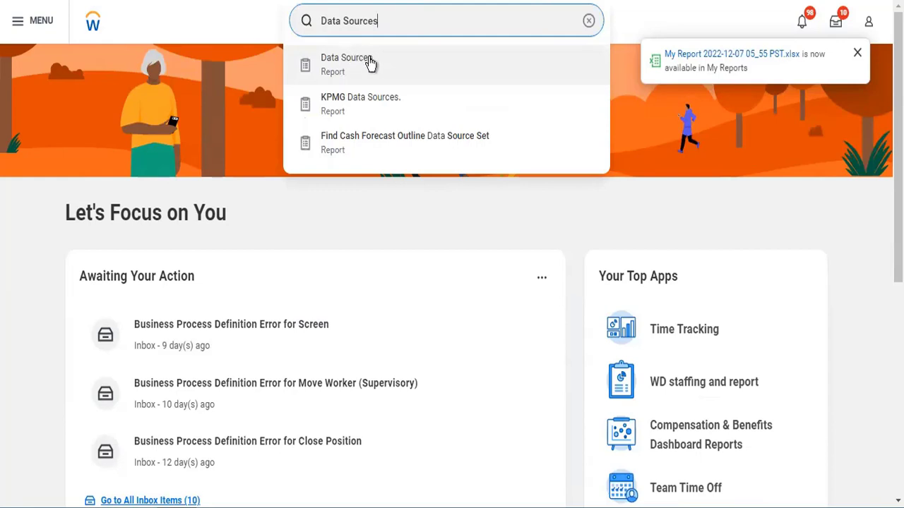
pyautogui.click(344, 70)
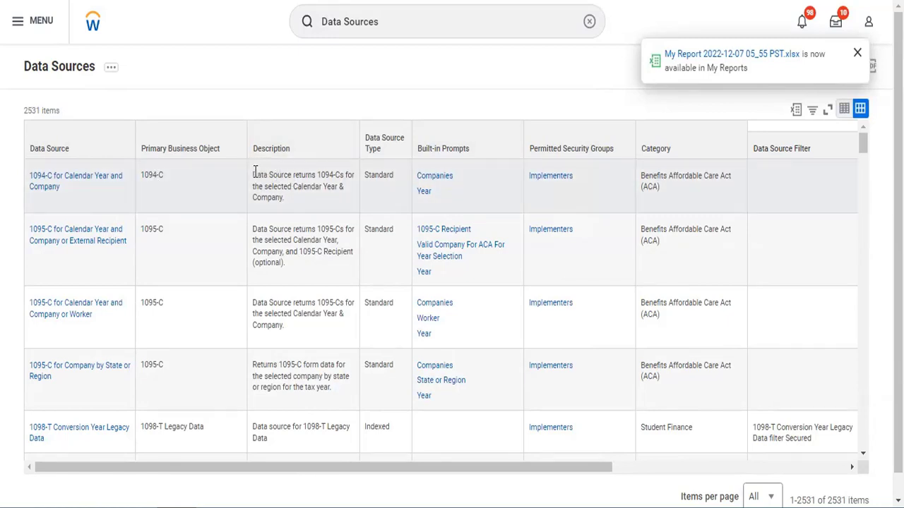
# Step: Open Report Fields and Values for the Implementers security group of the 1094-C for Calendar Year and Company data source
pyautogui.moveTo(255, 174); pyautogui.dragTo(334, 196)
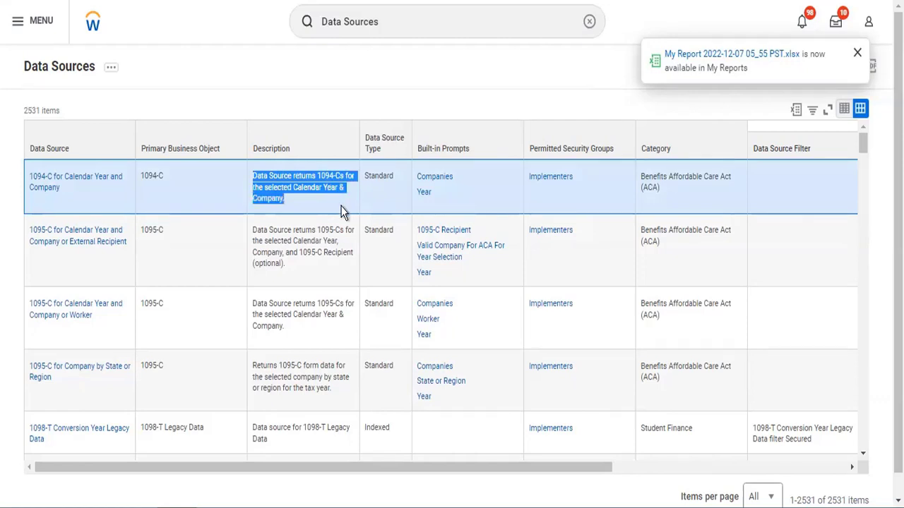
pyautogui.click(342, 211)
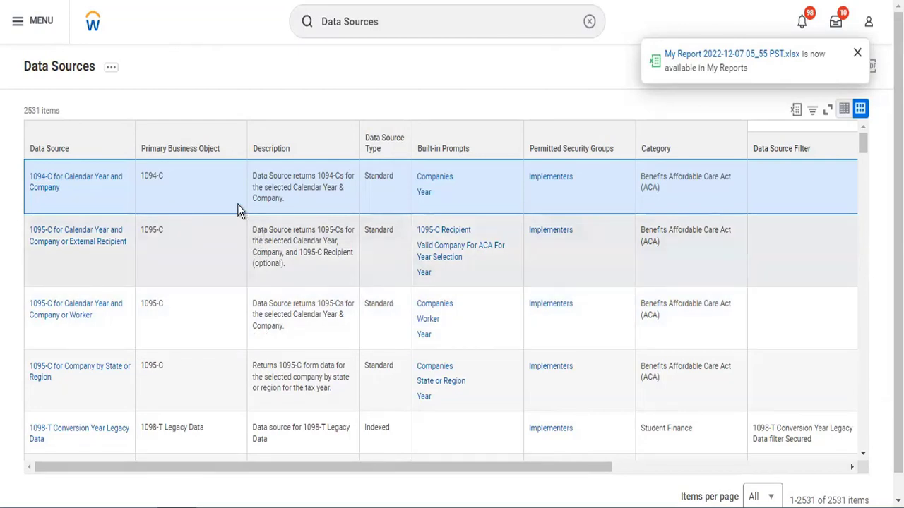
pyautogui.click(580, 178)
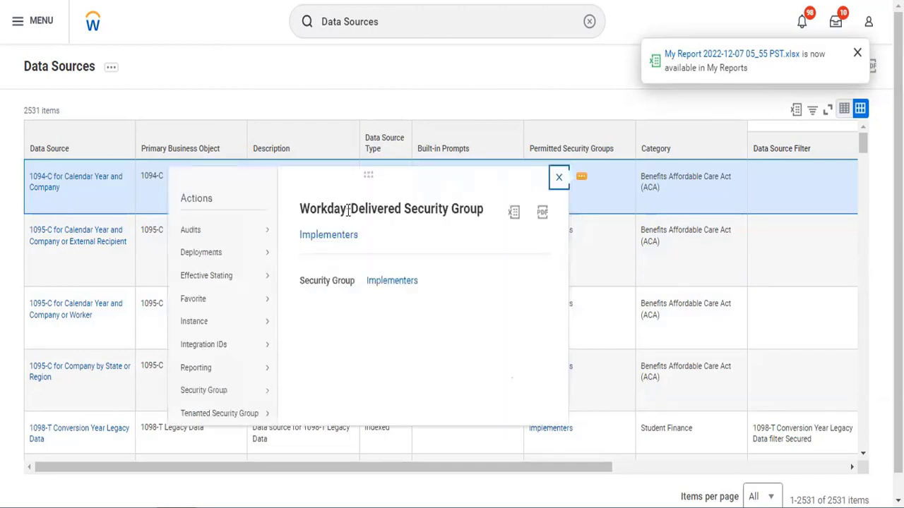
pyautogui.moveTo(223, 376)
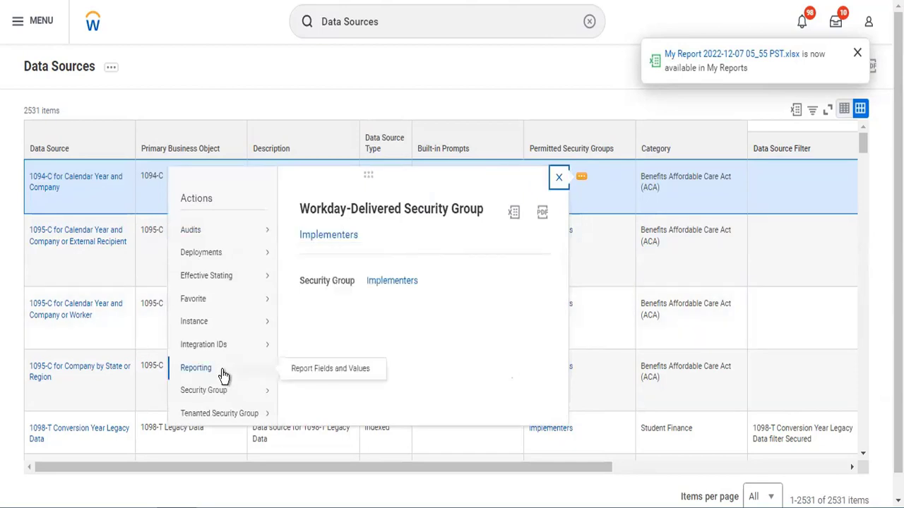
pyautogui.click(325, 379)
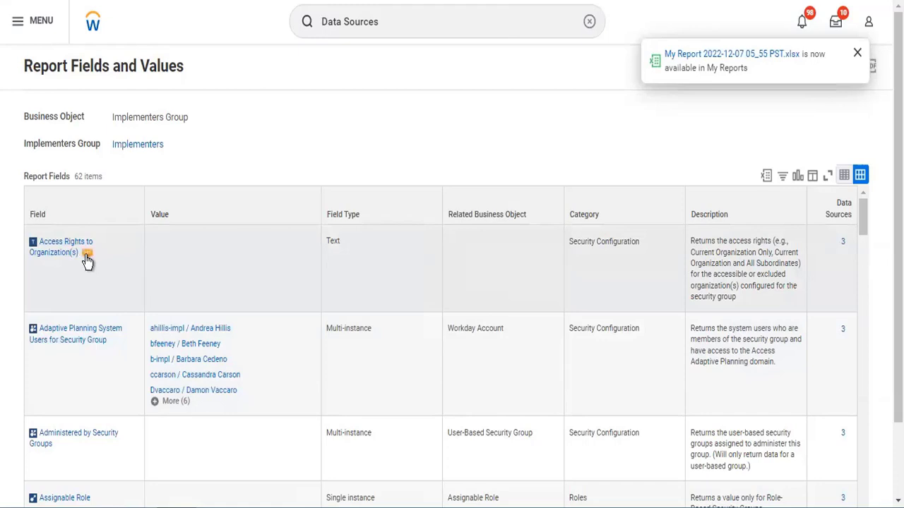
# Step: Export the details of the Access Rights to Organization(s) report field to Excel and download the file
pyautogui.click(86, 260)
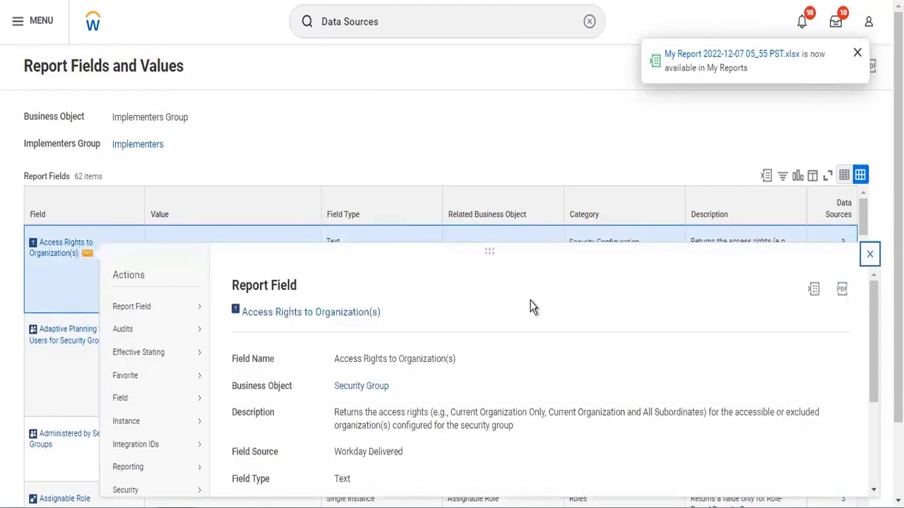
pyautogui.click(816, 298)
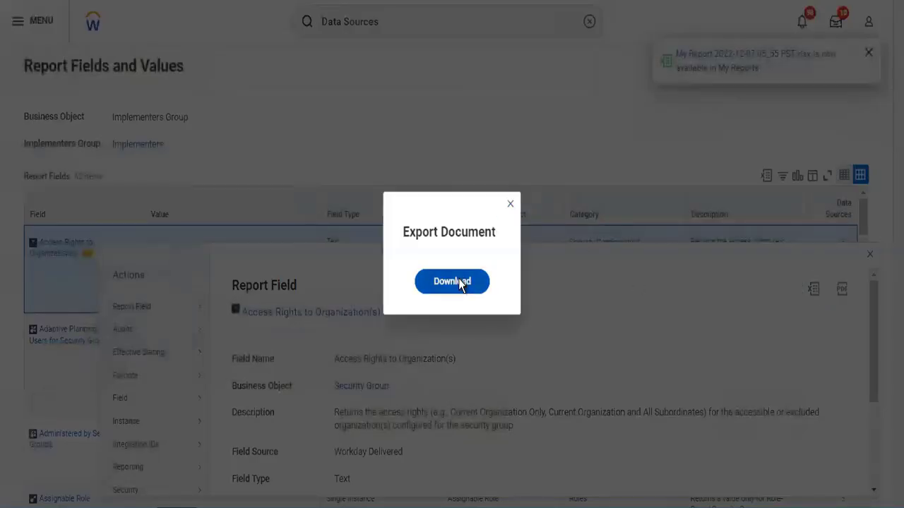
pyautogui.click(462, 277)
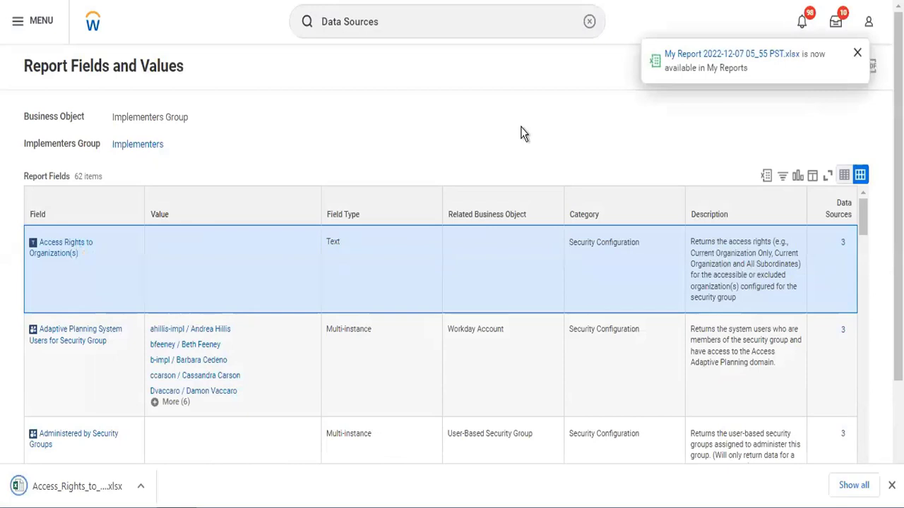
# Step: Show the Implementers report fields as a chart and export the page to PDF with the Notify Me Later option
pyautogui.click(798, 178)
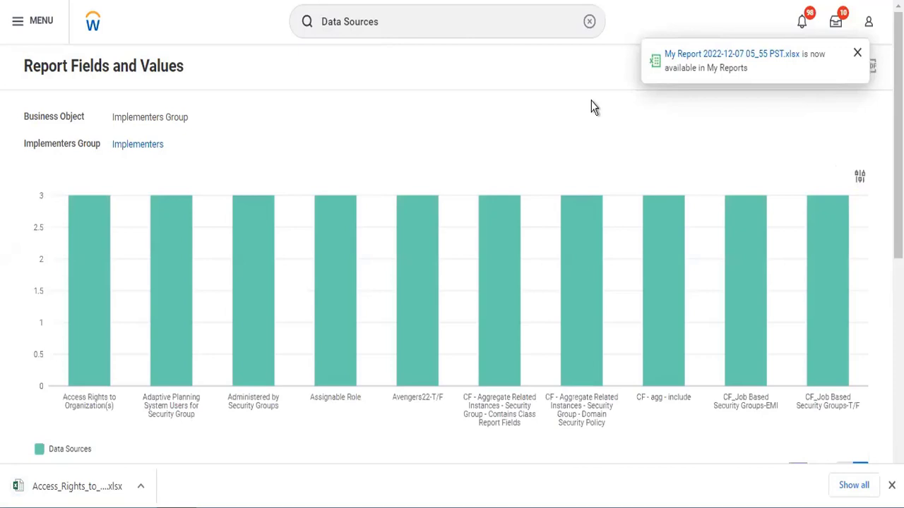
pyautogui.click(859, 51)
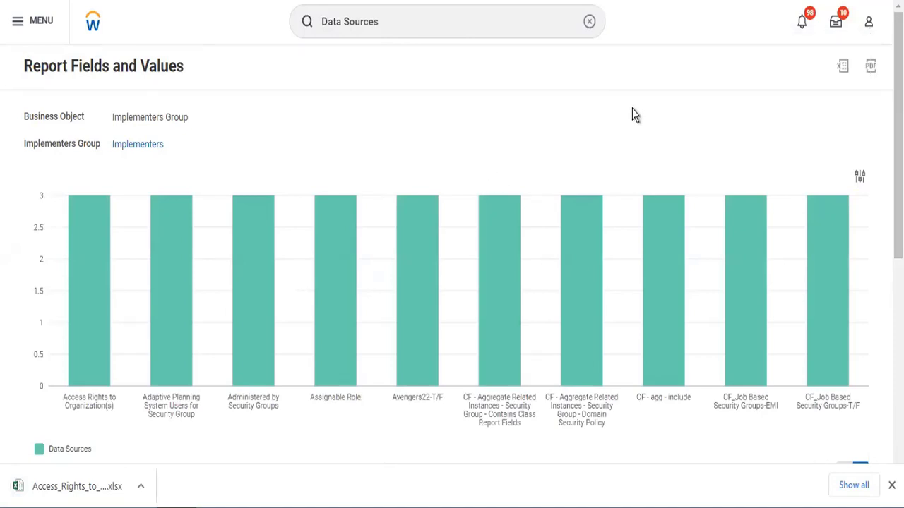
pyautogui.scroll(-5, 632, 109)
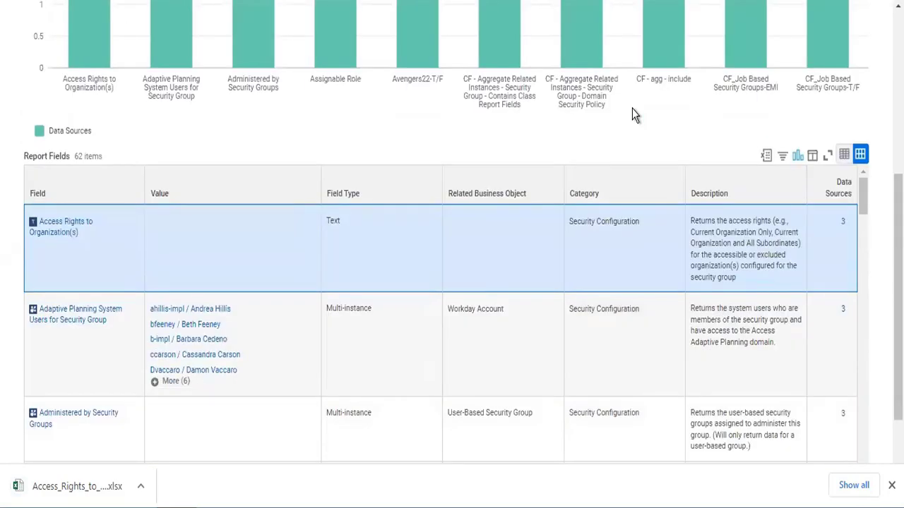
pyautogui.scroll(5, 633, 113)
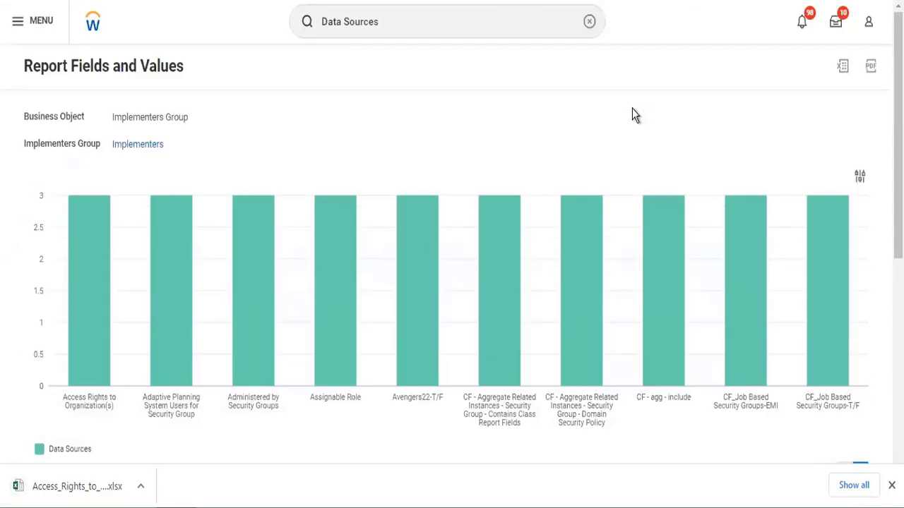
pyautogui.click(871, 69)
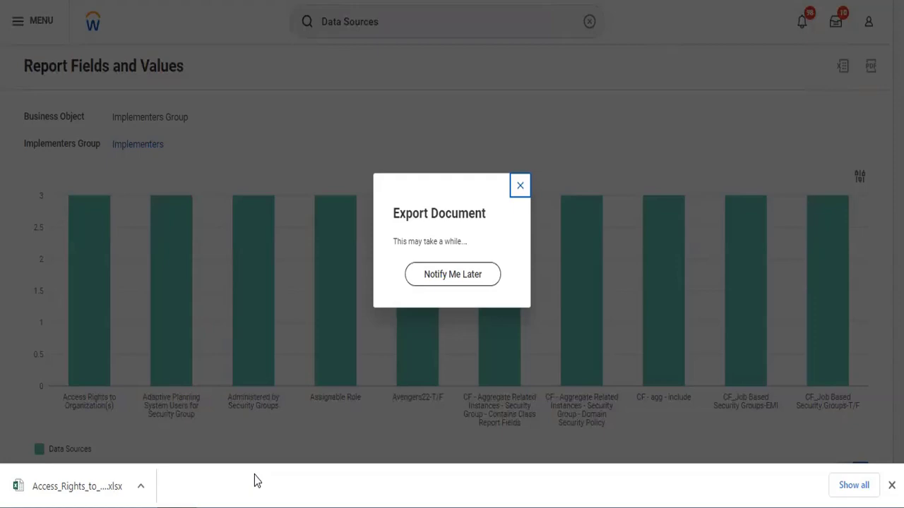
pyautogui.click(449, 281)
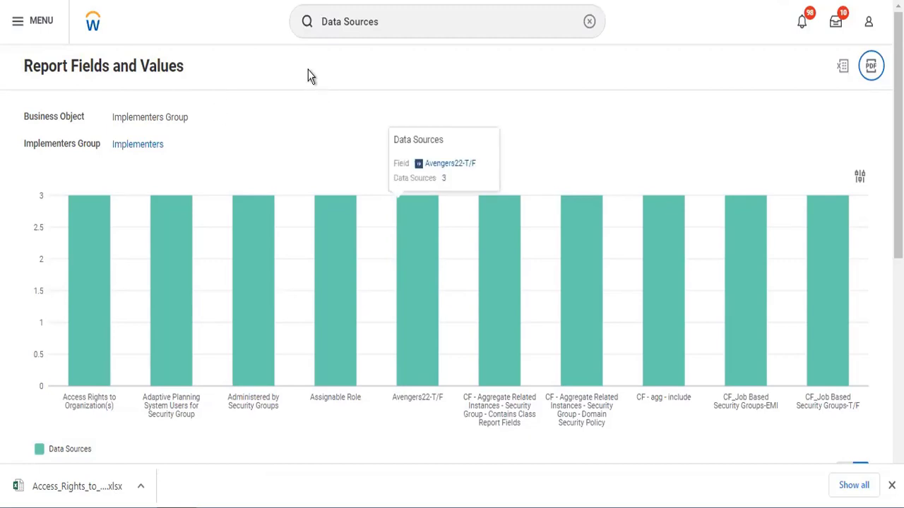
# Step: Reopen the Data Sources report and run it again through its Standard Report actions
pyautogui.click(445, 30)
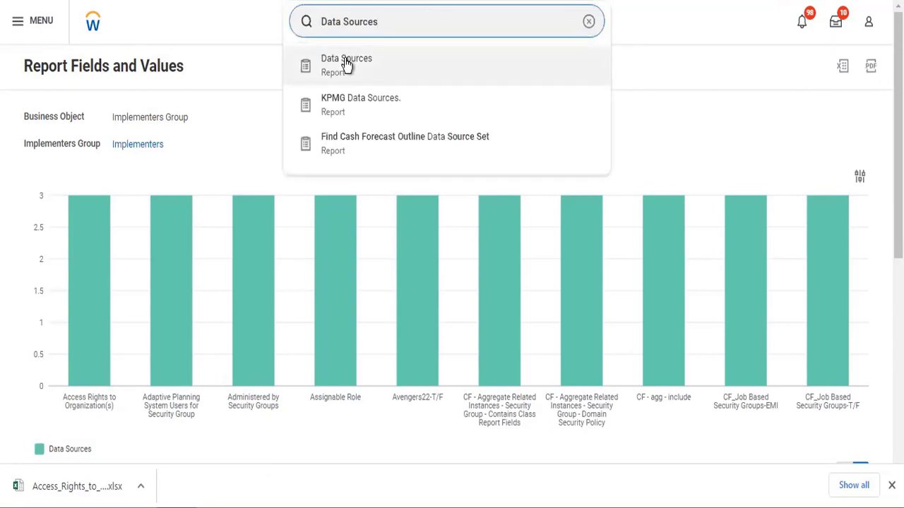
pyautogui.click(346, 64)
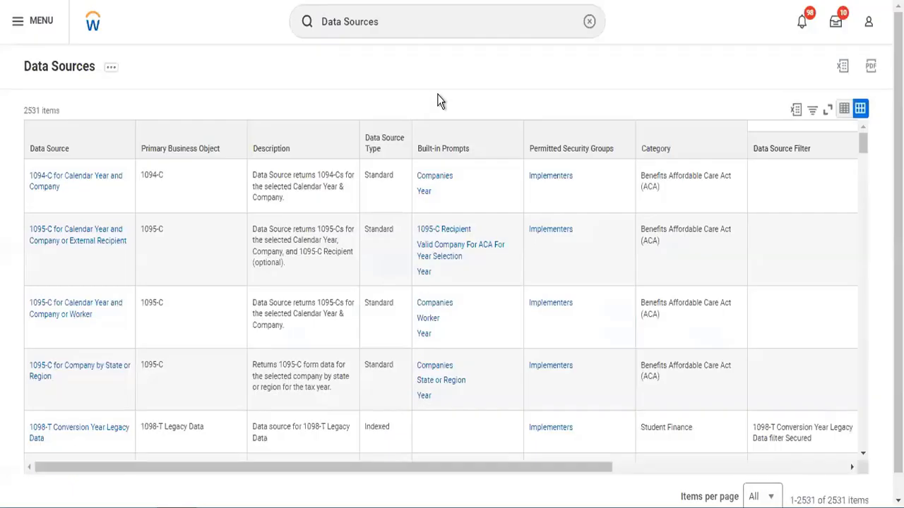
pyautogui.click(113, 70)
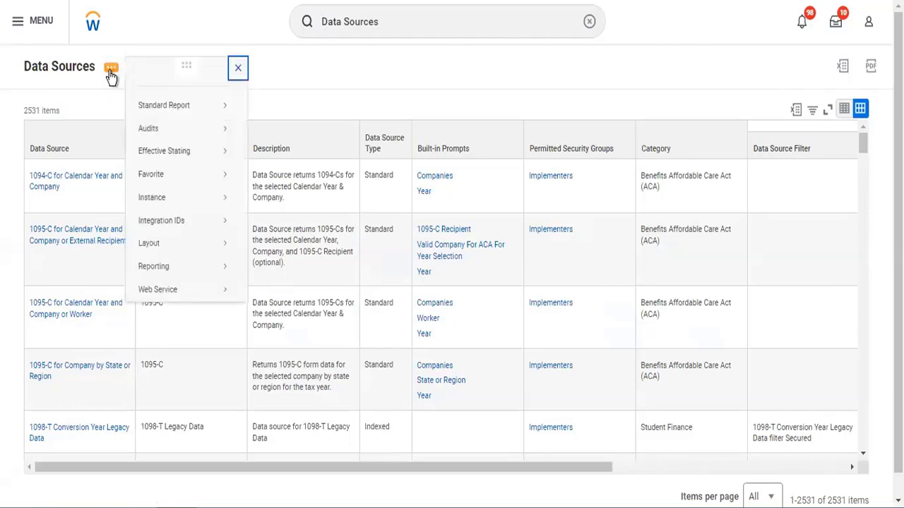
pyautogui.moveTo(147, 104)
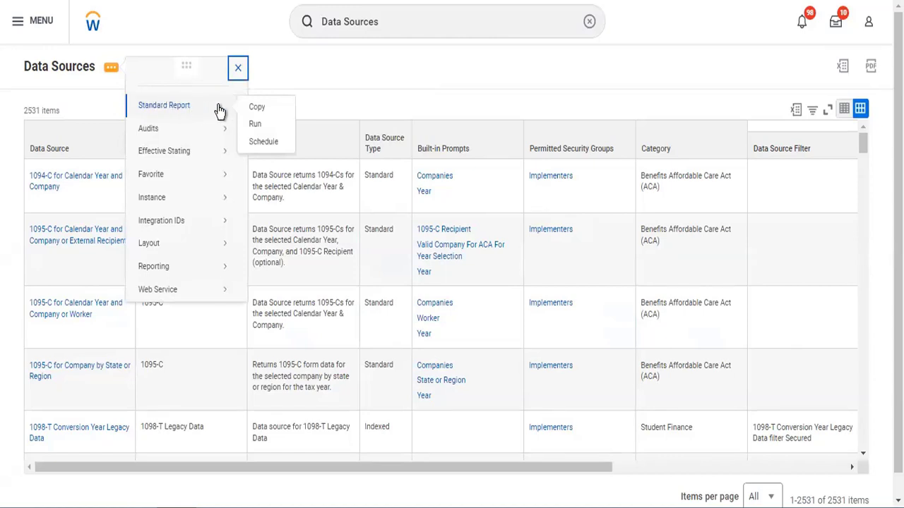
pyautogui.click(270, 126)
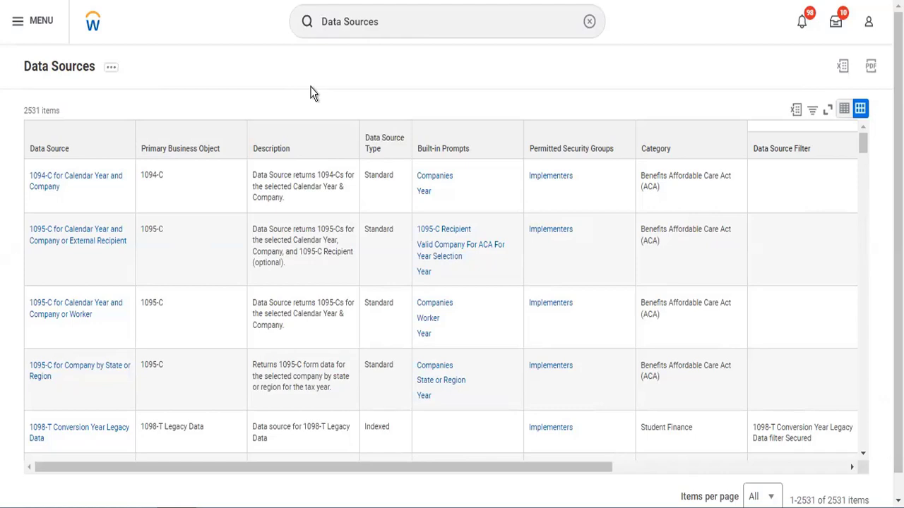
# Step: Open Report Fields and Values for the Data Sources standard report
pyautogui.click(111, 71)
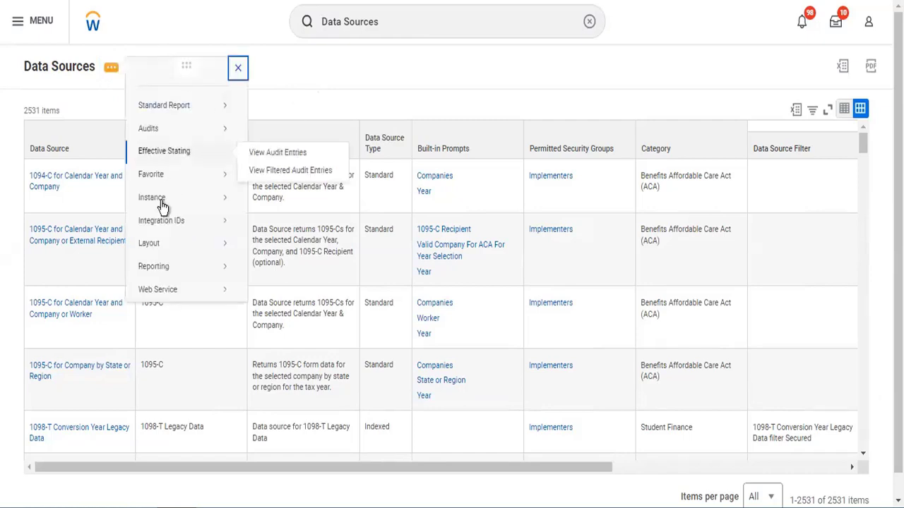
pyautogui.moveTo(180, 272)
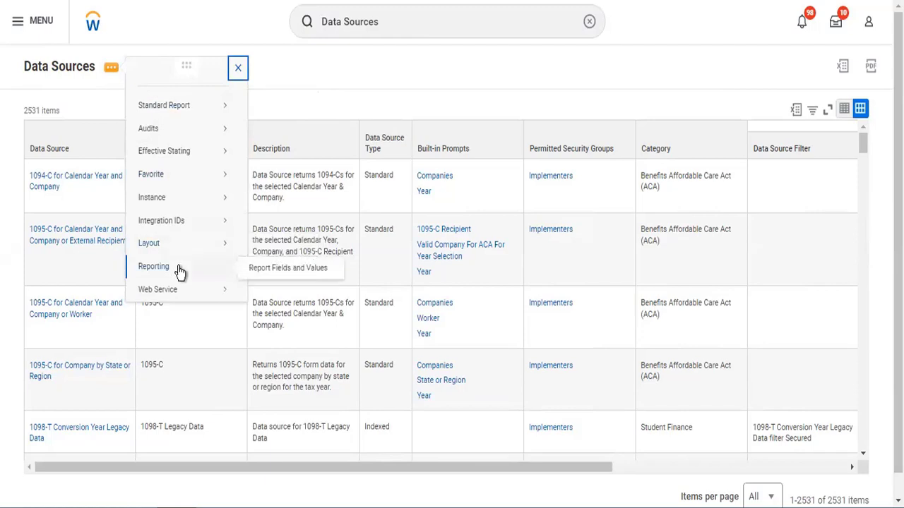
pyautogui.click(281, 269)
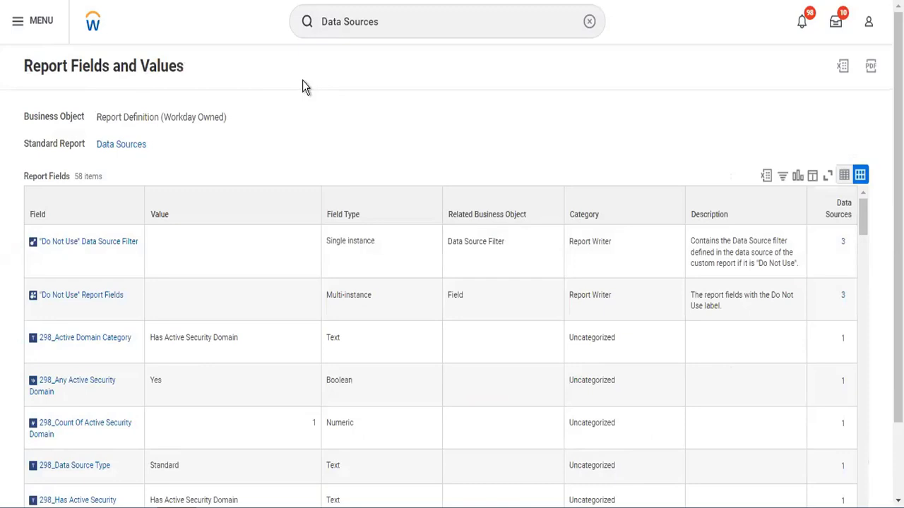
# Step: Examine the related actions of the Data Sources report, its business object and the list of report fields
pyautogui.moveTo(127, 146)
pyautogui.click(158, 145)
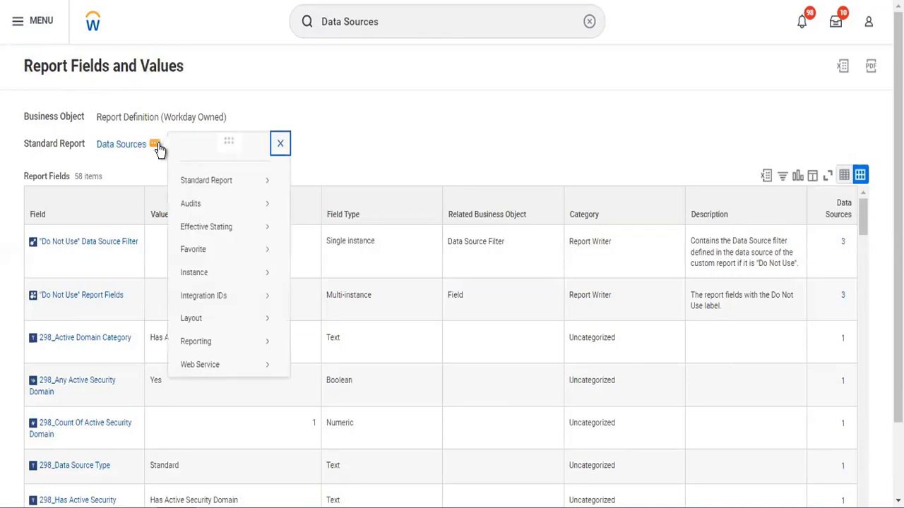
pyautogui.click(356, 77)
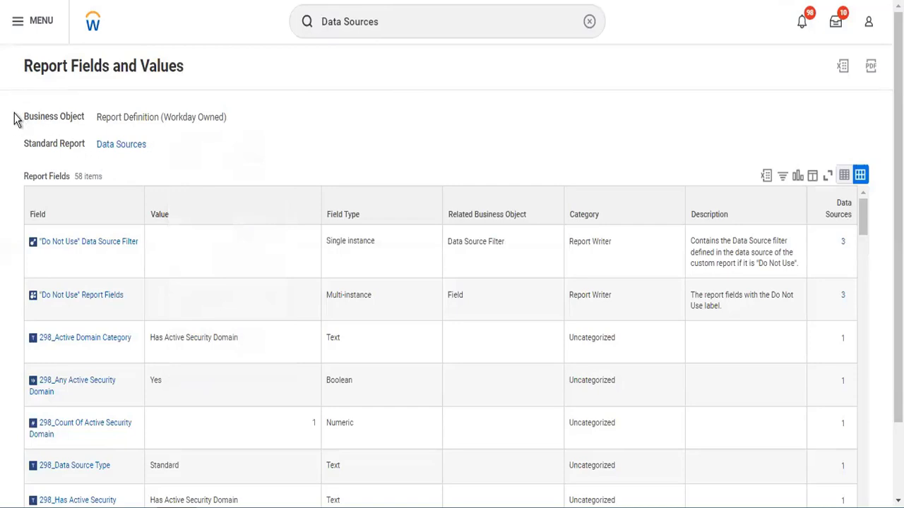
pyautogui.moveTo(14, 117); pyautogui.dragTo(140, 180)
pyautogui.click(139, 180)
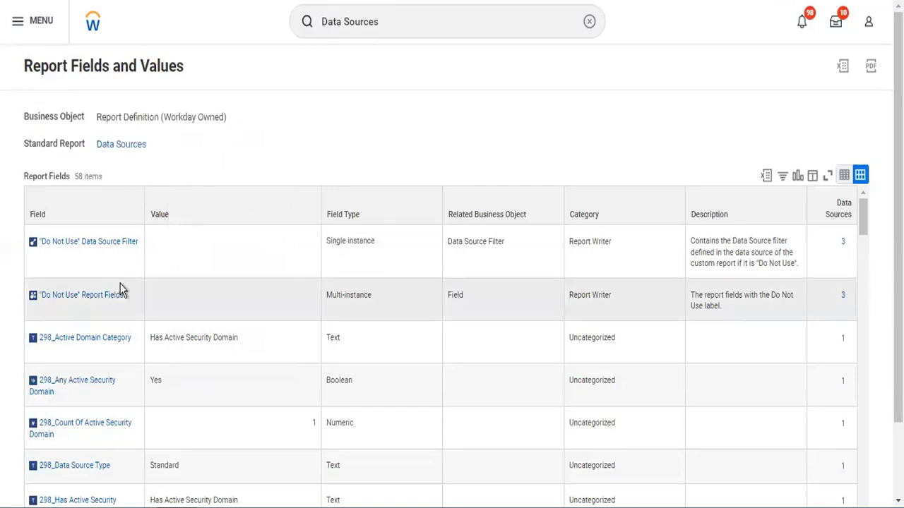
pyautogui.scroll(-2, 120, 290)
pyautogui.scroll(2, 120, 290)
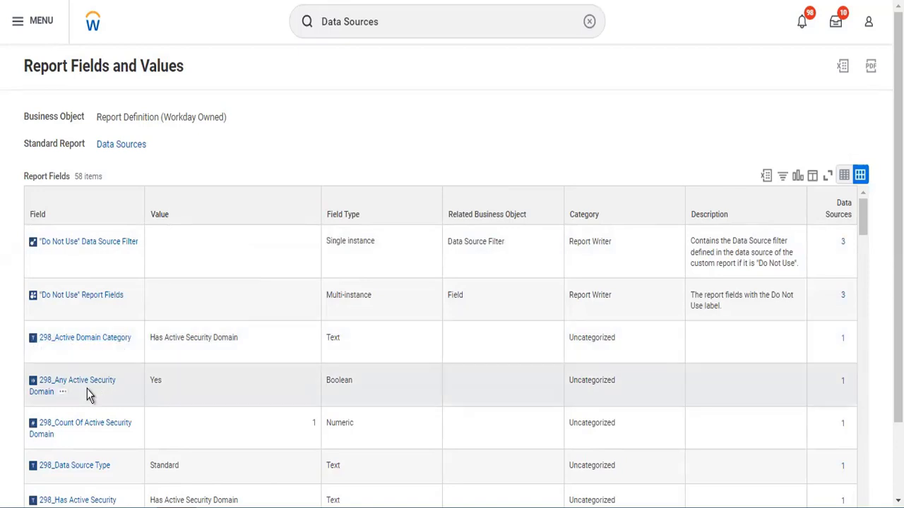
# Step: Export the 298_Data Source Type calculated field details to Excel, then download and open the file
pyautogui.scroll(-2, 87, 389)
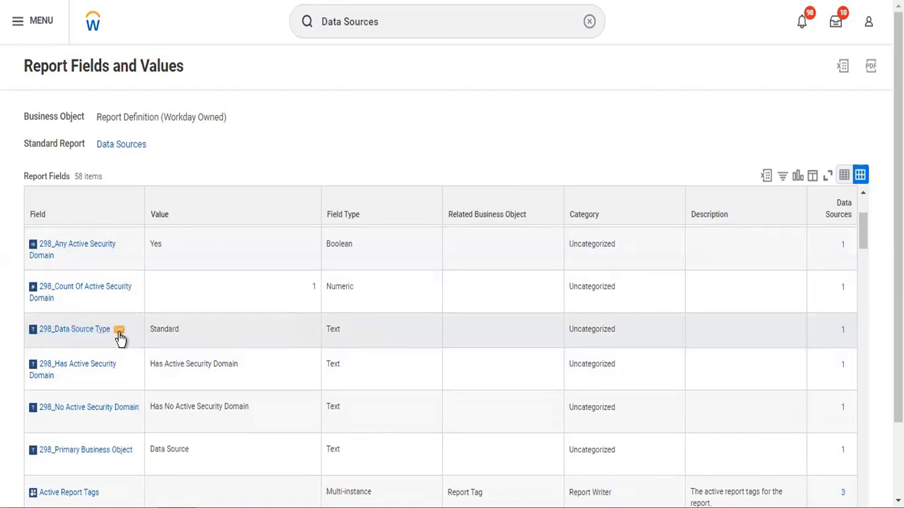
pyautogui.click(119, 332)
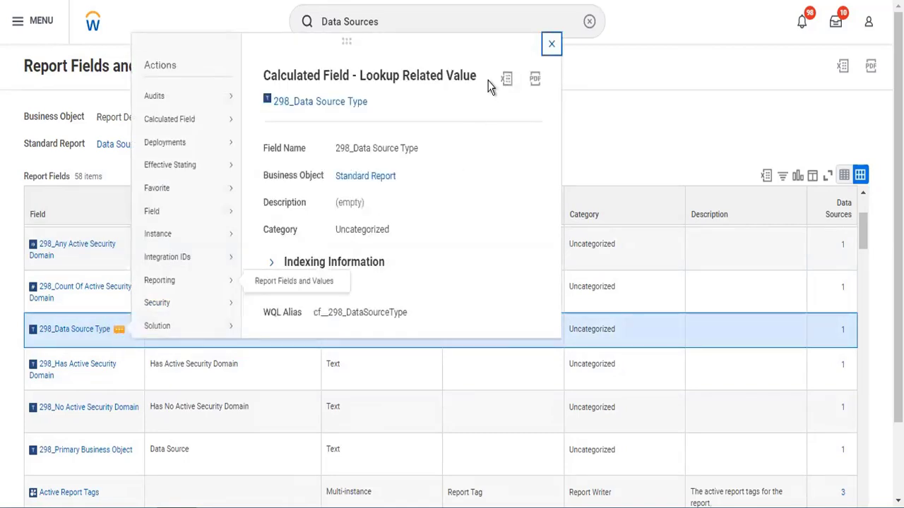
pyautogui.click(507, 79)
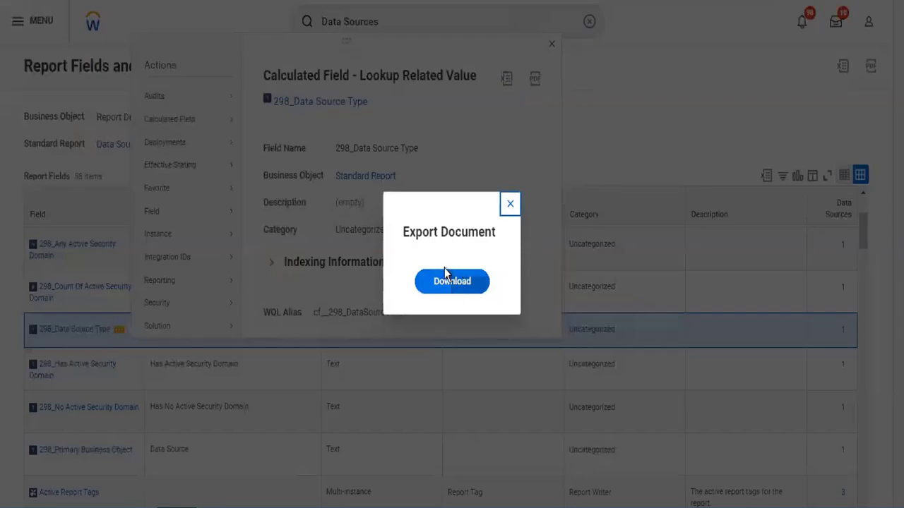
pyautogui.click(451, 283)
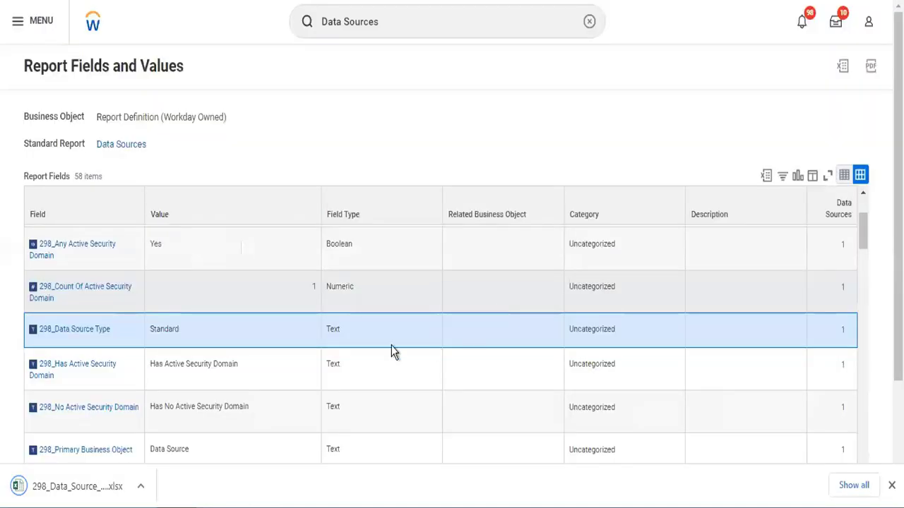
pyautogui.click(97, 500)
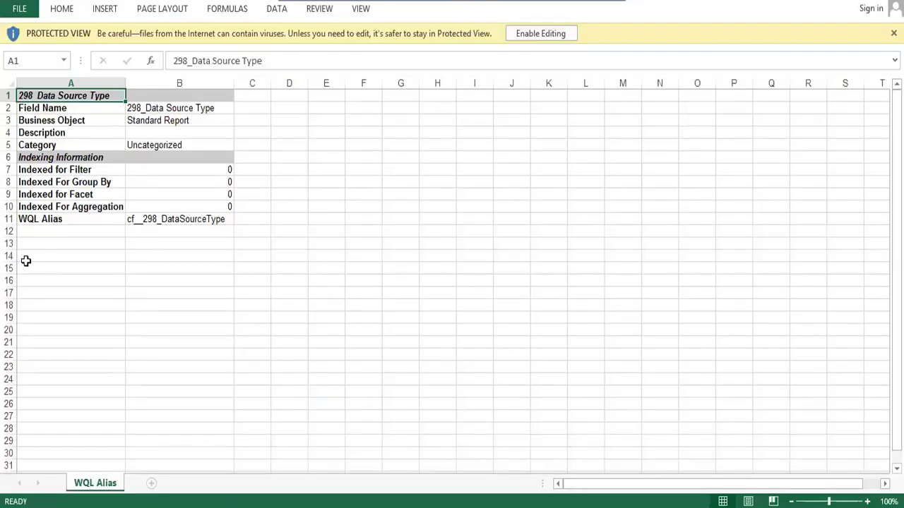
# Step: Enable editing of the exported workbook and enter the headers Sl.No in A13 and Org in B13
pyautogui.click(550, 39)
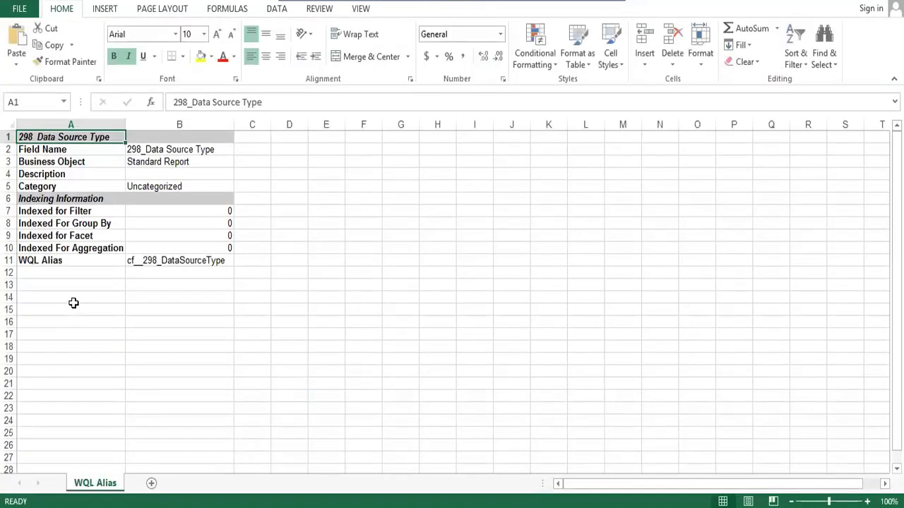
pyautogui.click(81, 298)
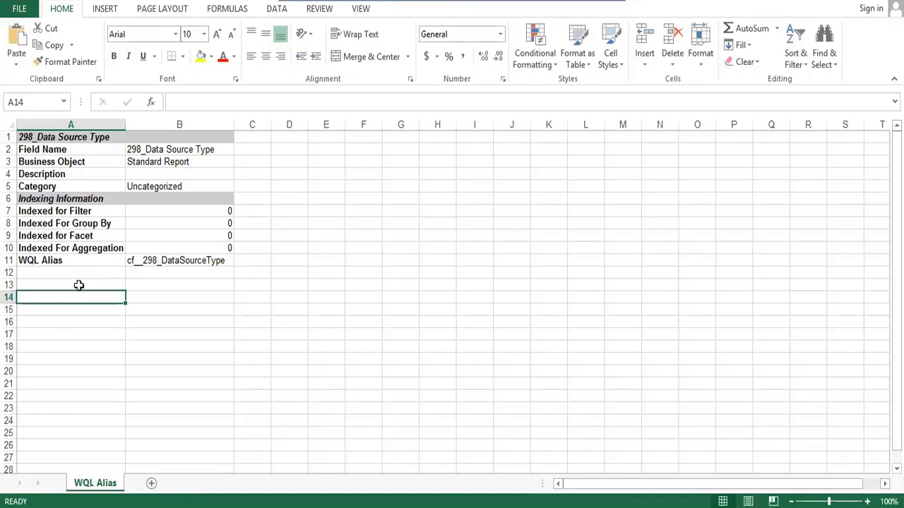
pyautogui.click(79, 285)
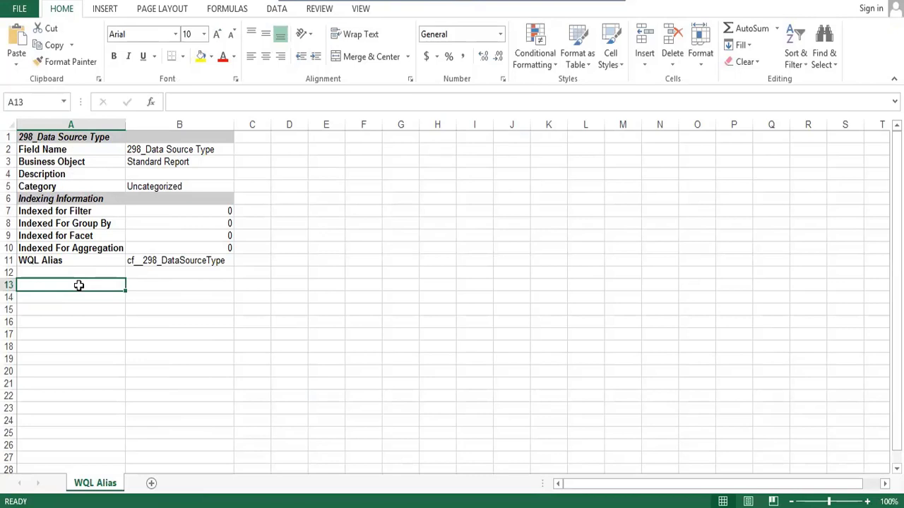
pyautogui.write('Sl.')
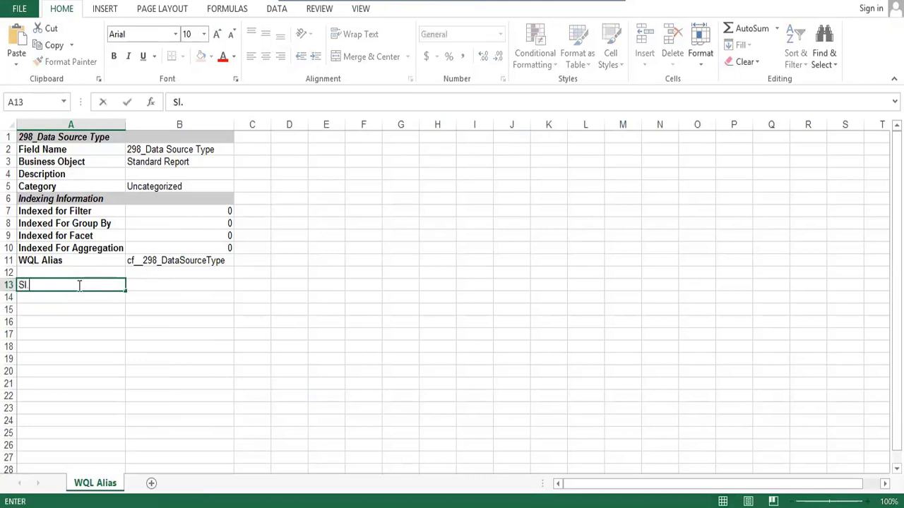
pyautogui.write('No')
pyautogui.press('Tab')
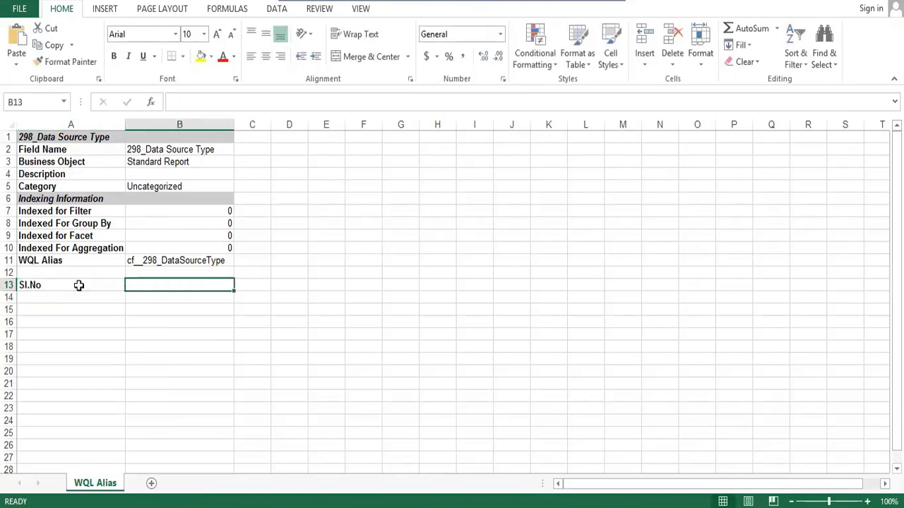
pyautogui.press('BackSpace')
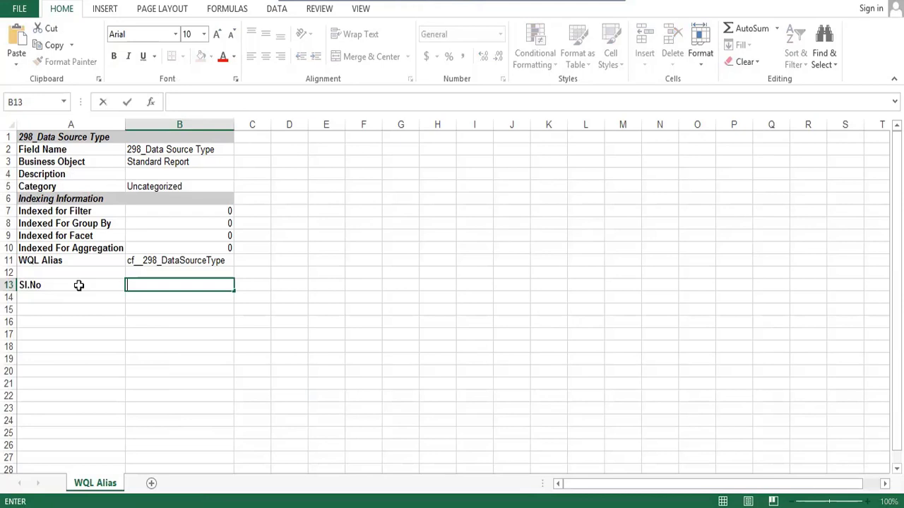
pyautogui.write('Org')
pyautogui.press('Tab')
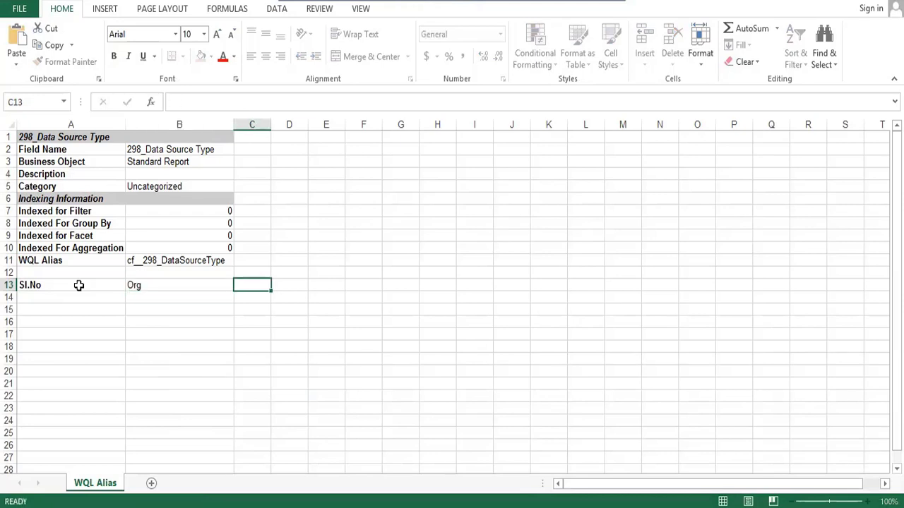
# Step: Continue the header row with Clint in C13, Dep in D13 and Agent in E13
pyautogui.write('Clint')
pyautogui.press('Tab')
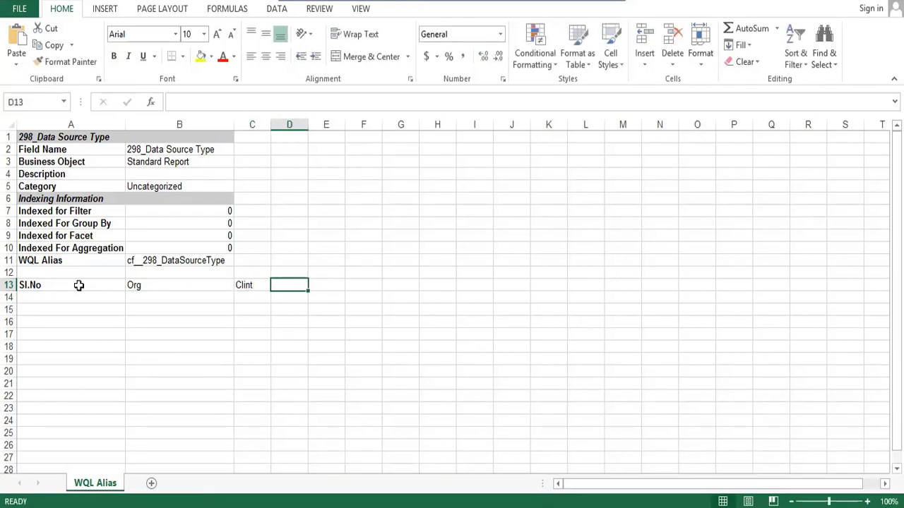
pyautogui.write('Dep')
pyautogui.press('Tab')
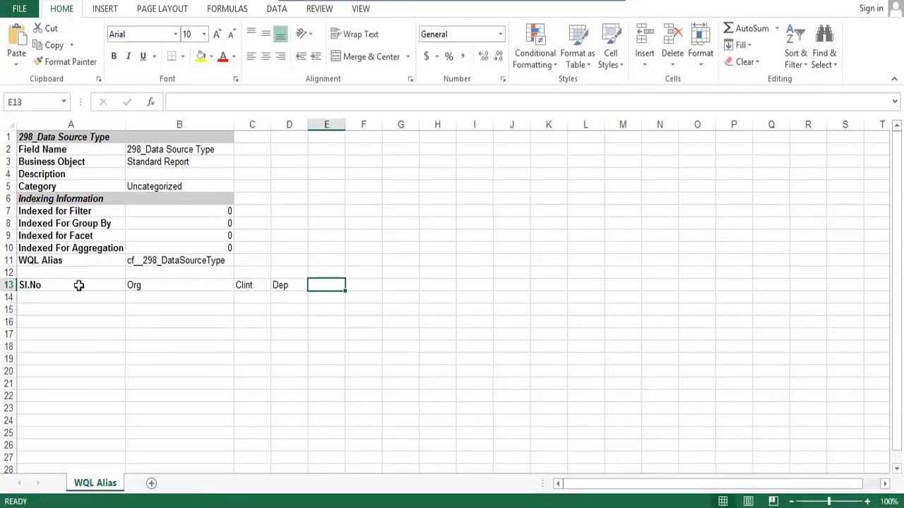
pyautogui.write('Agent')
pyautogui.press('Tab')
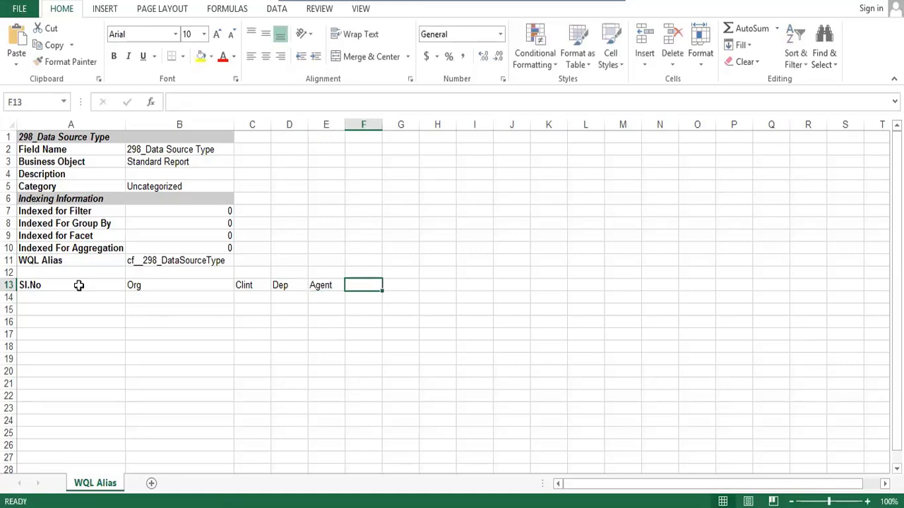
# Step: Add the headers Tl's in F13 and Manager in G13
pyautogui.write('Tl')
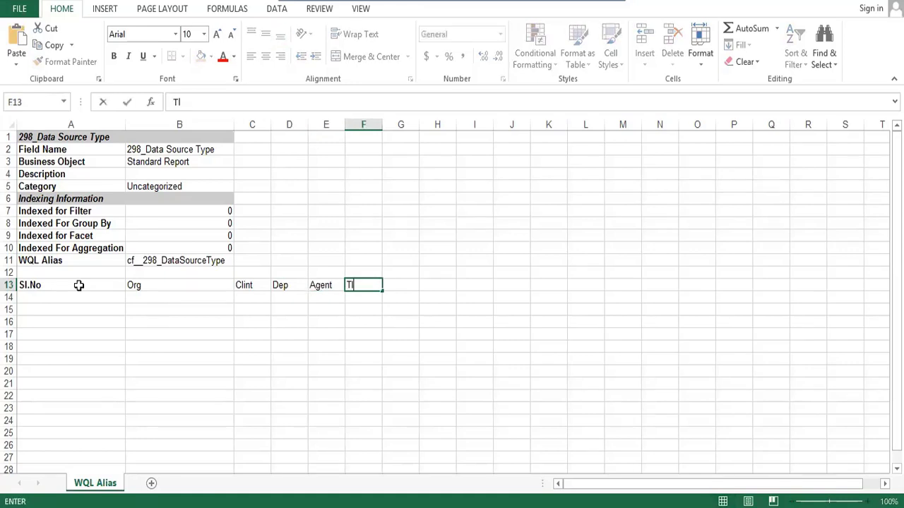
pyautogui.press('BackSpace')
pyautogui.write('hs')
pyautogui.press('BackSpace')
pyautogui.press('BackSpace')
pyautogui.write("l's")
pyautogui.press('Tab')
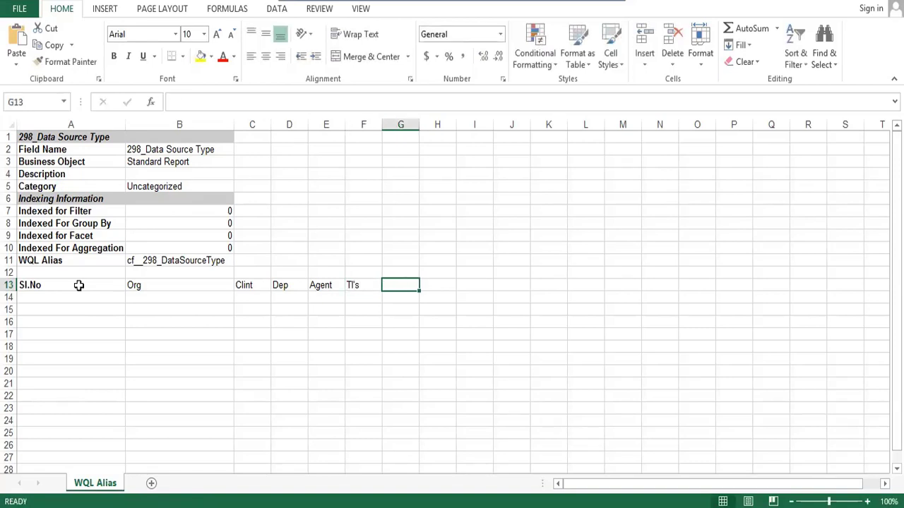
pyautogui.write('Manager')
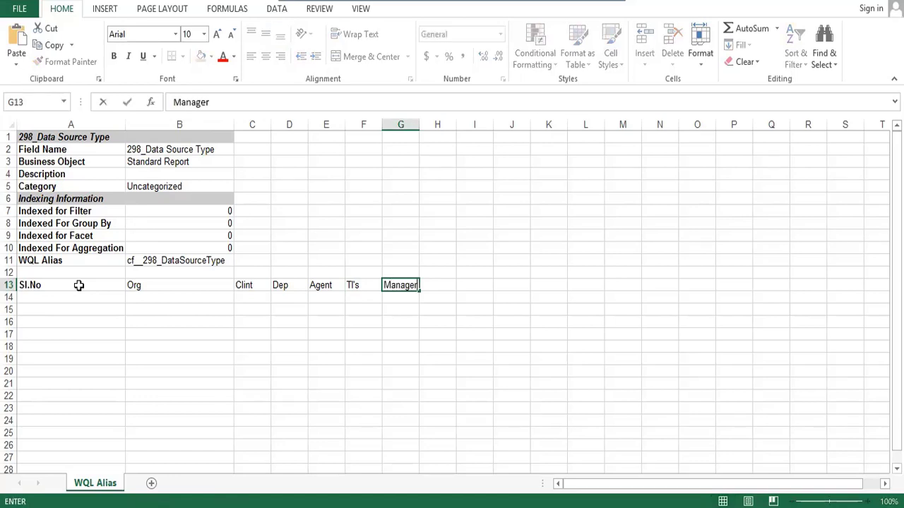
pyautogui.press('Tab')
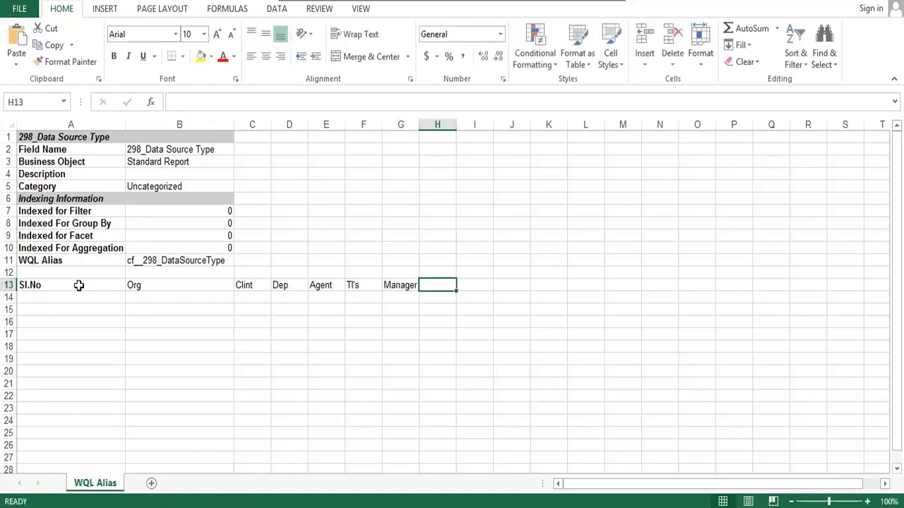
# Step: Enter the headers Back Link Urls in H13 and FH Urls in I13, and widen columns H and I
pyautogui.write('Back')
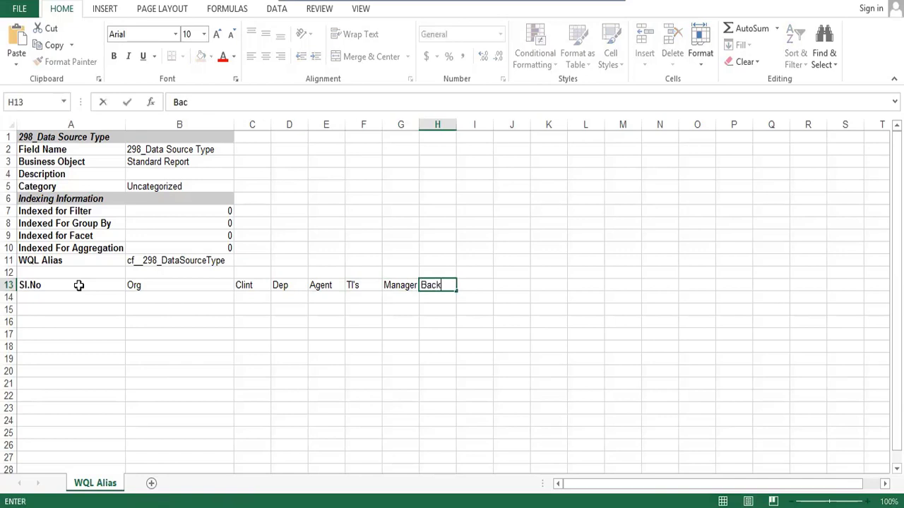
pyautogui.write(' Lin k')
pyautogui.press('BackSpace')
pyautogui.press('BackSpace')
pyautogui.write('nk')
pyautogui.press('Tab')
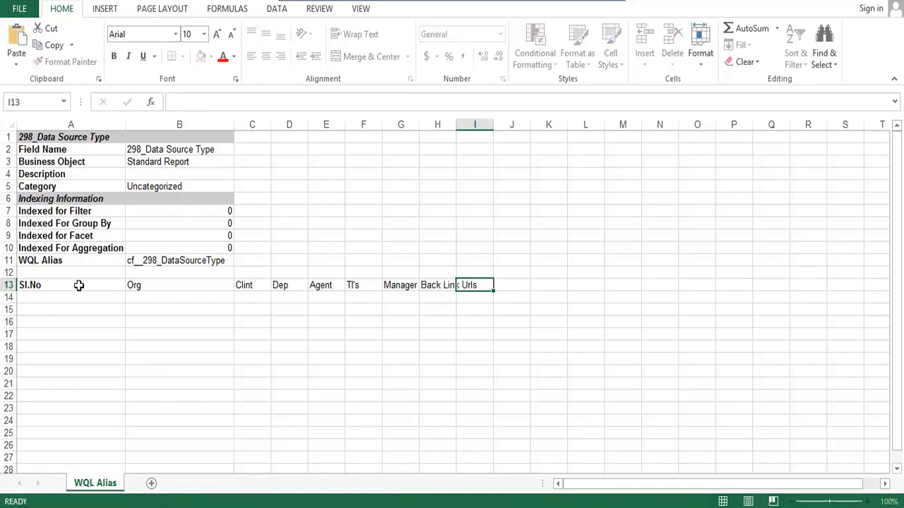
pyautogui.press('Left')
pyautogui.press('Right')
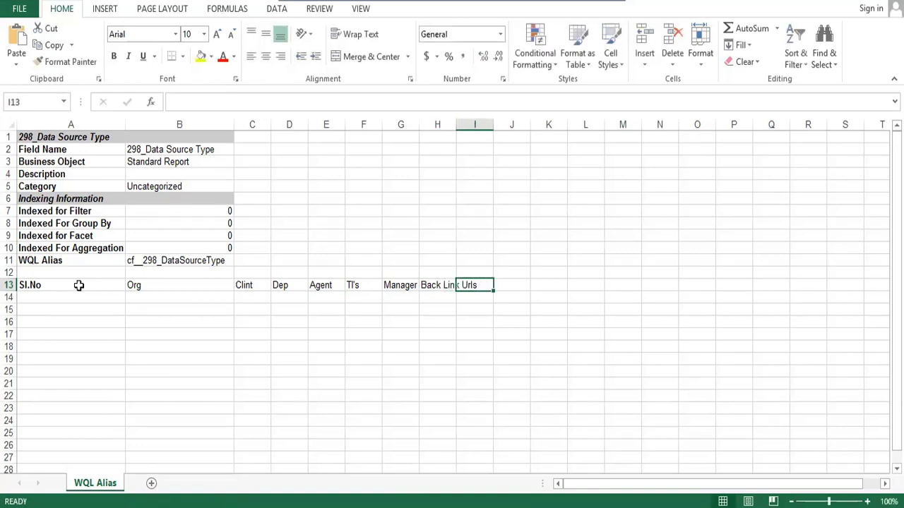
pyautogui.write('FH')
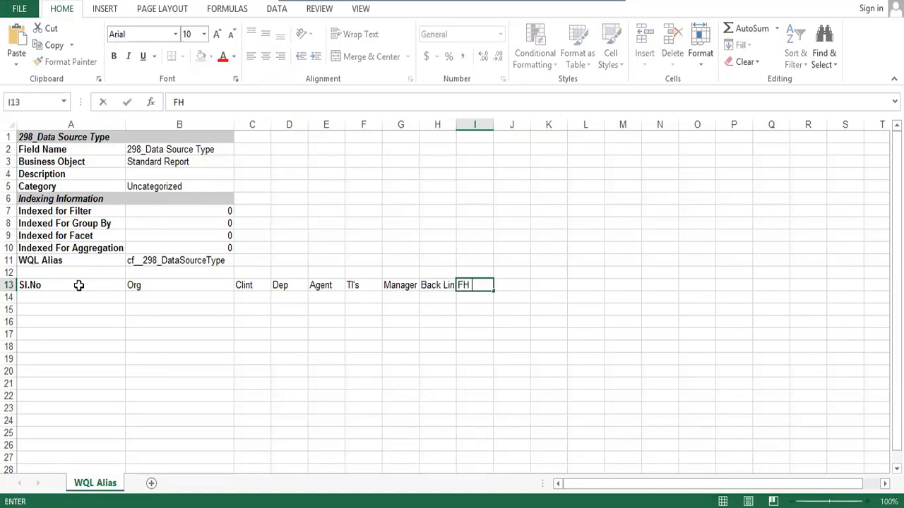
pyautogui.write(' Urls')
pyautogui.press('Return')
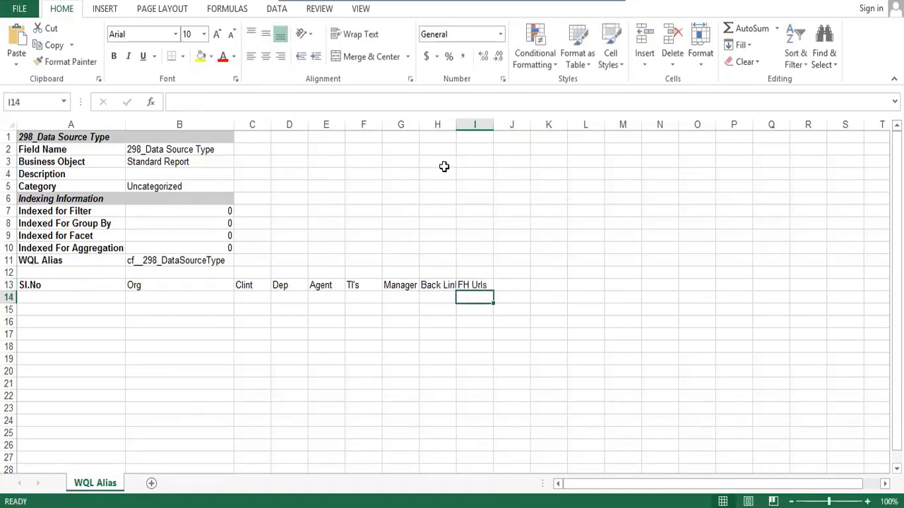
pyautogui.doubleClick(460, 124)
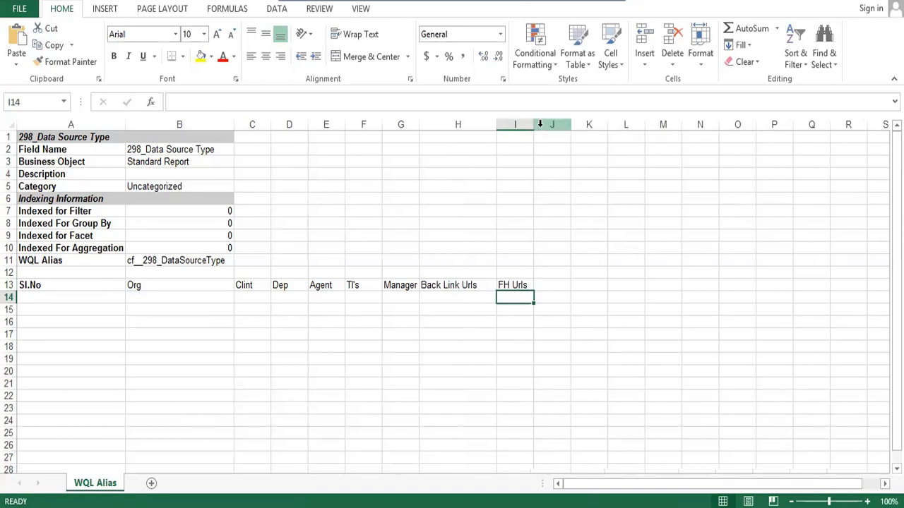
pyautogui.moveTo(551, 125); pyautogui.dragTo(619, 127)
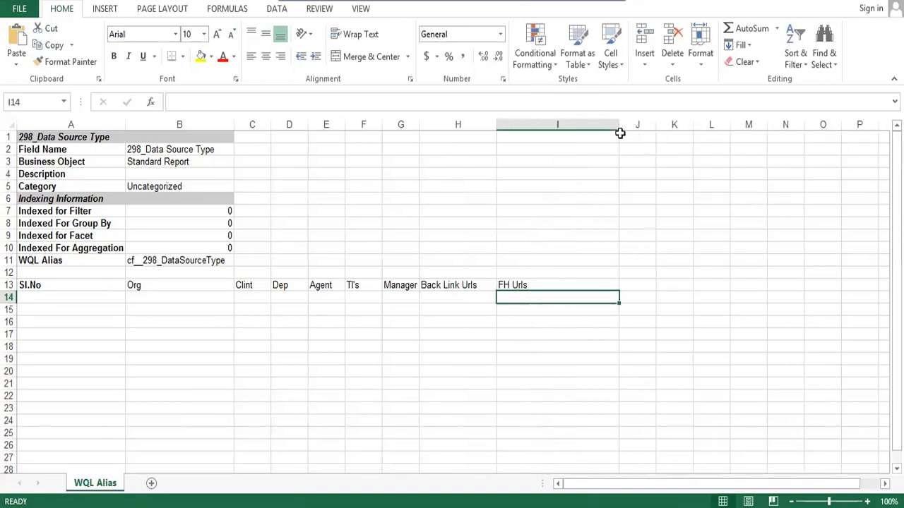
# Step: Apply All Borders to the table range A13:I26
pyautogui.click(59, 285)
pyautogui.moveTo(237, 285); pyautogui.dragTo(548, 444)
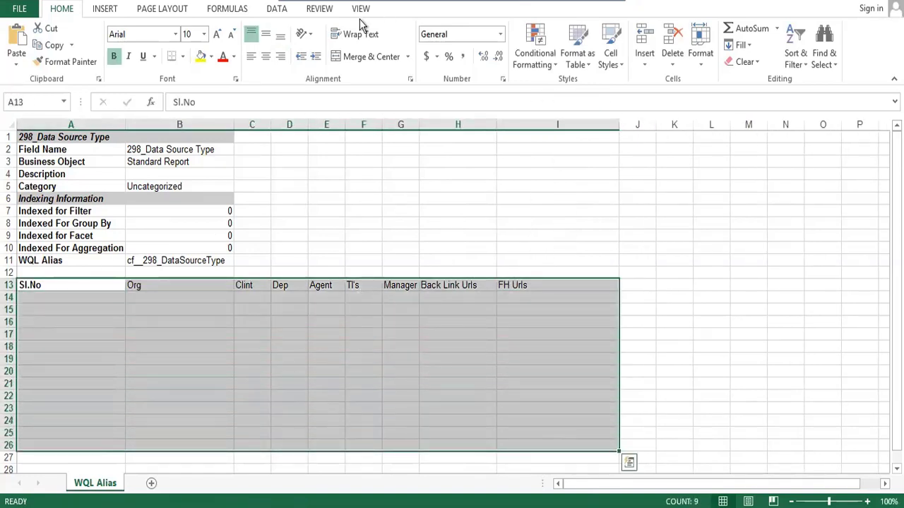
pyautogui.click(182, 57)
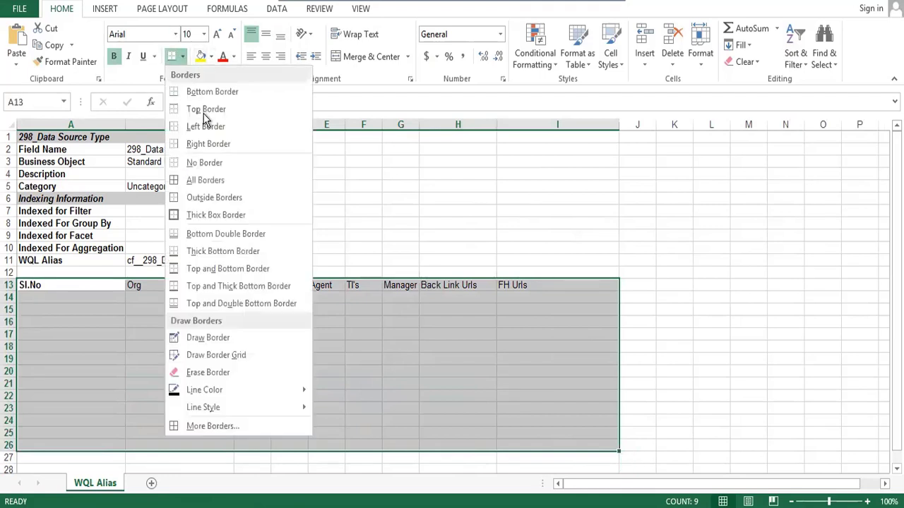
pyautogui.click(196, 182)
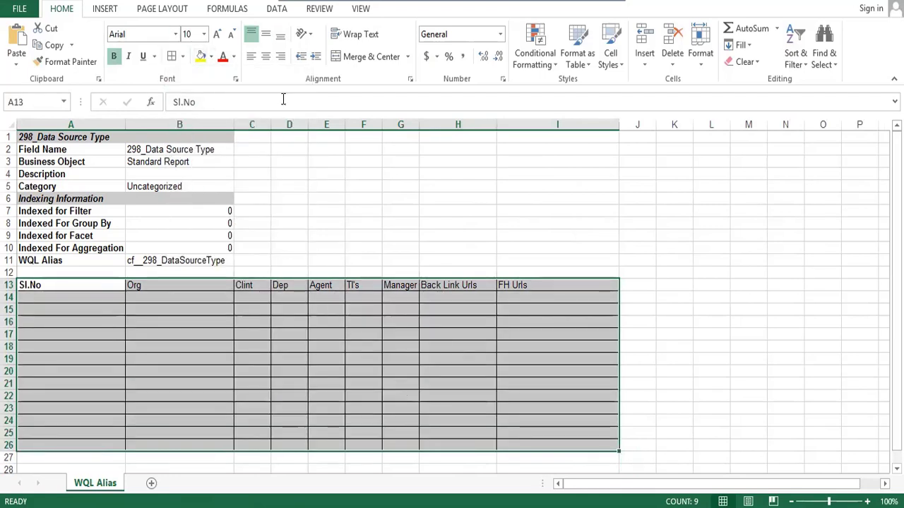
# Step: Widen columns C through I of the bordered table
pyautogui.moveTo(270, 125); pyautogui.dragTo(508, 124)
pyautogui.moveTo(570, 121); pyautogui.dragTo(590, 118)
pyautogui.moveTo(684, 123); pyautogui.dragTo(731, 125)
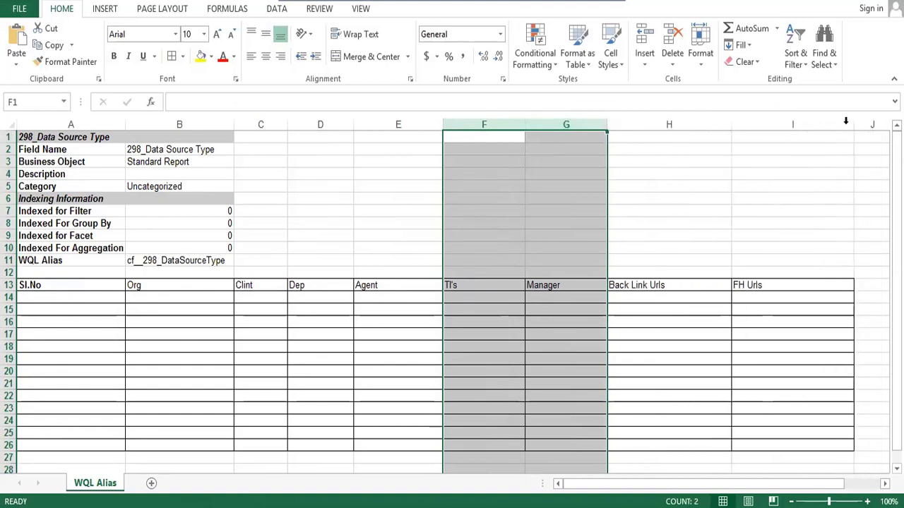
pyautogui.moveTo(852, 128); pyautogui.dragTo(873, 129)
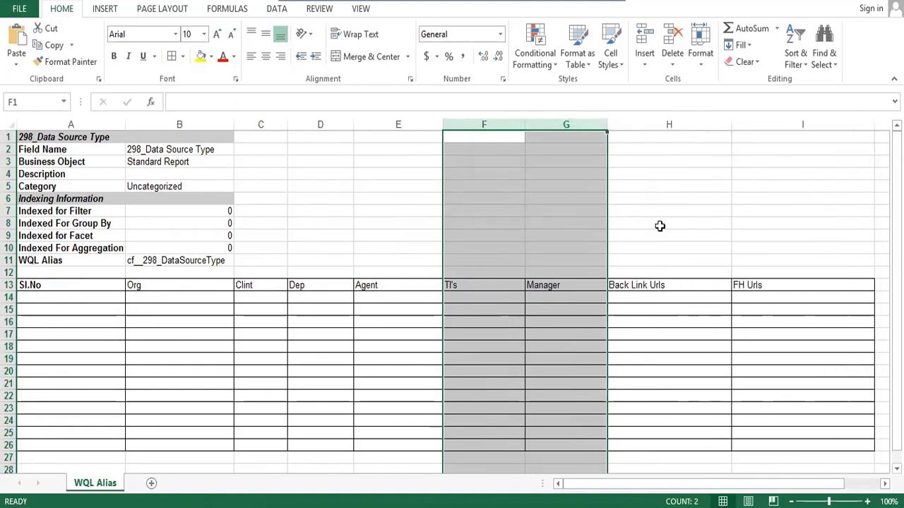
# Step: Center the headers in A13:I13 horizontally and vertically, and increase the height of row 13 to about double
pyautogui.moveTo(81, 288); pyautogui.dragTo(801, 289)
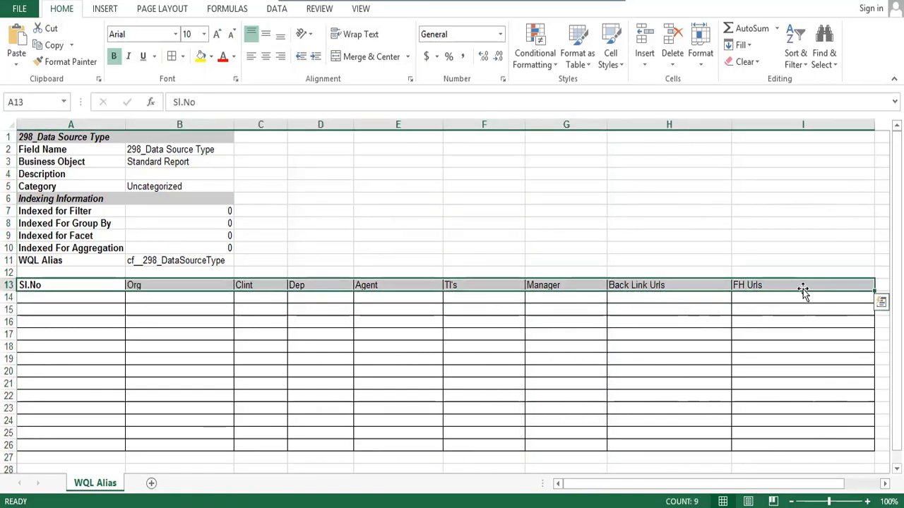
pyautogui.click(266, 56)
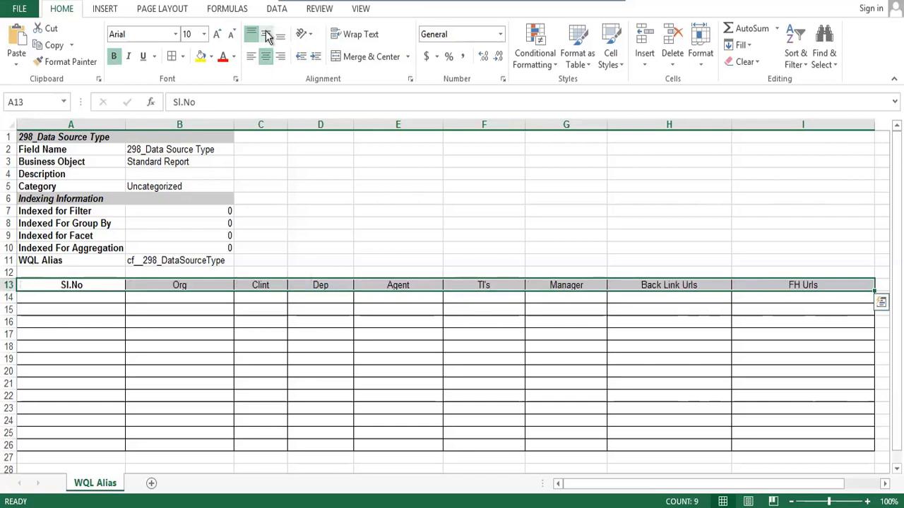
pyautogui.click(266, 34)
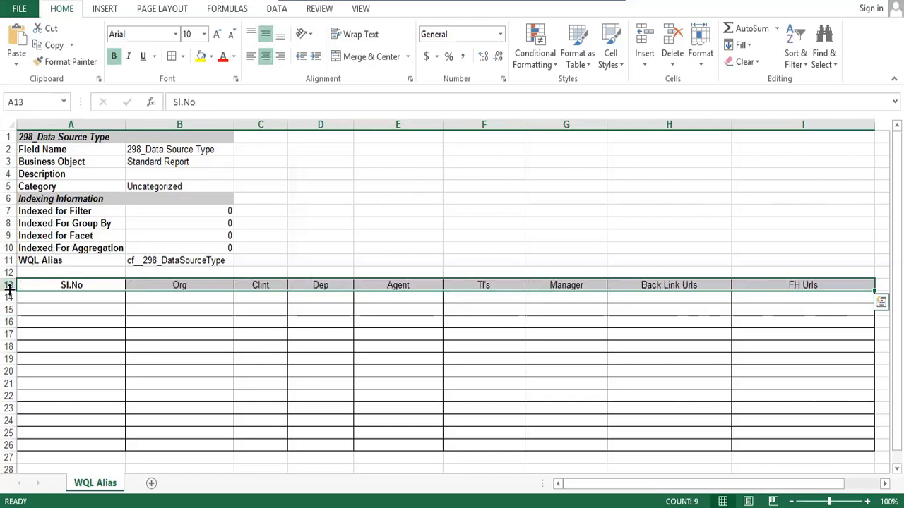
pyautogui.moveTo(8, 291); pyautogui.dragTo(6, 301)
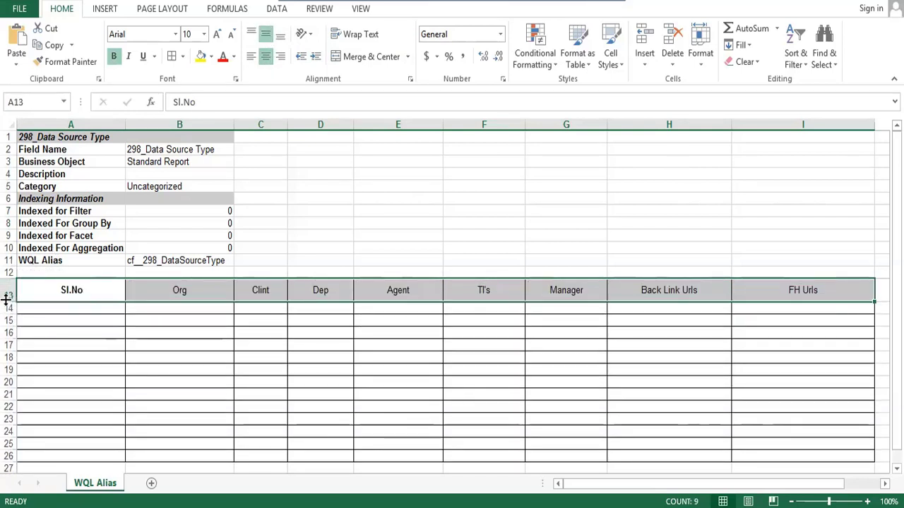
# Step: Format the header row A13:I13 in bold Times New Roman with a light orange fill
pyautogui.click(175, 35)
pyautogui.write('Times New Roma')
pyautogui.press('Return')
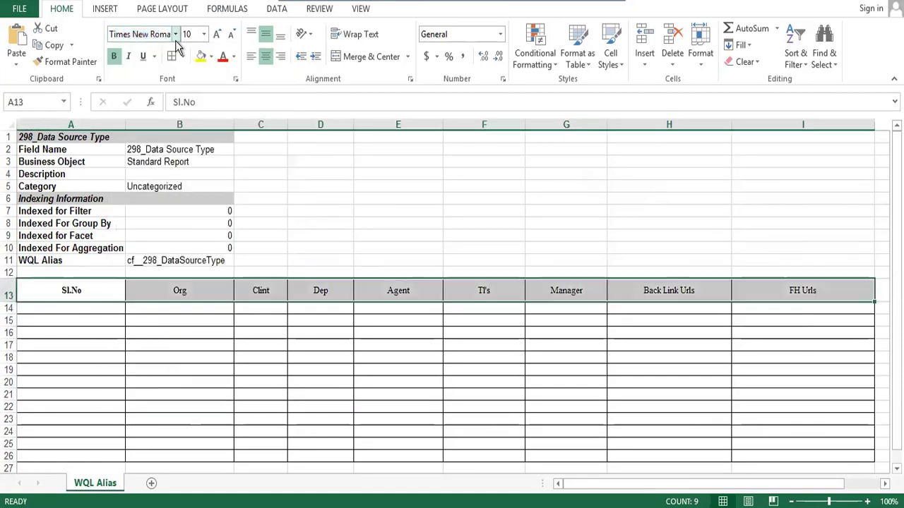
pyautogui.click(212, 56)
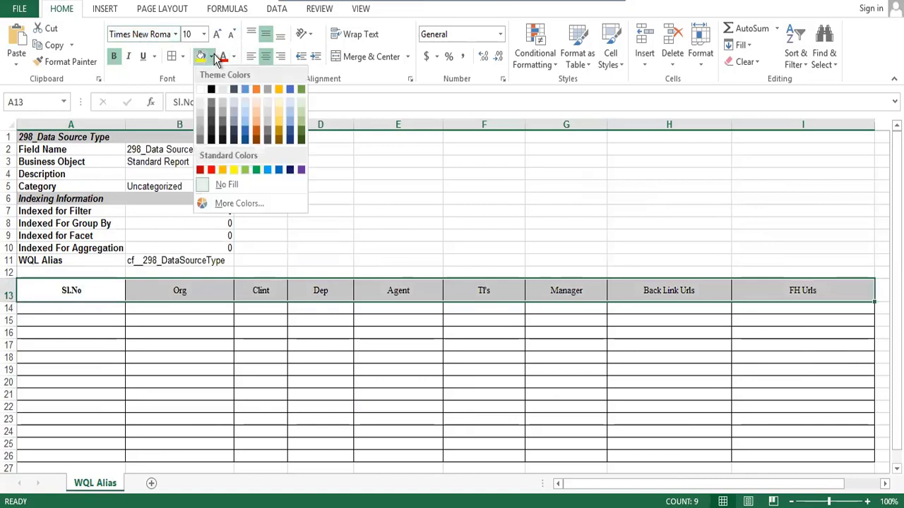
pyautogui.click(253, 124)
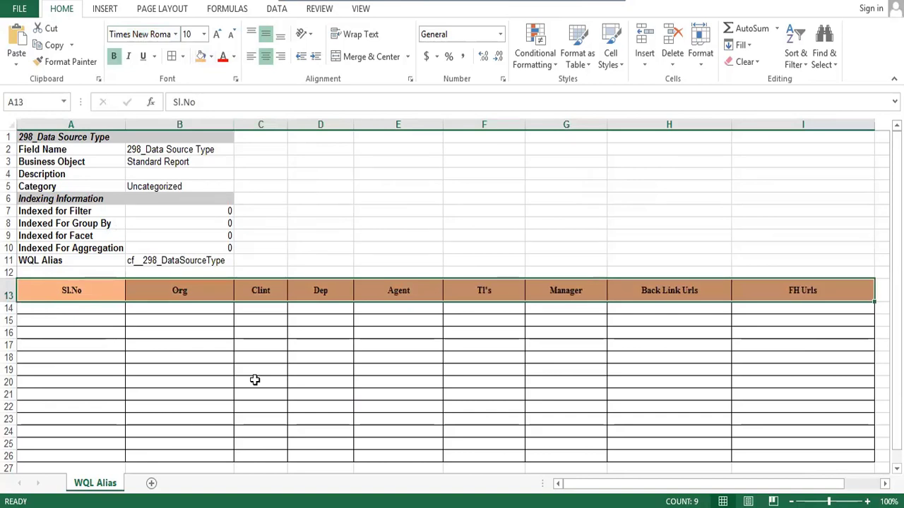
# Step: Enter the serial numbers 1, 2 and 3 in cells A14 to A16
pyautogui.click(65, 309)
pyautogui.write('1')
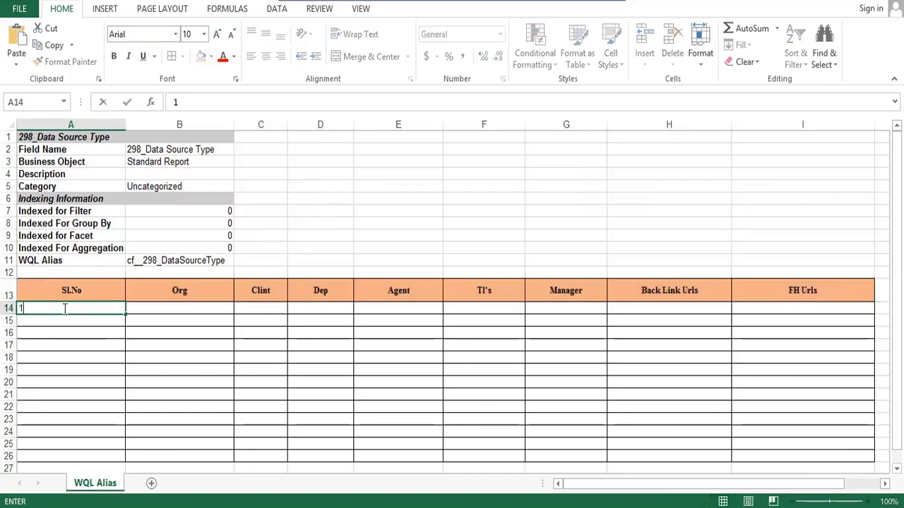
pyautogui.press('Return')
pyautogui.write('2')
pyautogui.press('Return')
pyautogui.write('3')
pyautogui.press('Return')
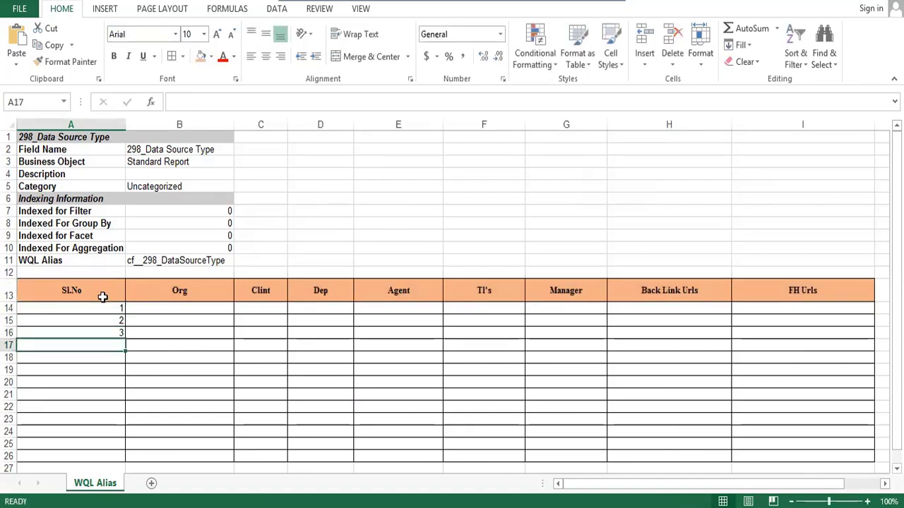
# Step: Fill the serial number series down to 13 in A14:A26 and center the numbers horizontally
pyautogui.moveTo(101, 308); pyautogui.dragTo(119, 459)
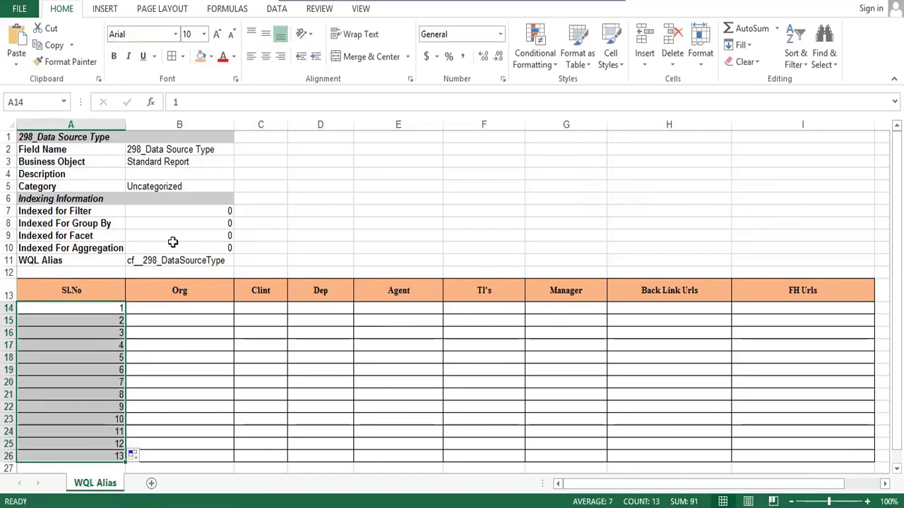
pyautogui.click(266, 57)
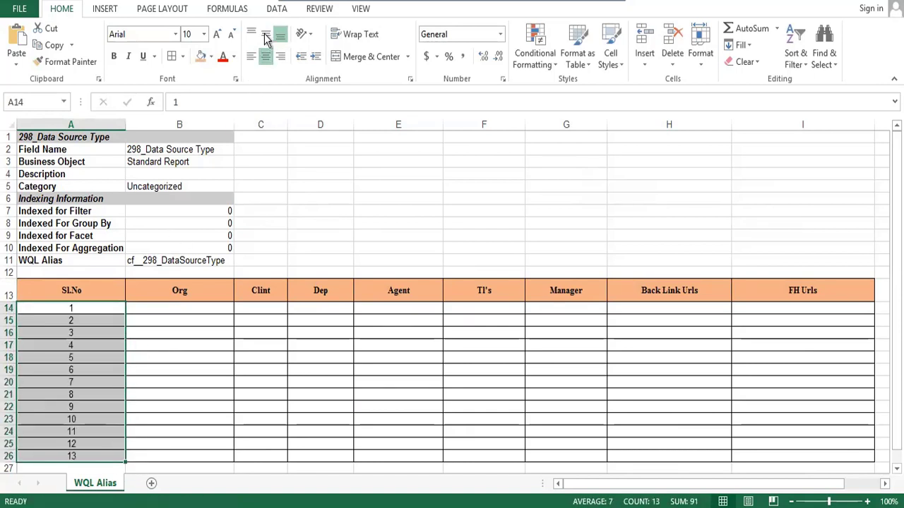
# Step: Enter IBM in the Org column at B14 and copy it down through B26
pyautogui.click(182, 309)
pyautogui.write('IBM')
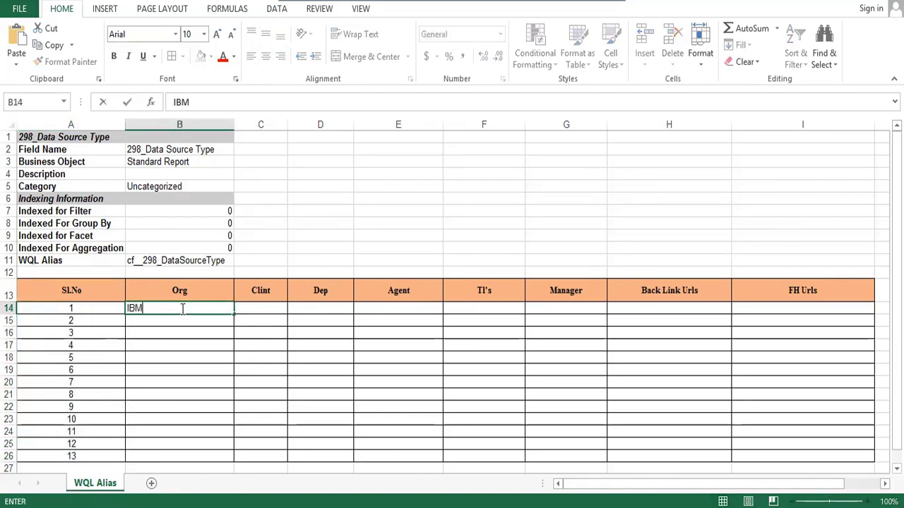
pyautogui.press('Return')
pyautogui.click(182, 309)
pyautogui.hotkey('ctrl', 'c')
pyautogui.hotkey('shift', 'Down')
pyautogui.hotkey('shift', 'Down')
pyautogui.hotkey('shift', 'Down')
pyautogui.hotkey('shift', 'Down')
pyautogui.hotkey('shift', 'Down')
pyautogui.hotkey('shift', 'Down')
pyautogui.hotkey('shift', 'Down')
pyautogui.hotkey('shift', 'Down')
pyautogui.hotkey('shift', 'Down')
pyautogui.hotkey('shift', 'Down')
pyautogui.hotkey('shift', 'Down')
pyautogui.hotkey('shift', 'Down')
pyautogui.hotkey('shift', 'Down')
pyautogui.hotkey('shift', 'Down')
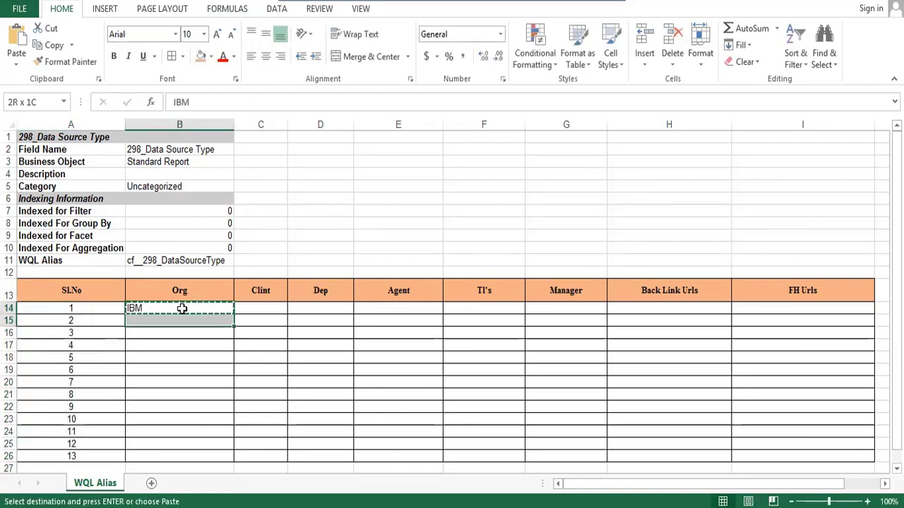
pyautogui.hotkey('shift', 'Up')
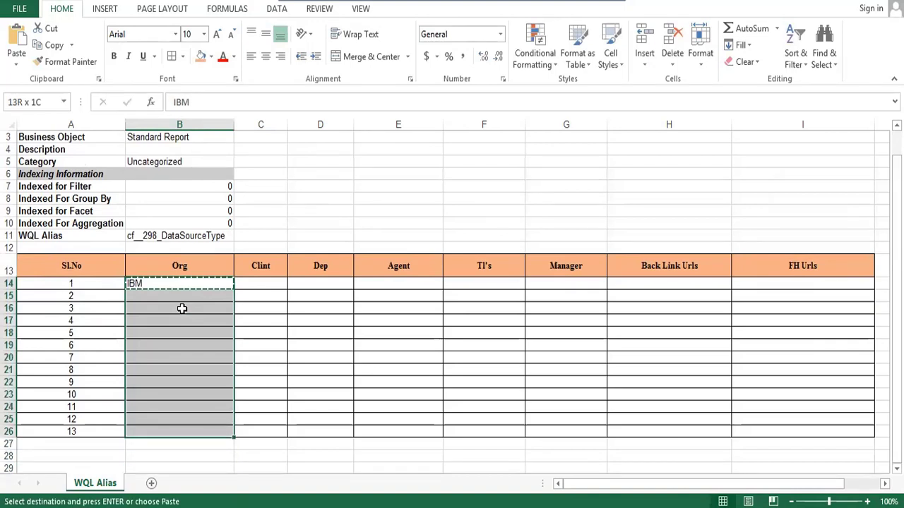
pyautogui.press('Return')
# Step: Enter Nokia App Development in the Clint column at C14 and auto-fit the width of column C
pyautogui.press('Up')
pyautogui.press('Right')
pyautogui.press('Down')
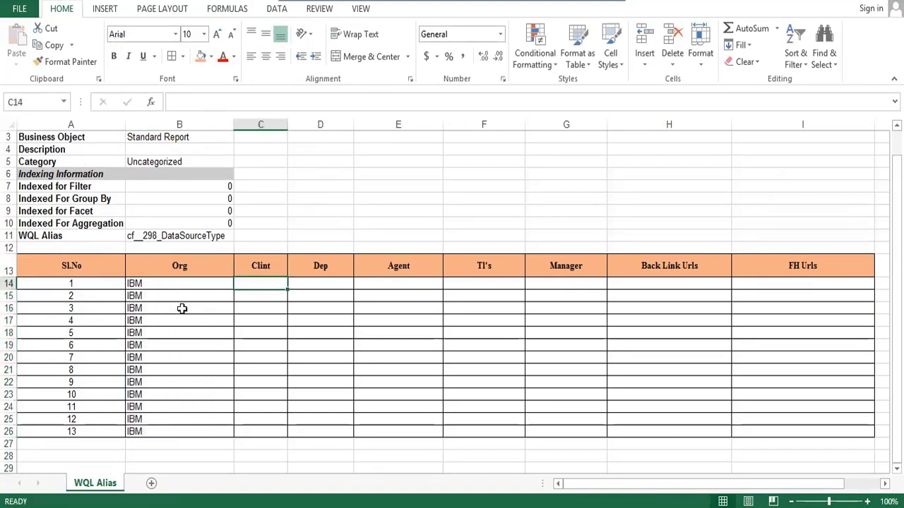
pyautogui.write('Nokia')
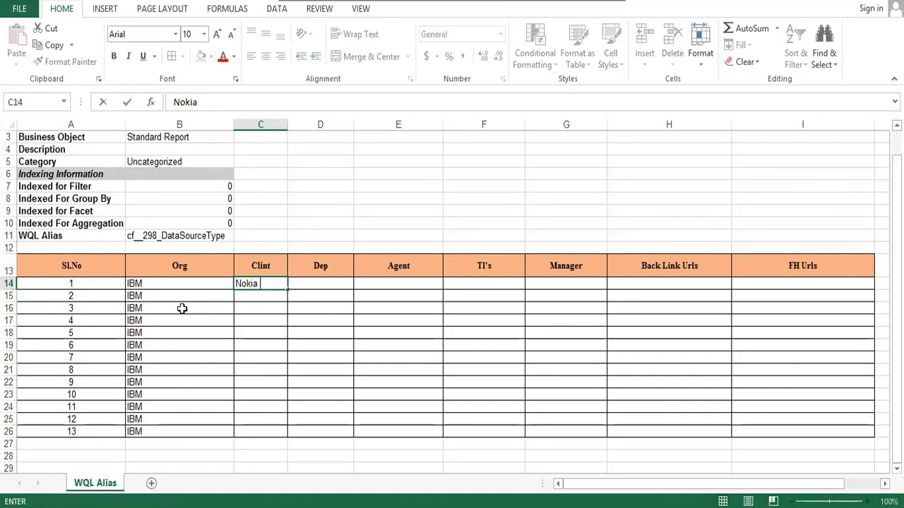
pyautogui.write(' App Developemt')
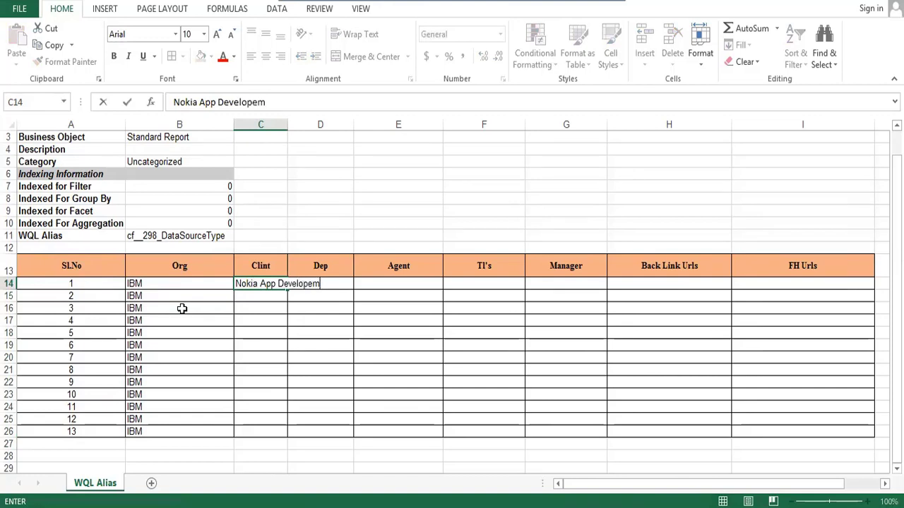
pyautogui.press('Return')
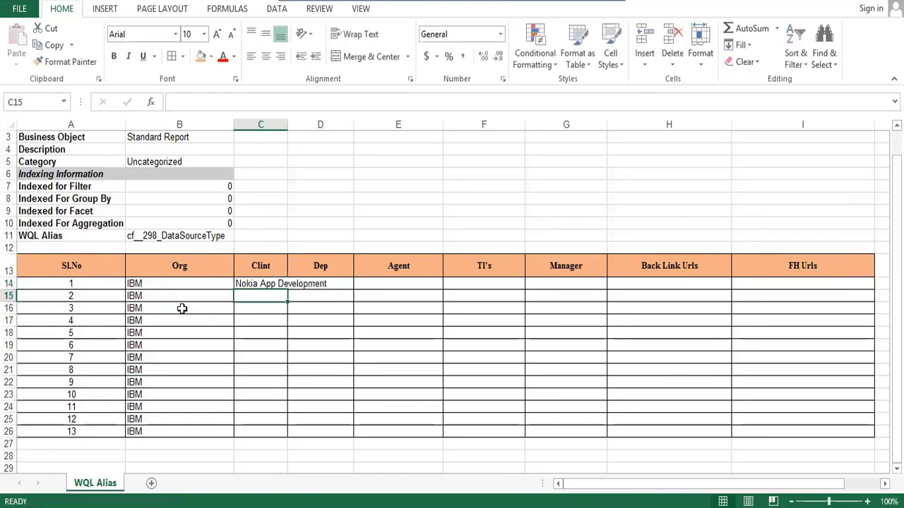
pyautogui.doubleClick(287, 124)
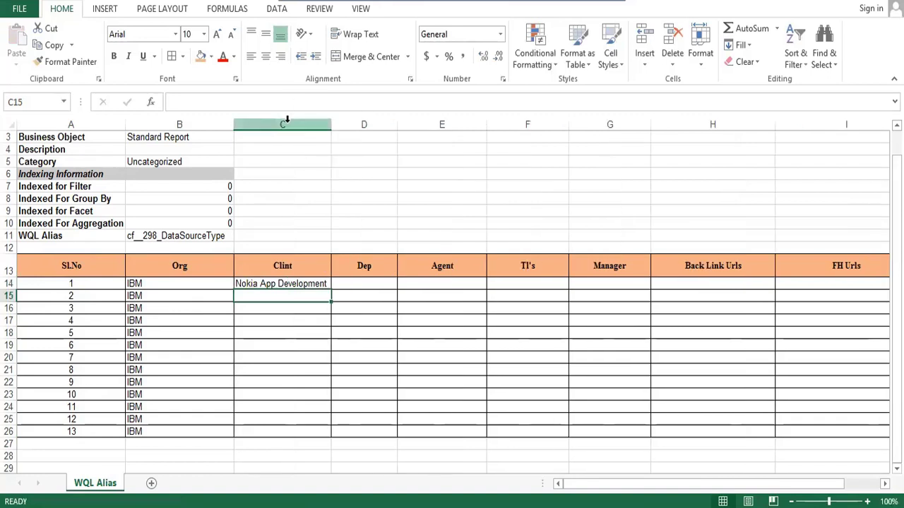
# Step: Copy the client entry in C14 down to the remaining table rows, C15:C26
pyautogui.press('Up')
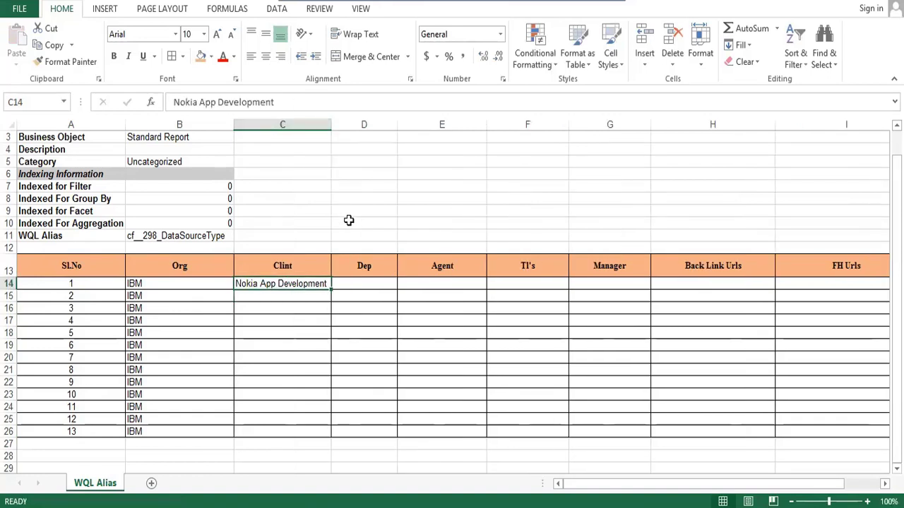
pyautogui.hotkey('ctrl', 'c')
pyautogui.press('Down')
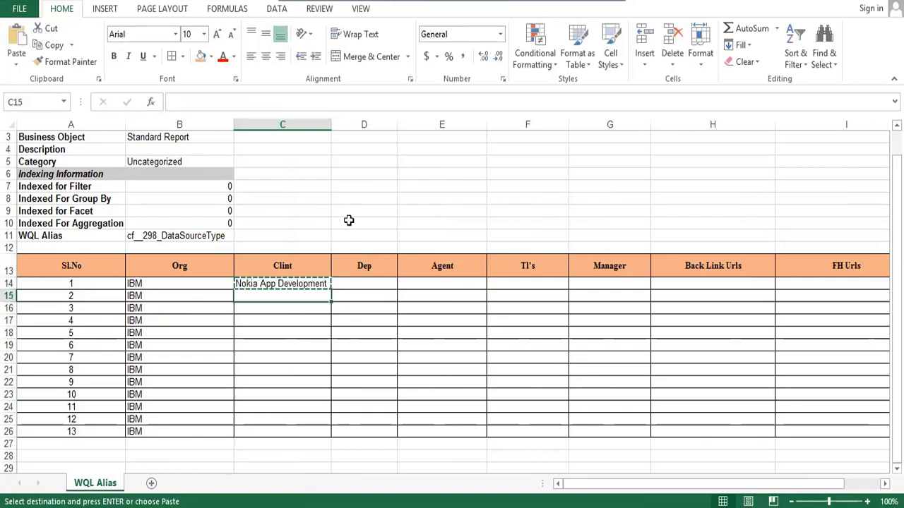
pyautogui.hotkey('shift', 'Down')
pyautogui.hotkey('shift', 'Down')
pyautogui.hotkey('shift', 'Down')
pyautogui.hotkey('shift', 'Down')
pyautogui.hotkey('shift', 'Down')
pyautogui.hotkey('shift', 'Down')
pyautogui.hotkey('shift', 'Down')
pyautogui.hotkey('shift', 'Down')
pyautogui.hotkey('shift', 'Down')
pyautogui.hotkey('shift', 'Down')
pyautogui.hotkey('shift', 'Down')
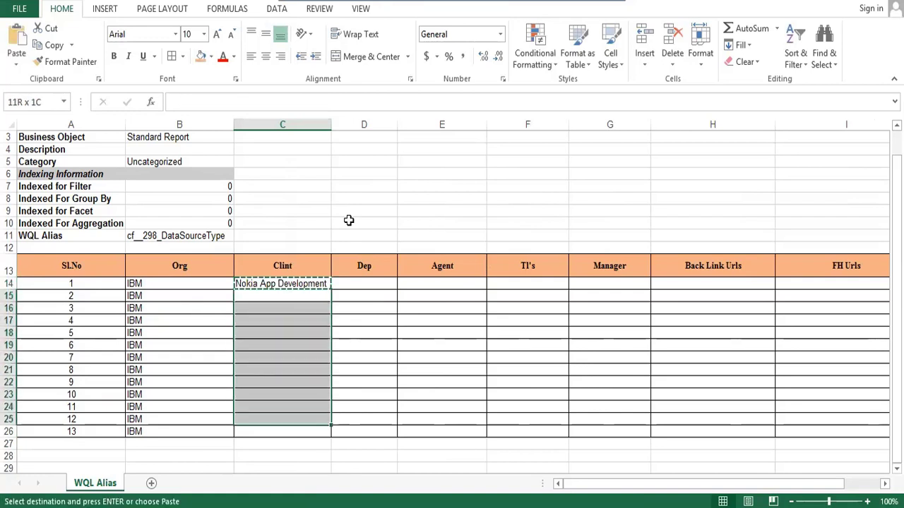
pyautogui.hotkey('ctrl', 'v')
# Step: Enter Ops in the Dep column at D14 and copy it down through D26
pyautogui.press('Right')
pyautogui.press('Up')
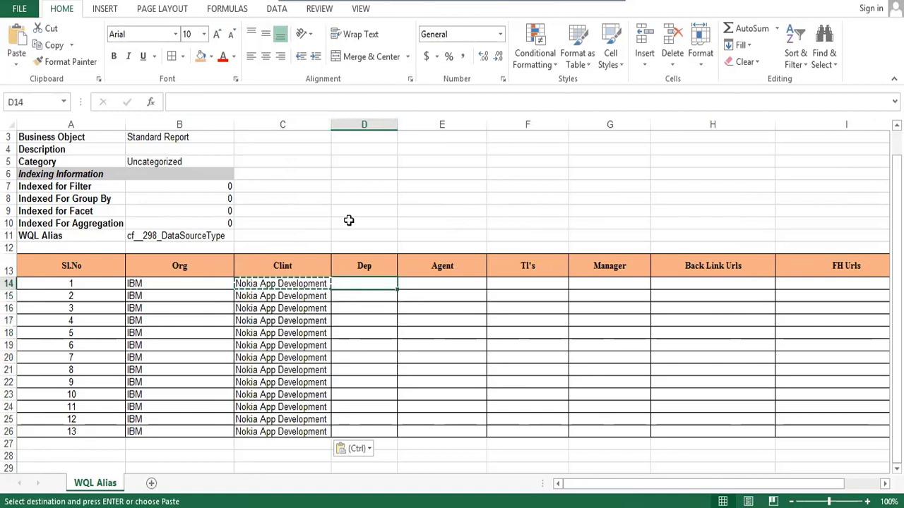
pyautogui.write('Ops')
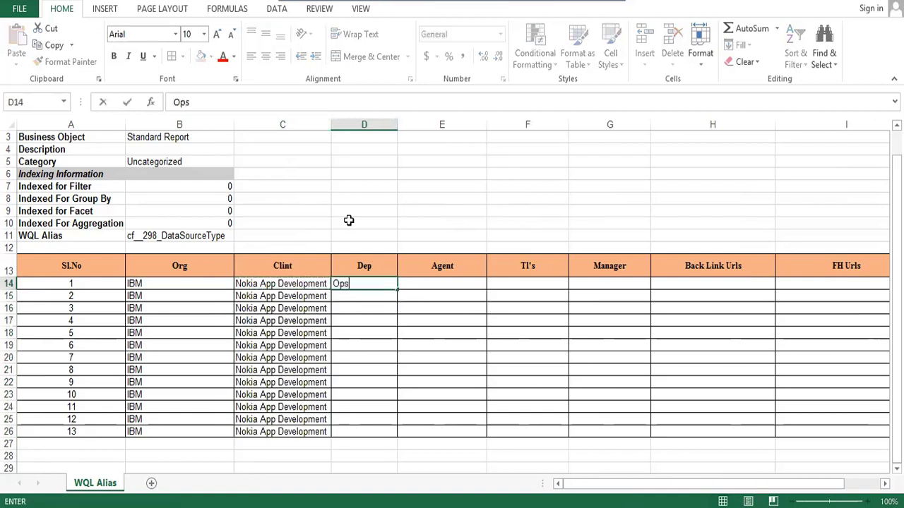
pyautogui.press('Return')
pyautogui.press('Up')
pyautogui.hotkey('ctrl', 'c')
pyautogui.hotkey('shift', 'Down')
pyautogui.hotkey('shift', 'Down')
pyautogui.hotkey('shift', 'Down')
pyautogui.hotkey('shift', 'Down')
pyautogui.hotkey('shift', 'Down')
pyautogui.hotkey('shift', 'Down')
pyautogui.hotkey('shift', 'Down')
pyautogui.hotkey('shift', 'Down')
pyautogui.hotkey('shift', 'Down')
pyautogui.hotkey('shift', 'Down')
pyautogui.hotkey('shift', 'Down')
pyautogui.hotkey('shift', 'Down')
pyautogui.hotkey('shift', 'Down')
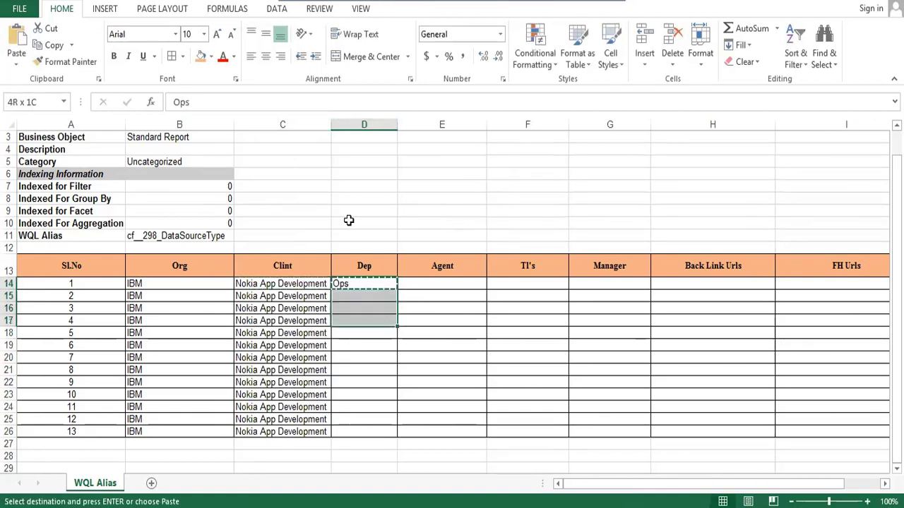
pyautogui.hotkey('shift', 'Up')
pyautogui.hotkey('ctrl', 'v')
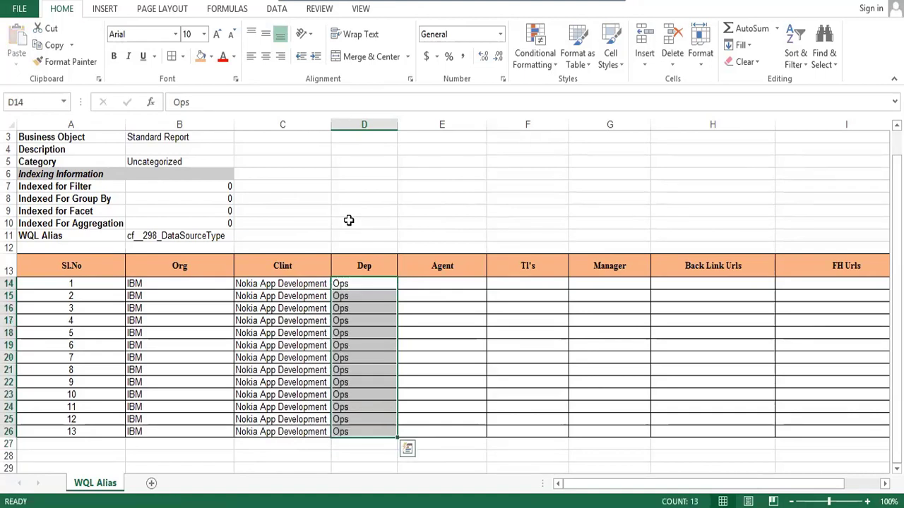
# Step: Enter the agent's name in the Agent column at E14
pyautogui.press('Right')
pyautogui.press('Right')
pyautogui.press('Left')
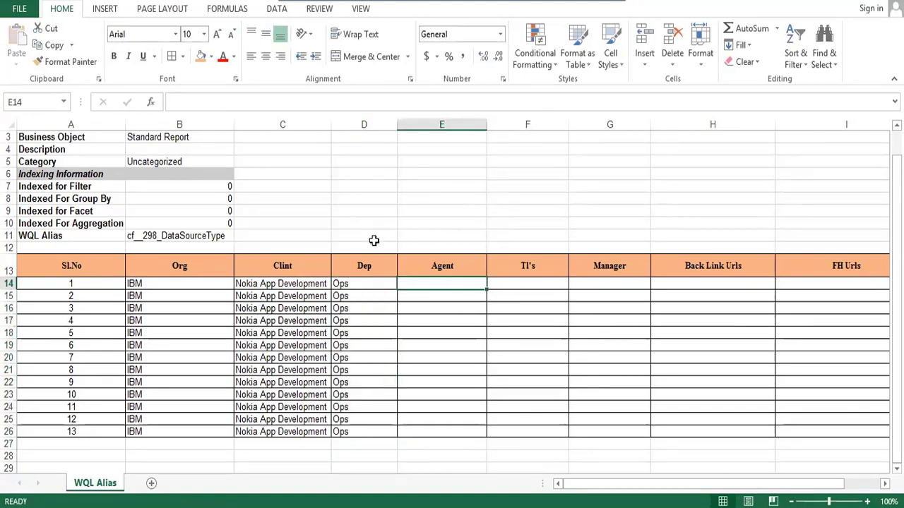
pyautogui.write('Ar')
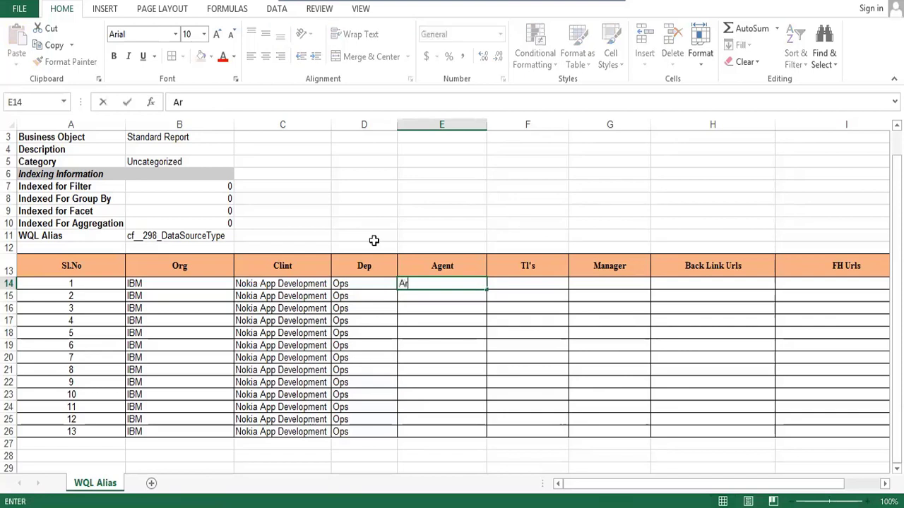
pyautogui.write('vind')
pyautogui.press('Return')
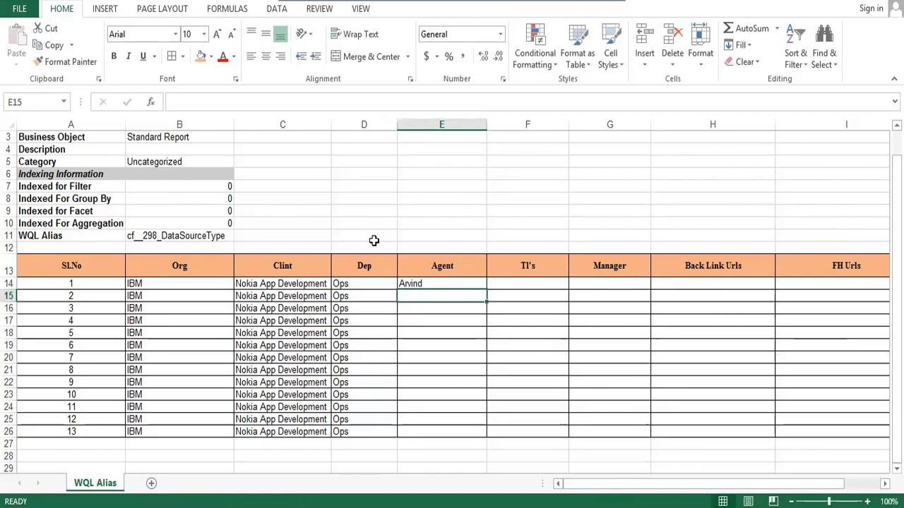
# Step: Copy the agent's name from E14 down through E26
pyautogui.press('Right')
pyautogui.press('Up')
pyautogui.press('Up')
pyautogui.press('Left')
pyautogui.press('Down')
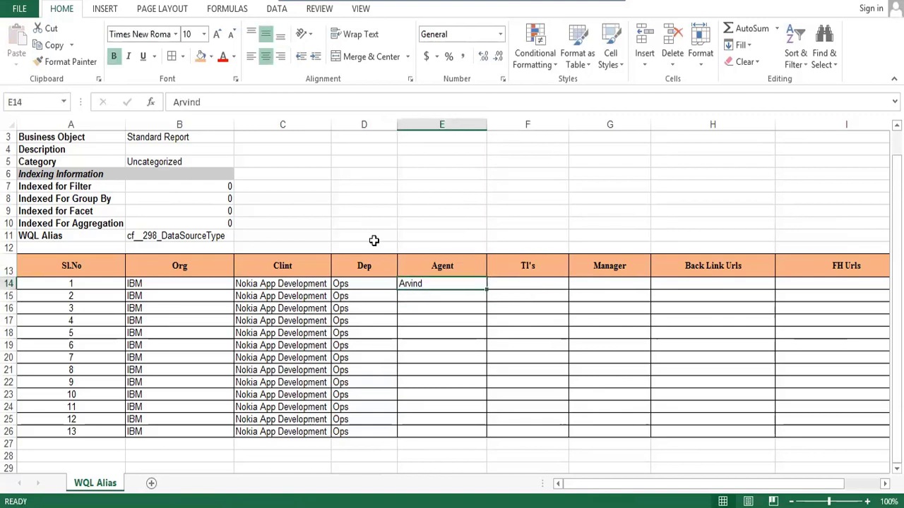
pyautogui.hotkey('ctrl', 'c')
pyautogui.hotkey('shift', 'Down')
pyautogui.hotkey('shift', 'Down')
pyautogui.hotkey('shift', 'Down')
pyautogui.hotkey('shift', 'Down')
pyautogui.hotkey('shift', 'Down')
pyautogui.hotkey('shift', 'Down')
pyautogui.hotkey('shift', 'Down')
pyautogui.hotkey('shift', 'Down')
pyautogui.hotkey('shift', 'Down')
pyautogui.hotkey('shift', 'Down')
pyautogui.hotkey('shift', 'Down')
pyautogui.hotkey('shift', 'Down')
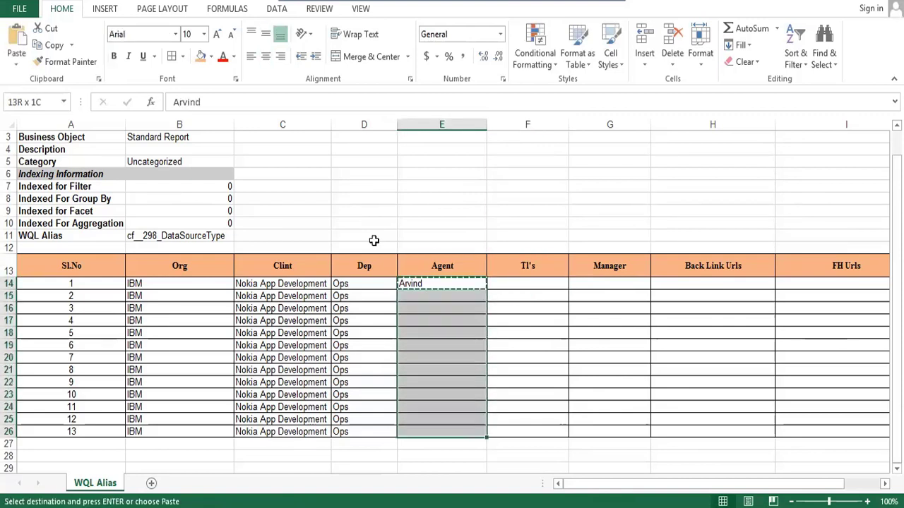
pyautogui.press('Return')
# Step: Enter the team lead's name in F14 and the manager's name in G14
pyautogui.press('Right')
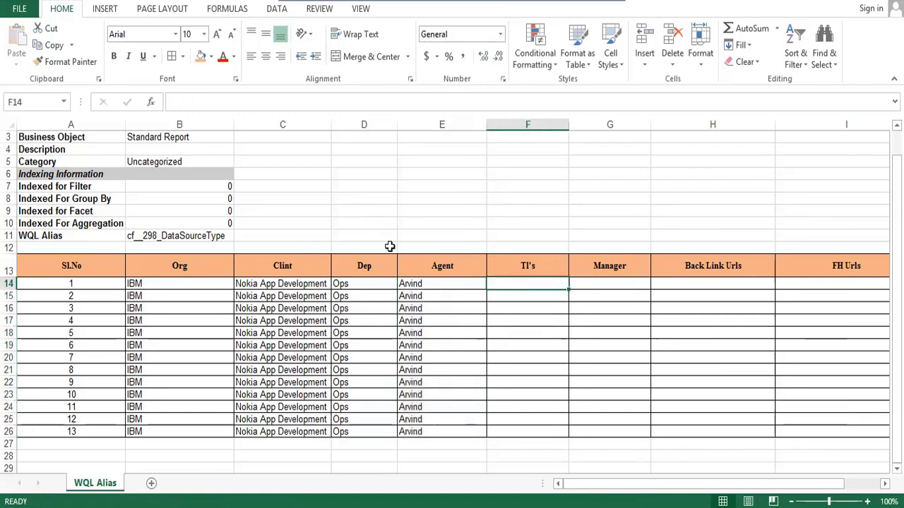
pyautogui.write('AA')
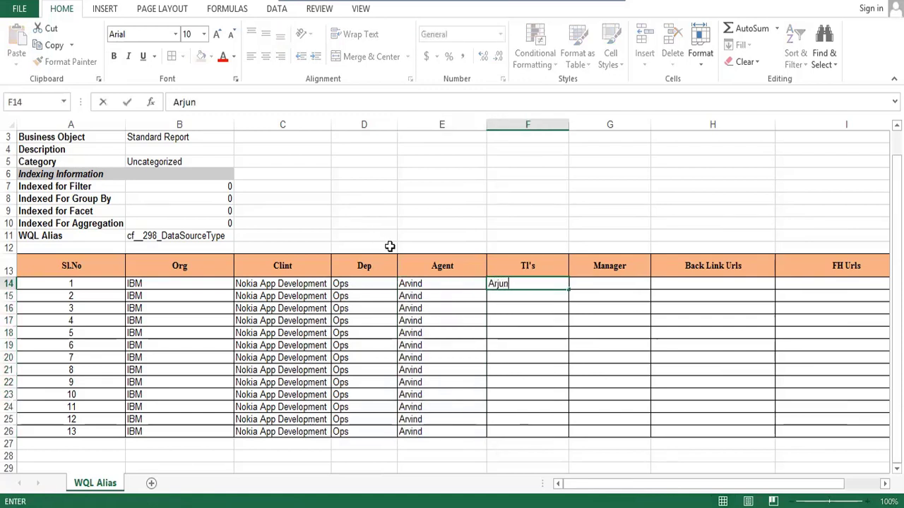
pyautogui.press('Tab')
pyautogui.write('Bala')
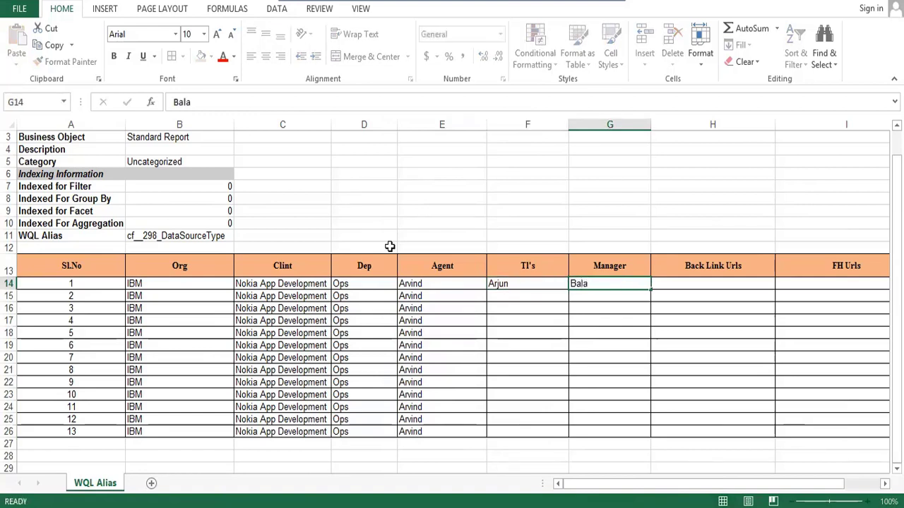
pyautogui.press('Return')
# Step: Copy the team lead and manager names from F14:G14 down to F15:G26
pyautogui.press('Up')
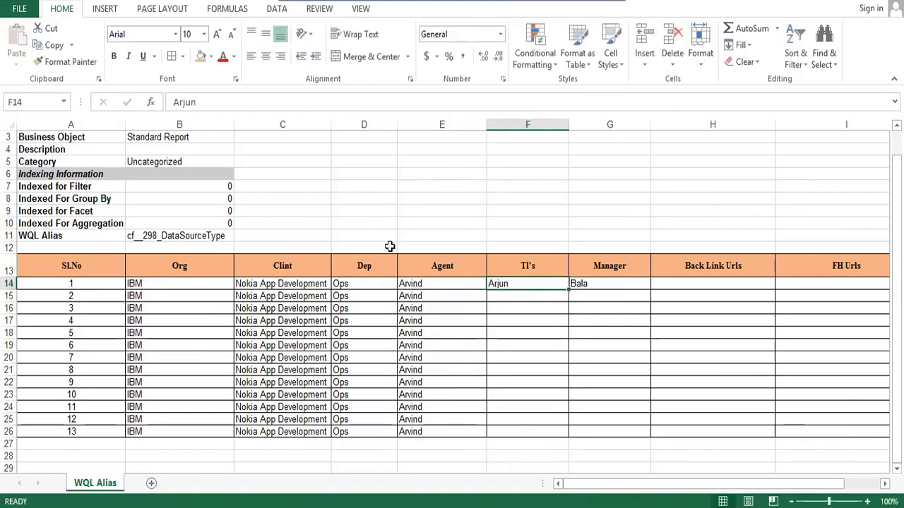
pyautogui.hotkey('shift', 'Right')
pyautogui.hotkey('ctrl', 'c')
pyautogui.press('Down')
pyautogui.hotkey('shift', 'Right')
pyautogui.hotkey('shift', 'Down')
pyautogui.hotkey('shift', 'Down')
pyautogui.hotkey('shift', 'Down')
pyautogui.hotkey('shift', 'Down')
pyautogui.hotkey('shift', 'Down')
pyautogui.hotkey('shift', 'Down')
pyautogui.hotkey('shift', 'Down')
pyautogui.hotkey('shift', 'Down')
pyautogui.hotkey('shift', 'Down')
pyautogui.hotkey('shift', 'Down')
pyautogui.hotkey('shift', 'Down')
pyautogui.hotkey('shift', 'Down')
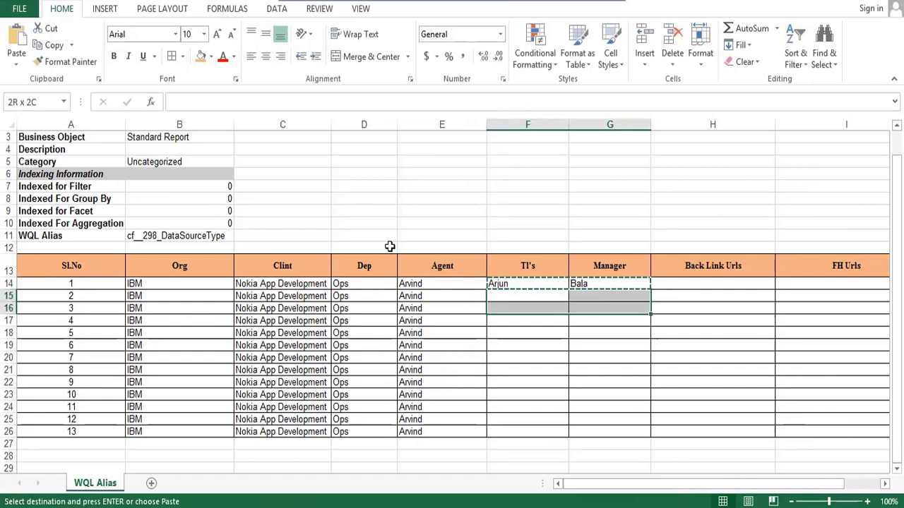
pyautogui.hotkey('shift', 'Up')
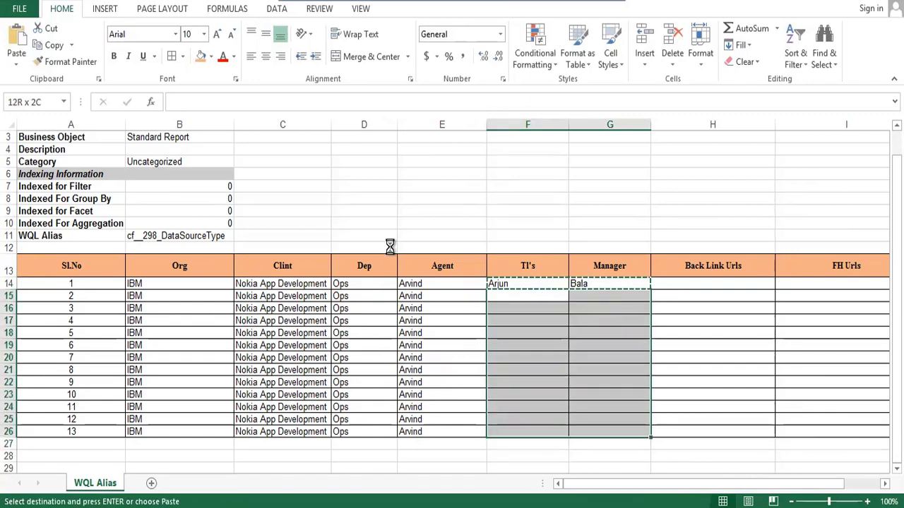
pyautogui.press('Return')
# Step: Switch to Workday in the browser and copy the web address of the Report Fields and Values page
pyautogui.press('Right')
pyautogui.press('Right')
pyautogui.press('Right')
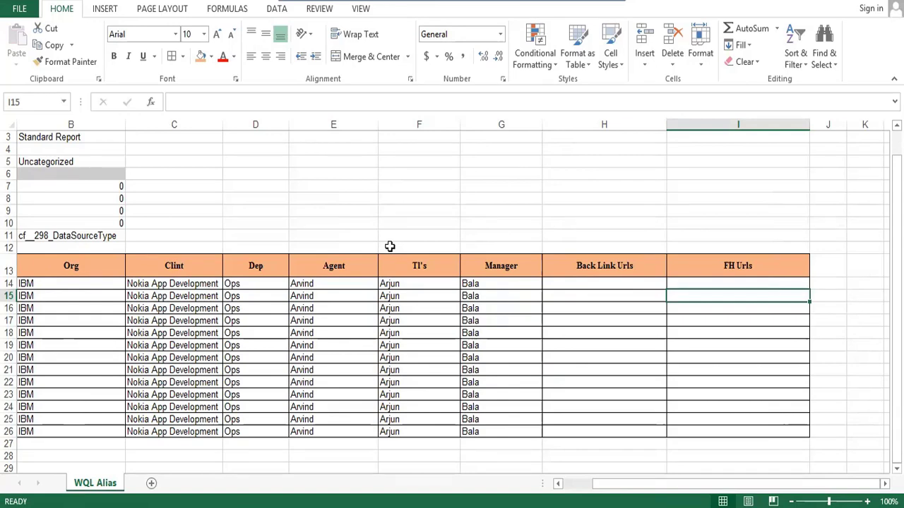
pyautogui.hotkey('alt', 'Tab')
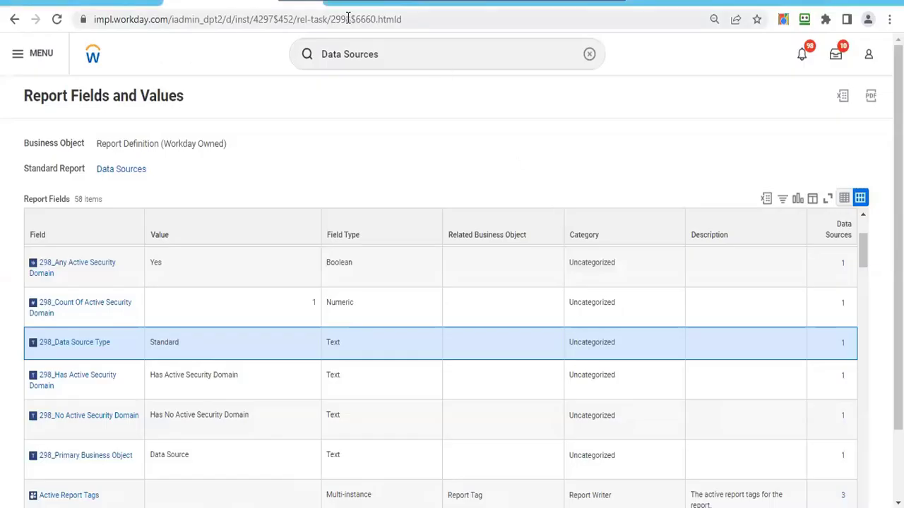
pyautogui.click(344, 21)
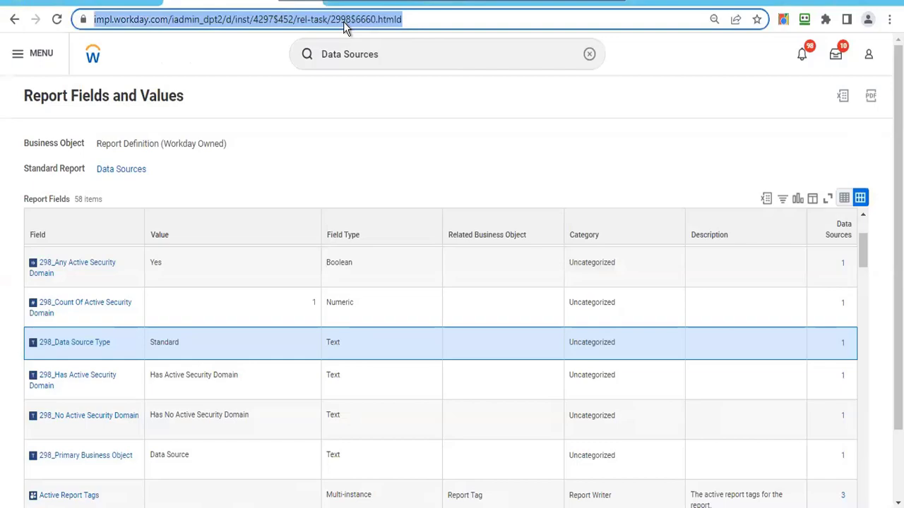
# Step: Switch back to the Excel workbook, paste the copied URL into H14 and I14, and auto-fit the width of column H
pyautogui.hotkey('alt', 'Tab')
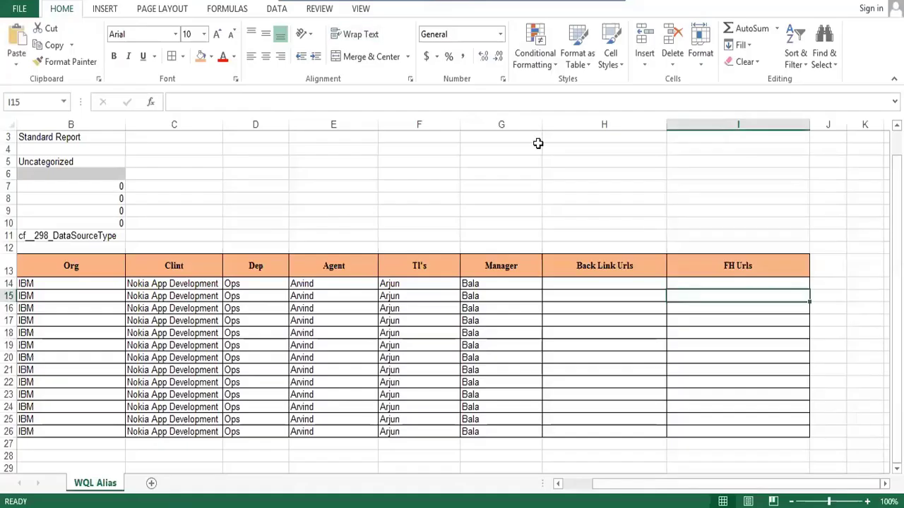
pyautogui.press('Left')
pyautogui.press('Up')
pyautogui.hotkey('ctrl', 'v')
pyautogui.press('Right')
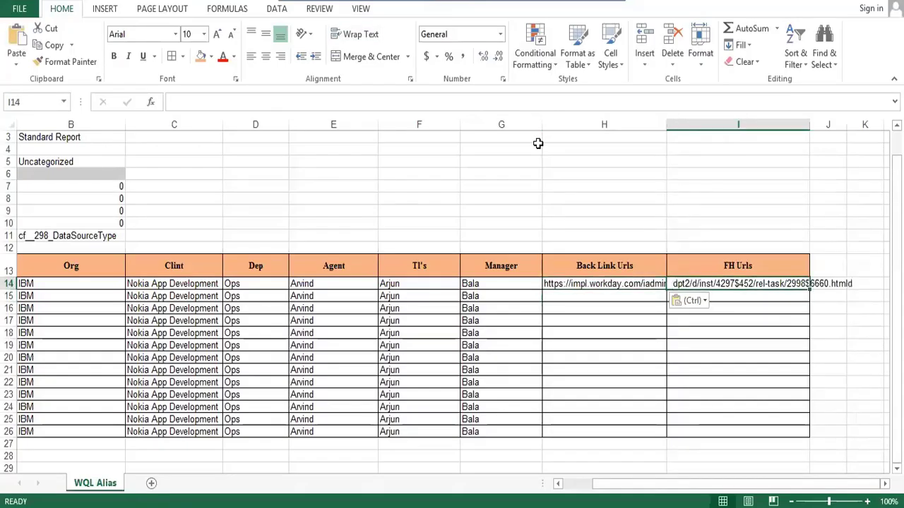
pyautogui.hotkey('ctrl', 'v')
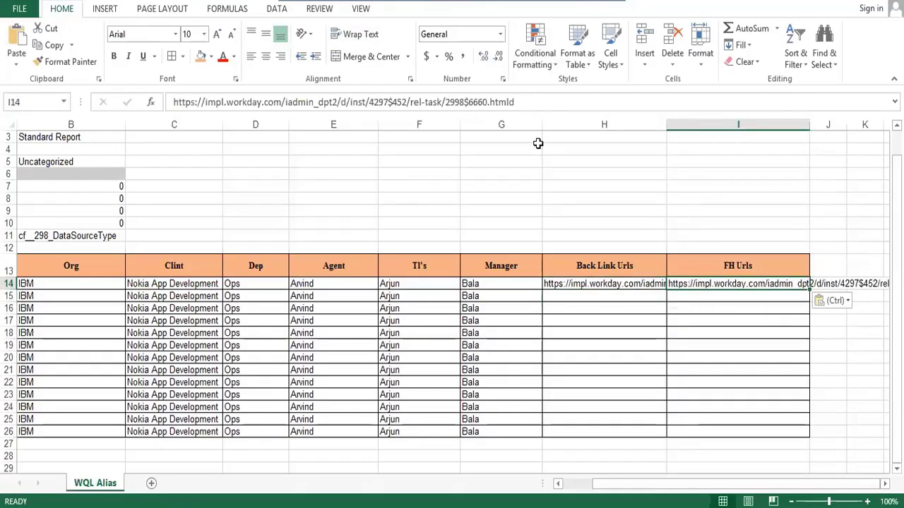
pyautogui.doubleClick(666, 121)
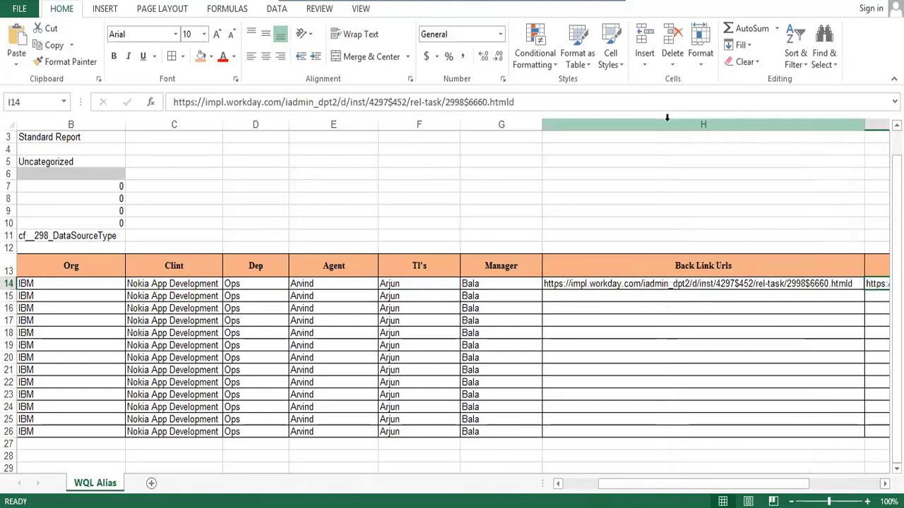
# Step: Auto-fit the width of column I to the FH Urls contents
pyautogui.press('Right')
pyautogui.press('Right')
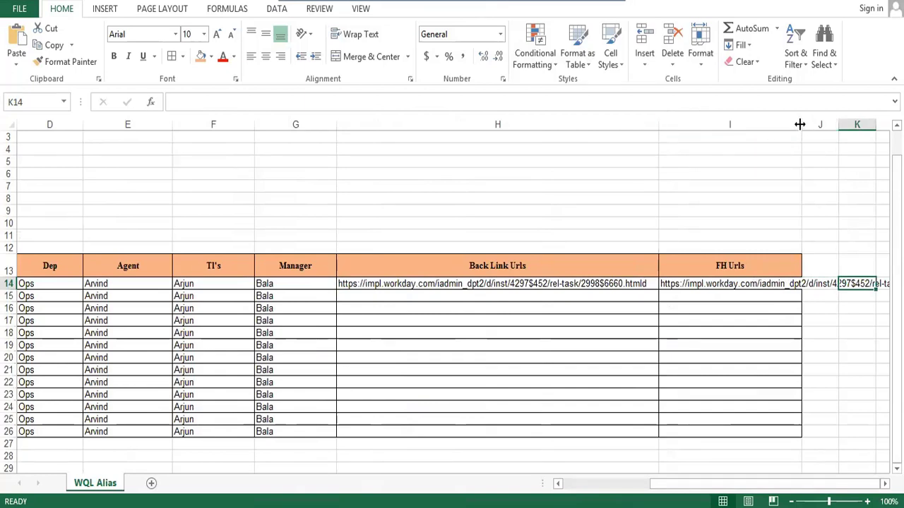
pyautogui.doubleClick(801, 124)
# Step: Copy the two URLs from H14:I14 down to H15:I26
pyautogui.press('Left')
pyautogui.press('Left')
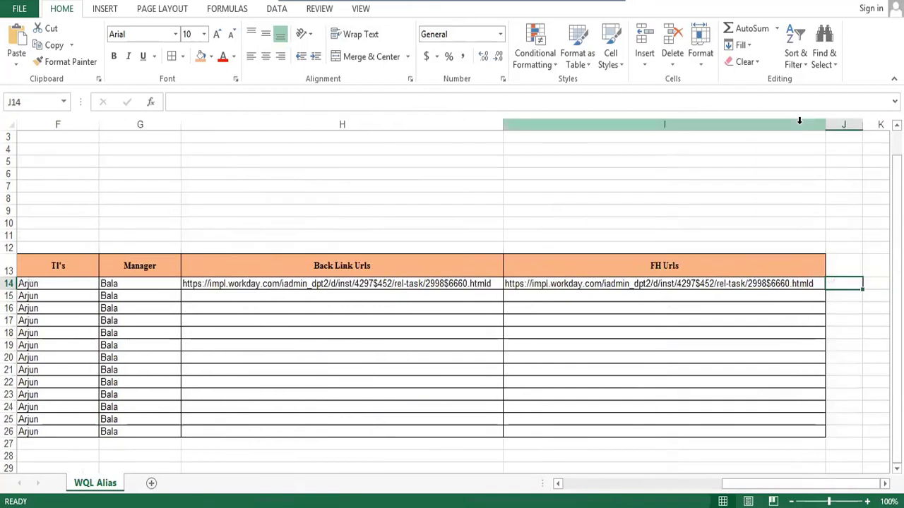
pyautogui.hotkey('shift', 'Left')
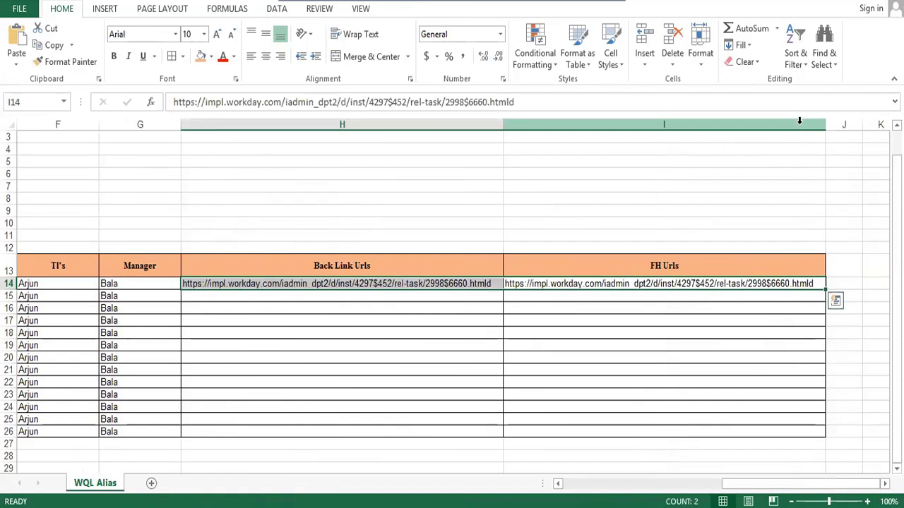
pyautogui.hotkey('ctrl', 'c')
pyautogui.press('Down')
pyautogui.hotkey('shift', 'Left')
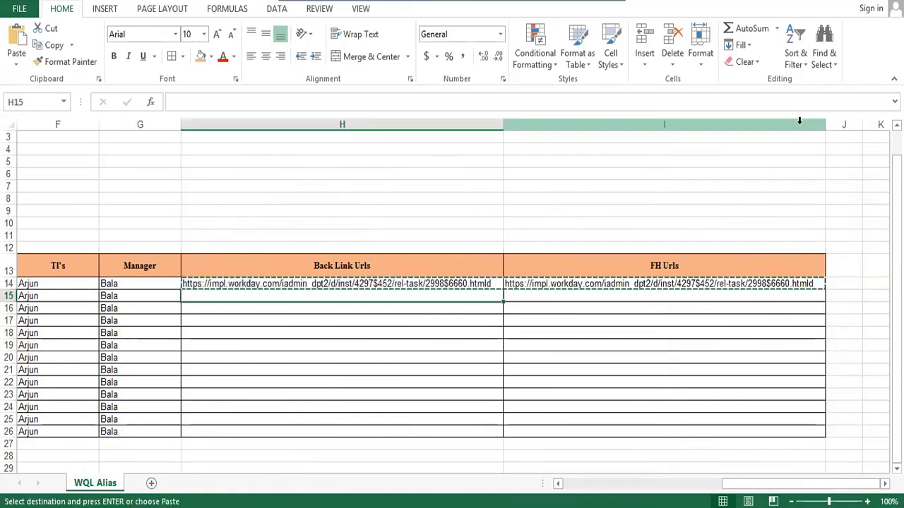
pyautogui.hotkey('shift', 'Down')
pyautogui.hotkey('shift', 'Down')
pyautogui.hotkey('shift', 'Down')
pyautogui.hotkey('shift', 'Down')
pyautogui.hotkey('shift', 'Down')
pyautogui.hotkey('shift', 'Down')
pyautogui.hotkey('shift', 'Down')
pyautogui.hotkey('shift', 'Down')
pyautogui.hotkey('shift', 'Down')
pyautogui.hotkey('shift', 'Down')
pyautogui.hotkey('shift', 'Down')
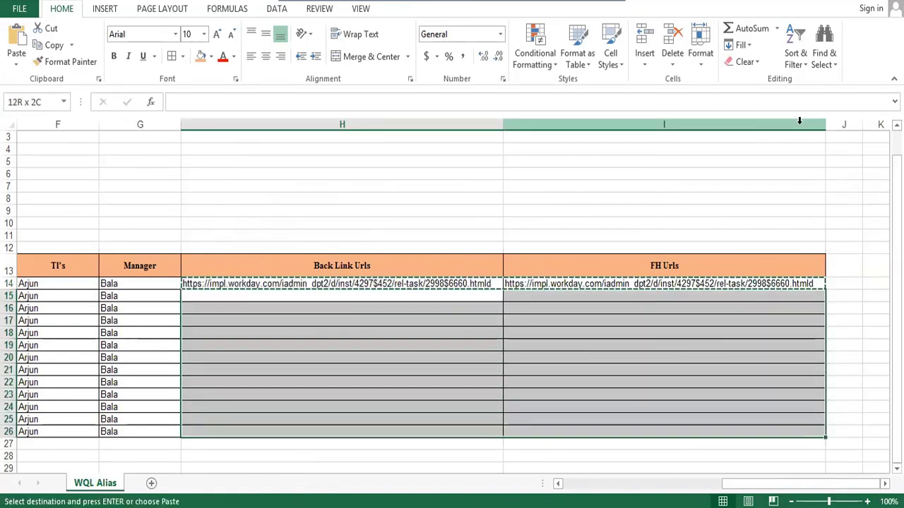
pyautogui.press('Return')
# Step: Set the font of the entire table A13:I26 to Times New Roman
pyautogui.press('Left')
pyautogui.press('Left')
pyautogui.press('Left')
pyautogui.press('Left')
pyautogui.press('Left')
pyautogui.press('Left')
pyautogui.press('Left')
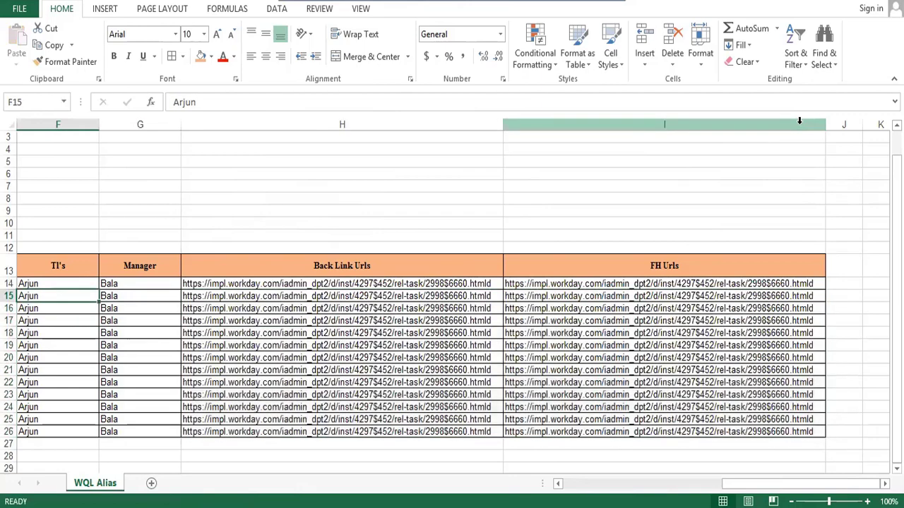
pyautogui.hotkey('ctrl', 'a')
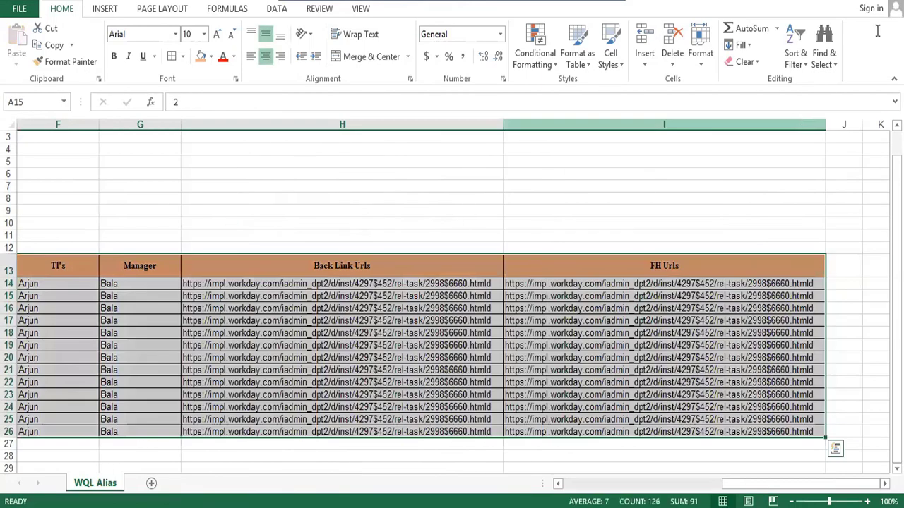
pyautogui.click(175, 34)
pyautogui.write('Times New Roma')
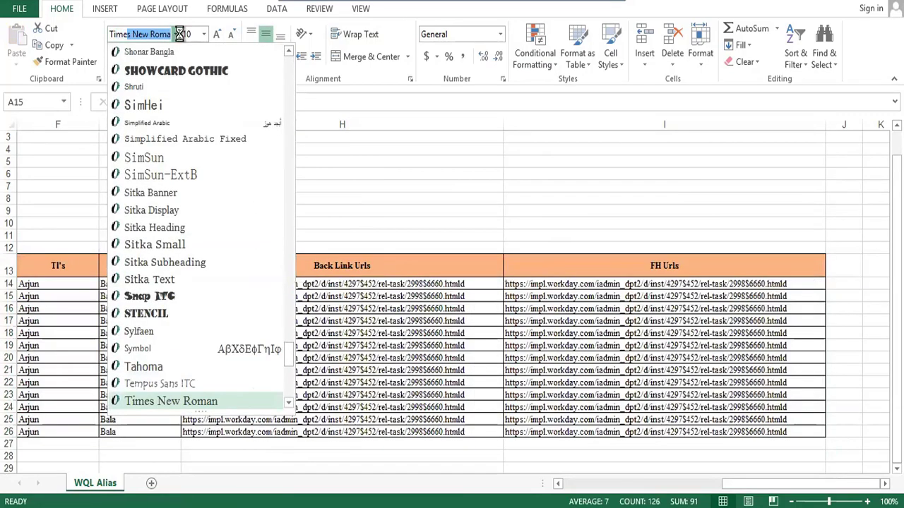
pyautogui.press('Return')
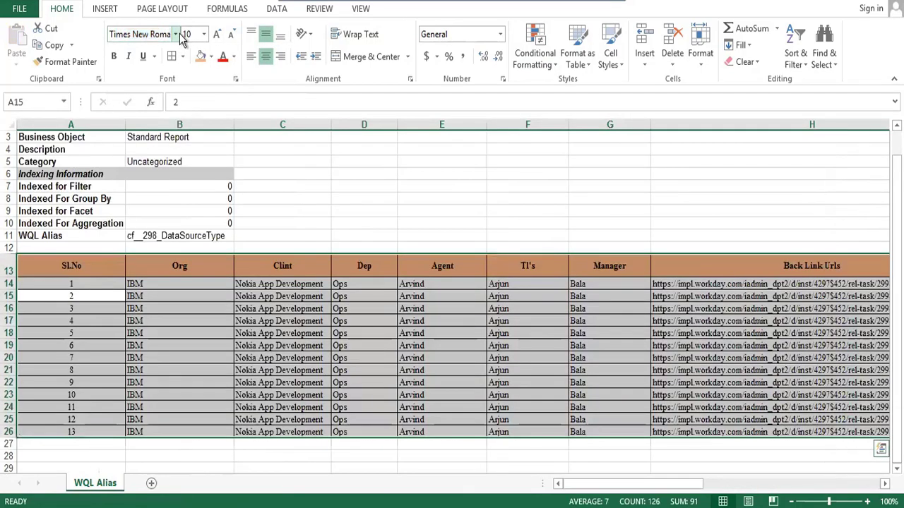
# Step: Center the contents of the whole table horizontally
pyautogui.click(266, 58)
pyautogui.click(266, 58)
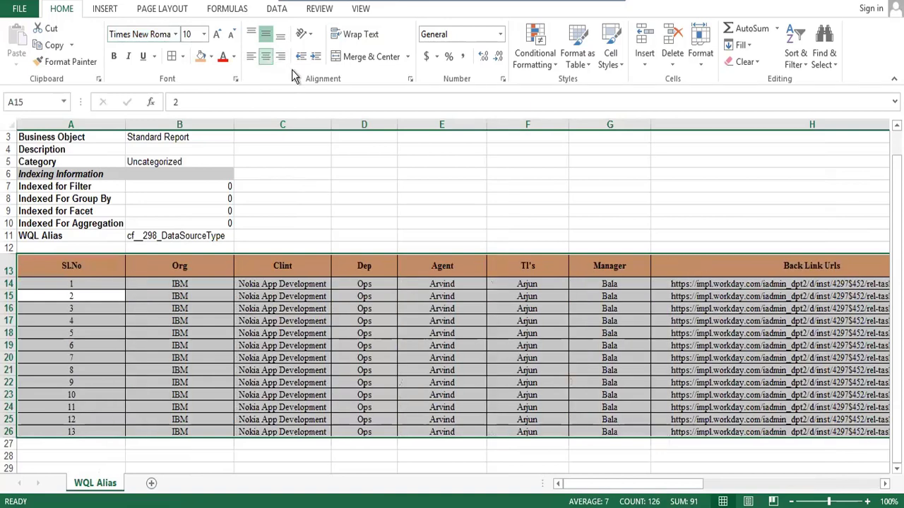
pyautogui.click(77, 310)
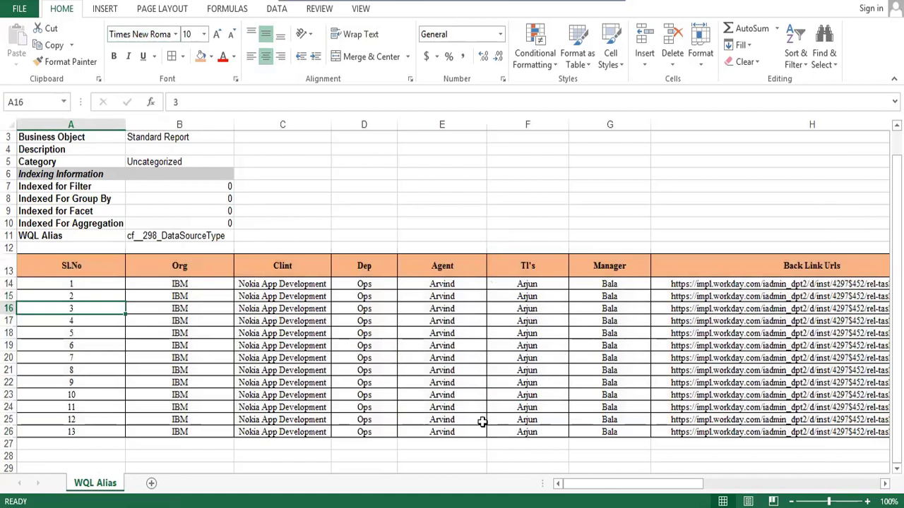
# Step: Add filters to the table's header row 13
pyautogui.click(552, 357)
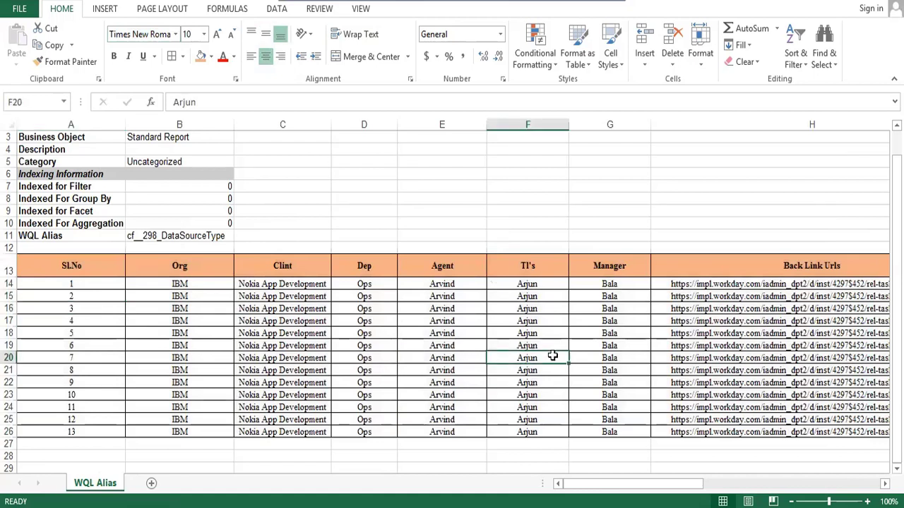
pyautogui.hotkey('alt', 'd')
pyautogui.press('f')
pyautogui.press('f')
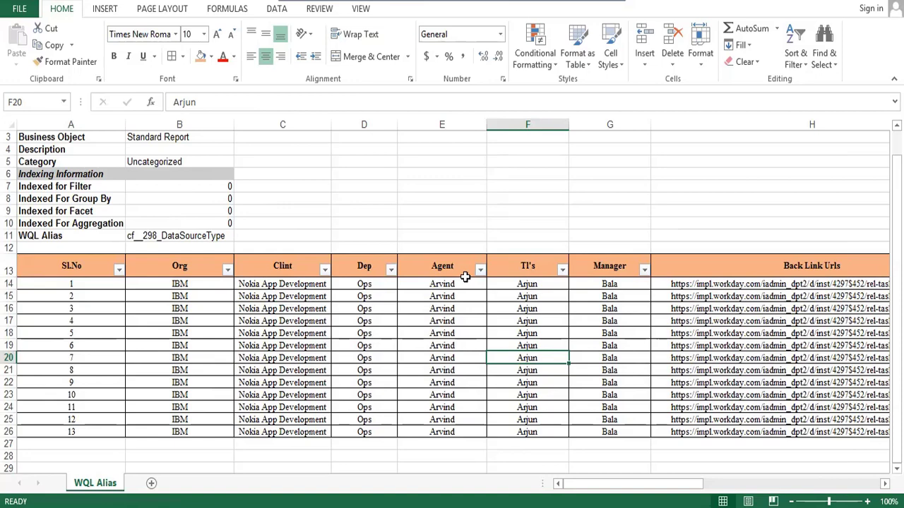
# Step: Look across the table's columns from Sl.No to FH Urls to check the header filters
pyautogui.press('Right')
pyautogui.press('Right')
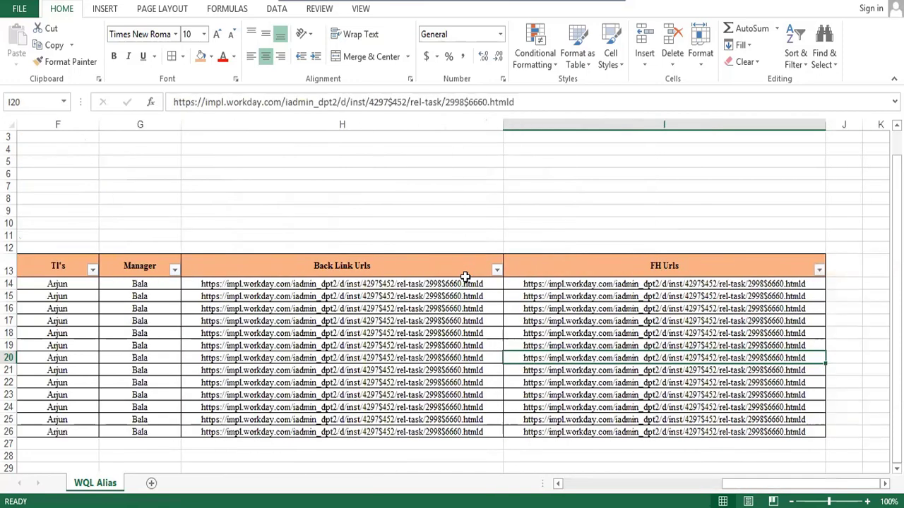
pyautogui.press('Left')
pyautogui.press('Left')
pyautogui.press('Left')
pyautogui.press('Left')
pyautogui.press('Left')
pyautogui.press('Left')
pyautogui.press('Left')
pyautogui.press('Right')
pyautogui.press('Right')
pyautogui.press('Right')
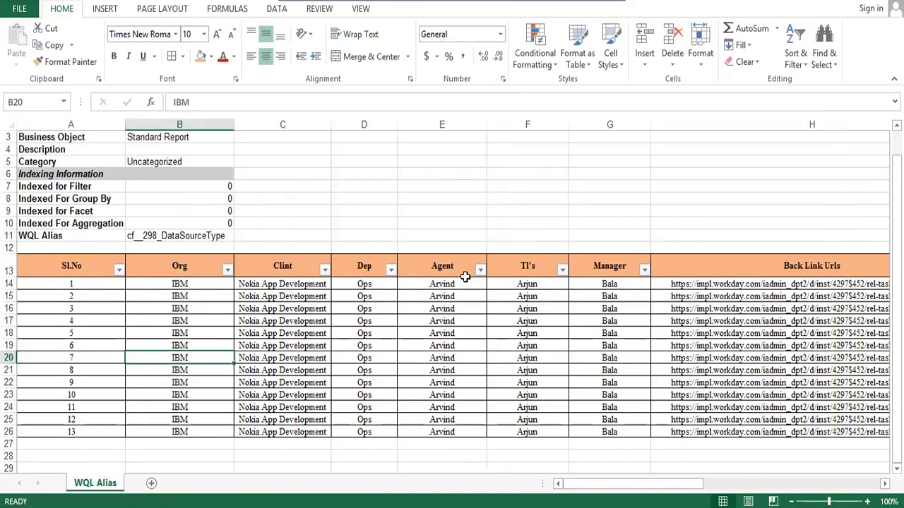
pyautogui.press('Right')
pyautogui.press('Right')
pyautogui.press('Right')
pyautogui.click(640, 343)
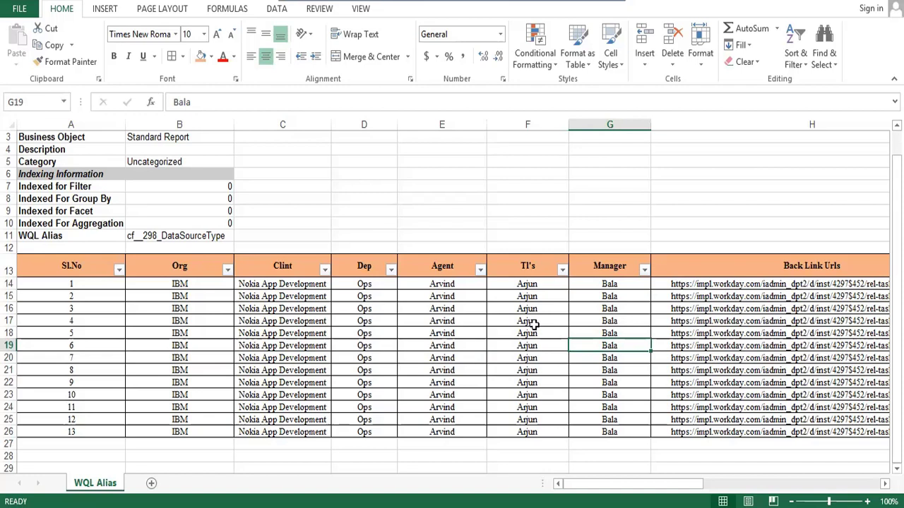
pyautogui.click(480, 271)
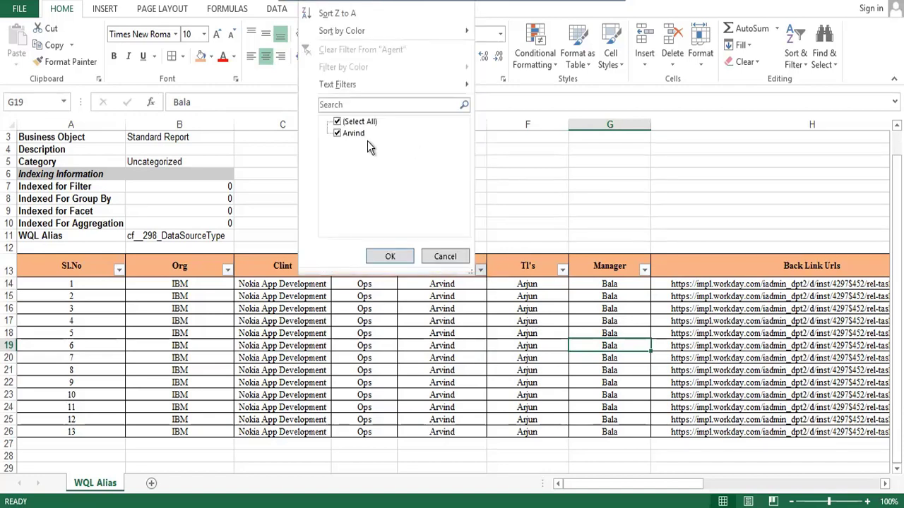
pyautogui.click(337, 123)
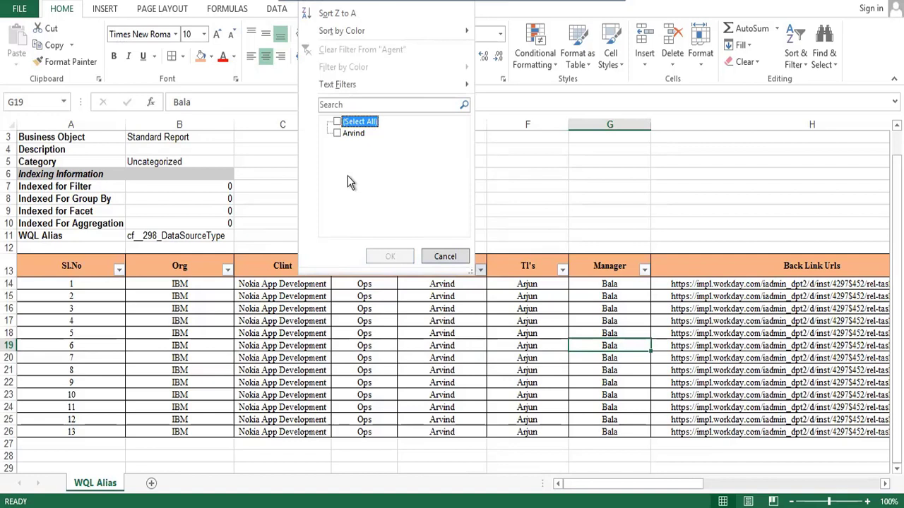
pyautogui.click(446, 256)
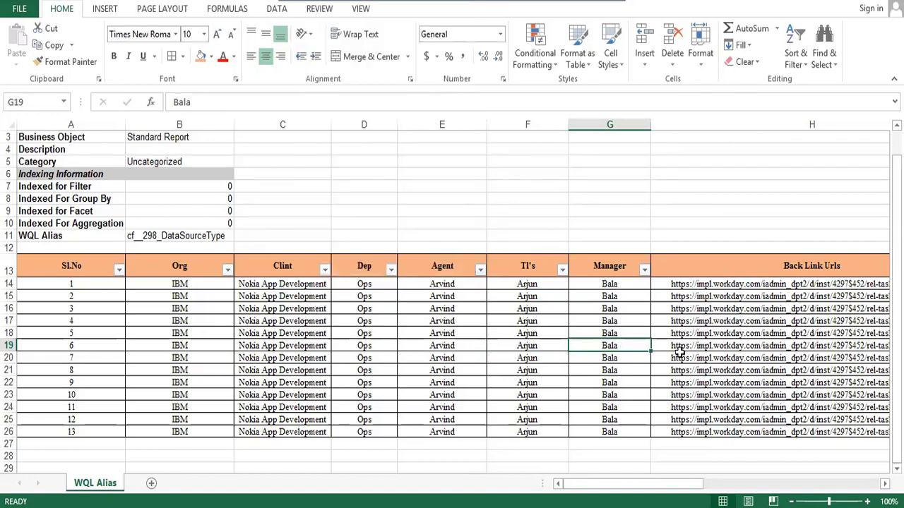
# Step: Enter a different team lead's name in F19 and copy it down to F20:F26
pyautogui.click(527, 335)
pyautogui.press('Down')
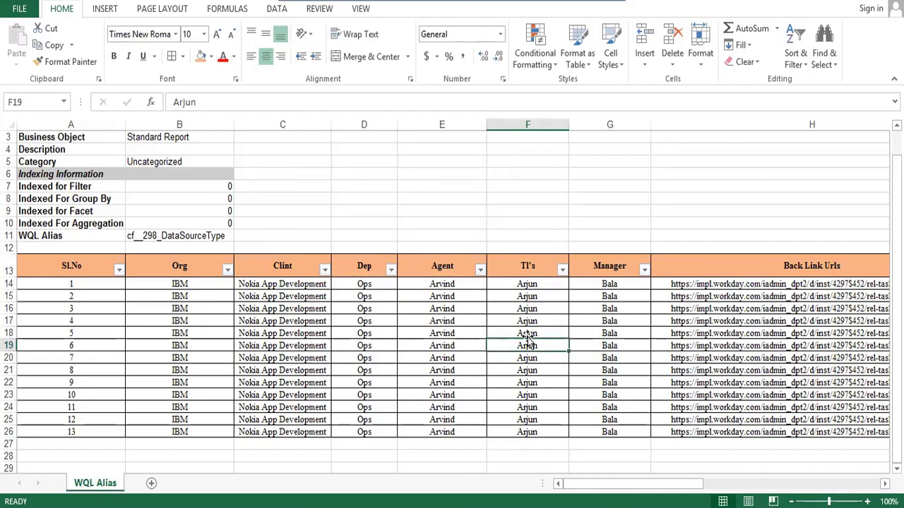
pyautogui.write('Suresh')
pyautogui.press('Return')
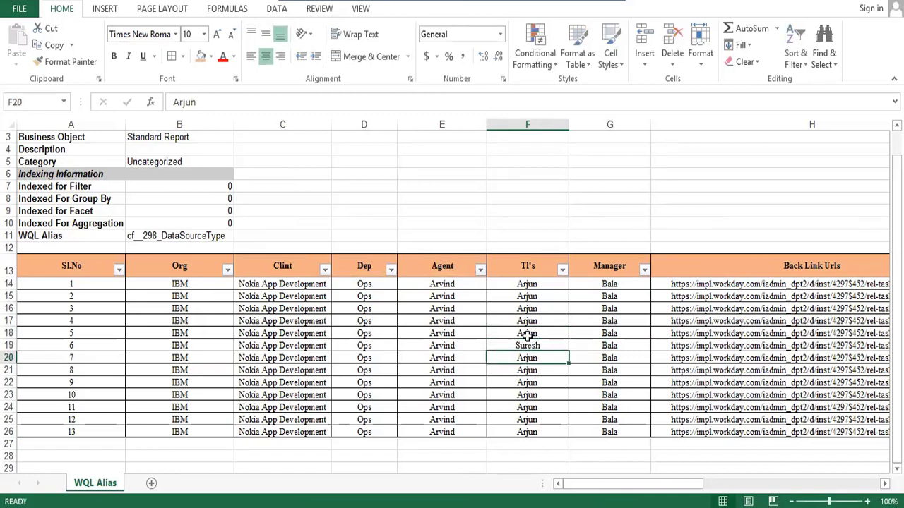
pyautogui.press('Up')
pyautogui.hotkey('ctrl', 'c')
pyautogui.hotkey('shift', 'Down')
pyautogui.hotkey('ctrl', 'shift', 'Down')
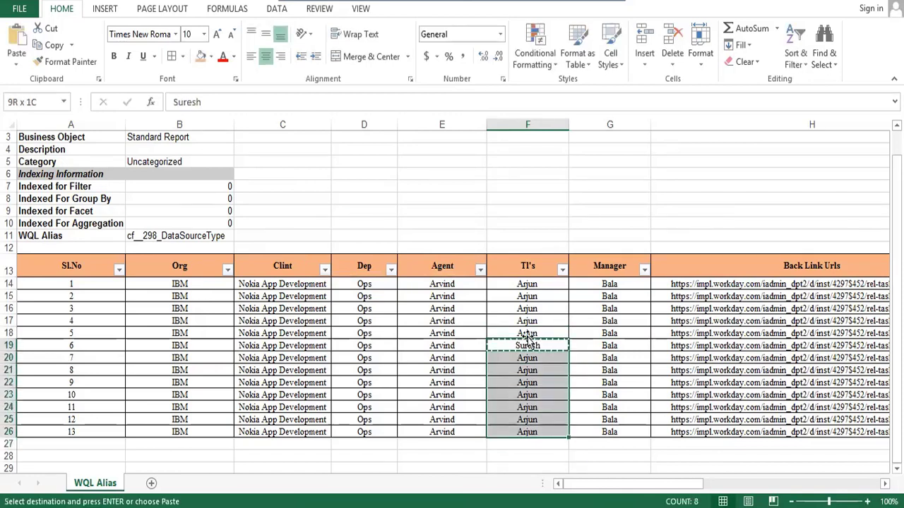
pyautogui.hotkey('ctrl', 'v')
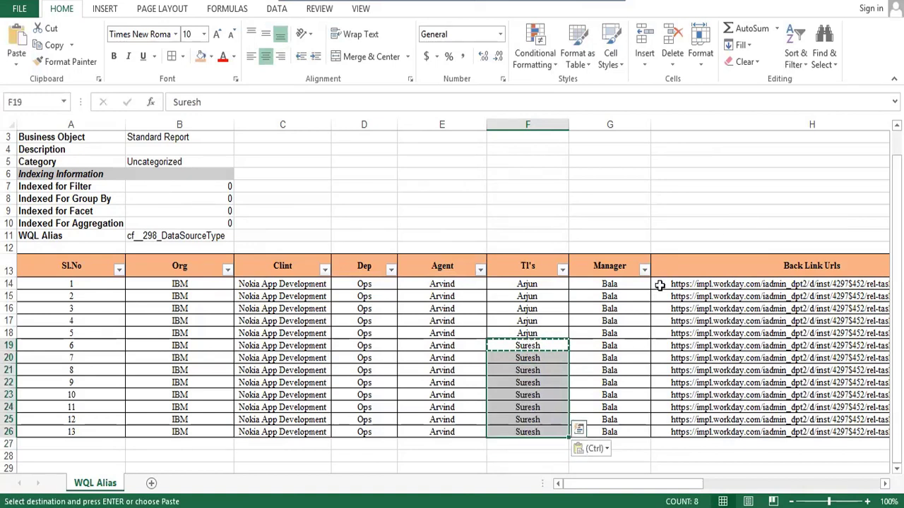
pyautogui.press('Escape')
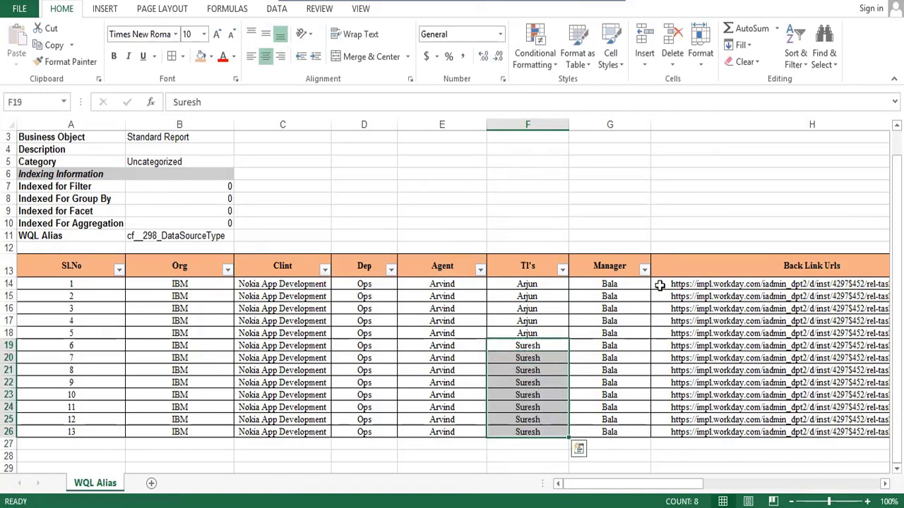
# Step: Filter the Tl's column to show only the second team lead's rows
pyautogui.click(507, 264)
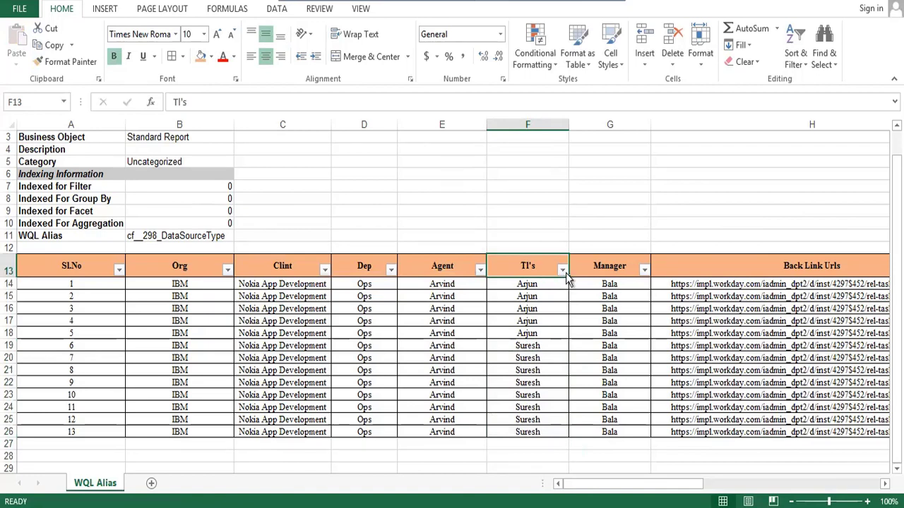
pyautogui.click(564, 270)
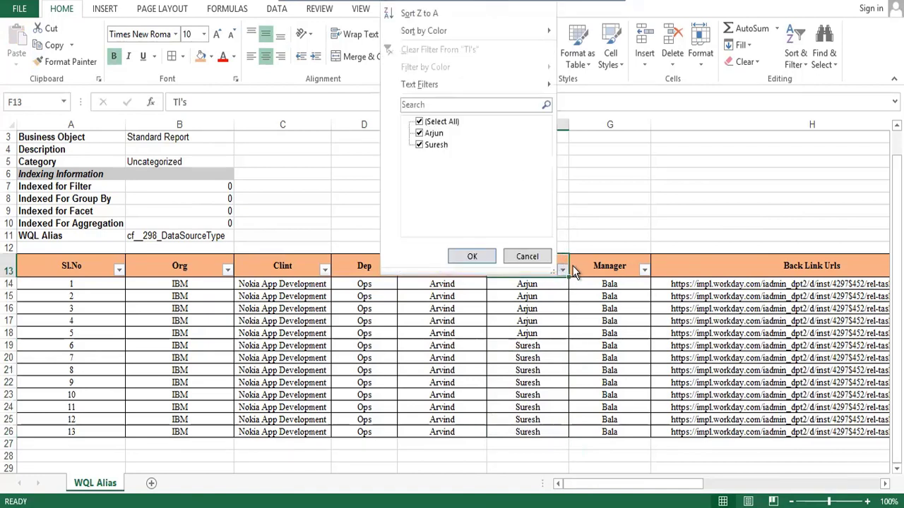
pyautogui.click(419, 123)
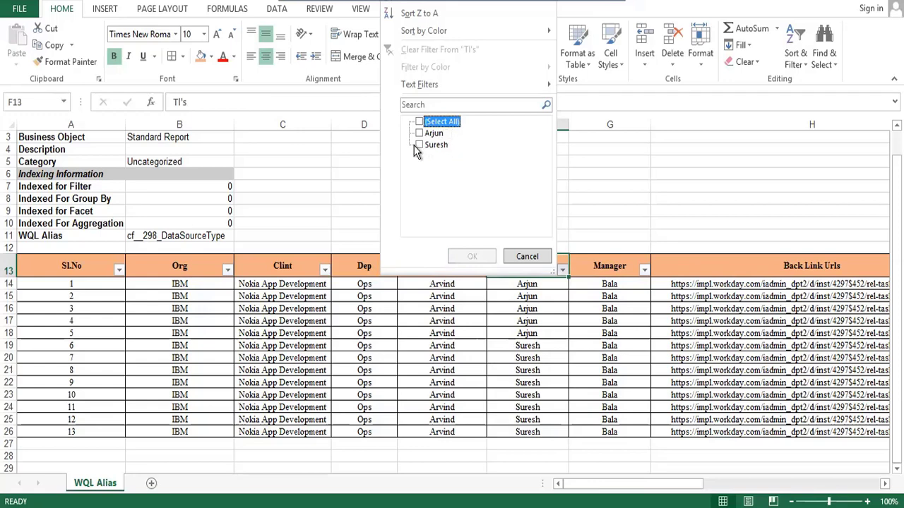
pyautogui.click(420, 145)
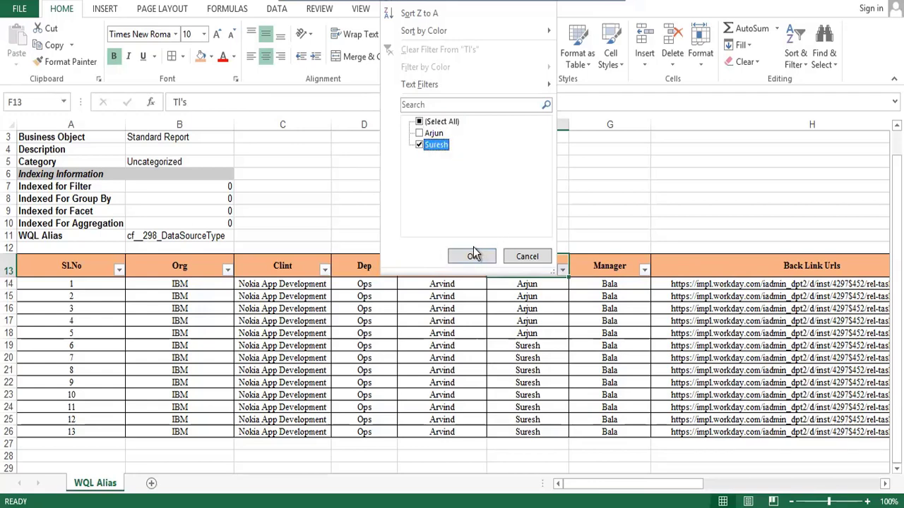
pyautogui.click(471, 256)
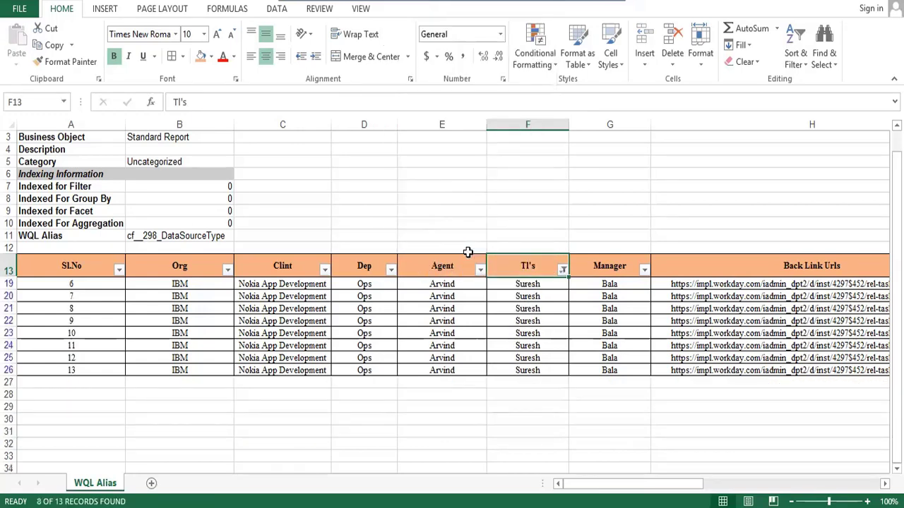
# Step: Review the filtered rows across all columns of the table, from Sl.No to FH Urls
pyautogui.press('Down')
pyautogui.press('Left')
pyautogui.press('Home')
pyautogui.press('Right')
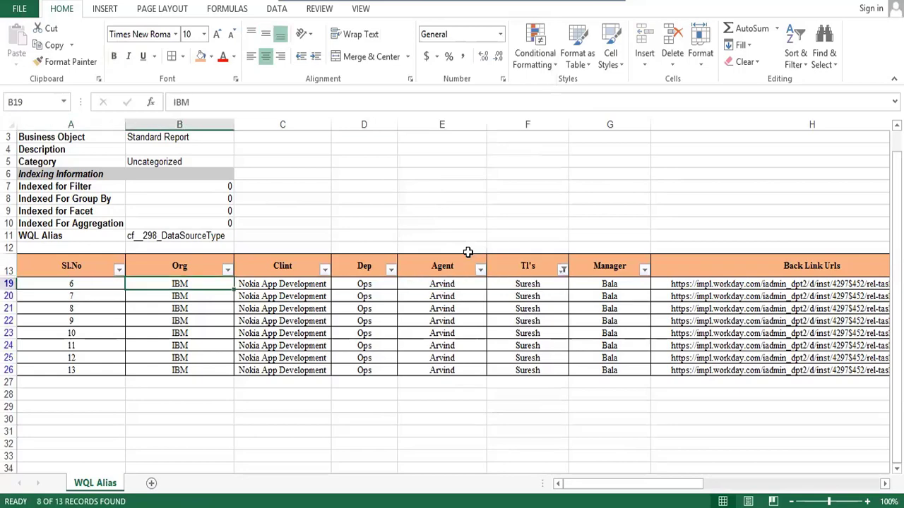
pyautogui.press('Right')
pyautogui.press('Right')
pyautogui.press('Right')
pyautogui.press('Right')
pyautogui.press('Right')
pyautogui.press('Right')
pyautogui.press('Right')
pyautogui.press('Right')
pyautogui.press('Right')
pyautogui.press('Right')
pyautogui.press('Right')
pyautogui.press('Left')
pyautogui.press('Left')
pyautogui.press('Left')
pyautogui.press('Left')
pyautogui.press('Left')
pyautogui.press('Left')
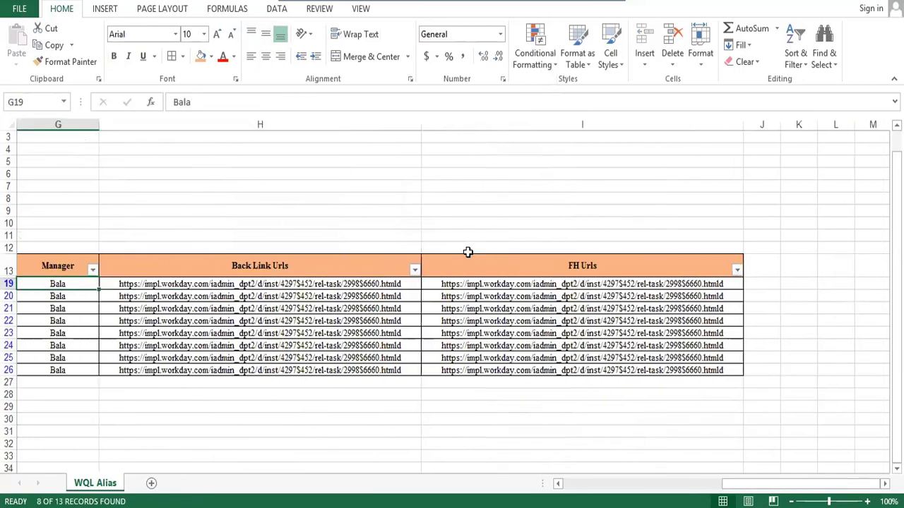
pyautogui.press('Left')
pyautogui.press('Left')
pyautogui.press('Left')
pyautogui.press('Right')
pyautogui.press('Right')
pyautogui.press('Right')
pyautogui.press('Right')
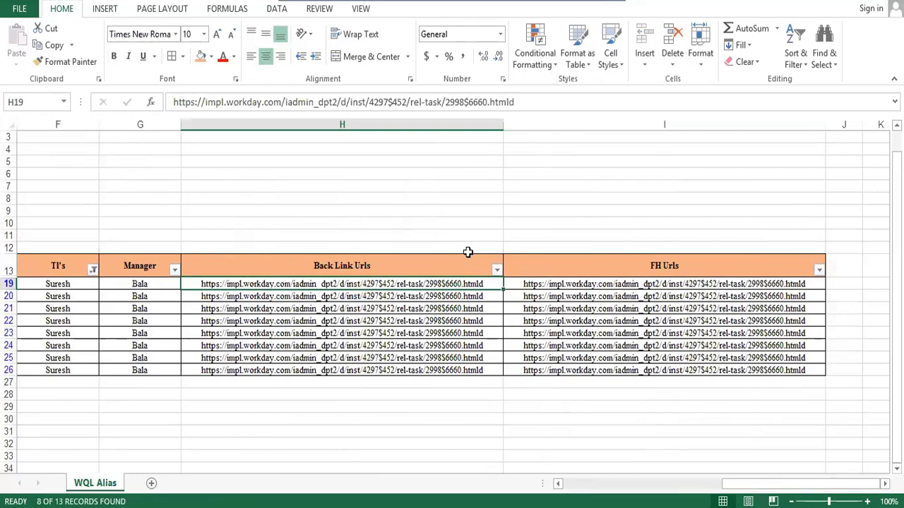
# Step: Highlight the filtered Back Link Urls and FH Urls cells H19:I26, and return to the start of row 19
pyautogui.hotkey('shift', 'Right')
pyautogui.hotkey('shift', 'Down')
pyautogui.hotkey('shift', 'Down')
pyautogui.hotkey('shift', 'Down')
pyautogui.hotkey('shift', 'Down')
pyautogui.hotkey('shift', 'Down')
pyautogui.hotkey('shift', 'Down')
pyautogui.hotkey('shift', 'Down')
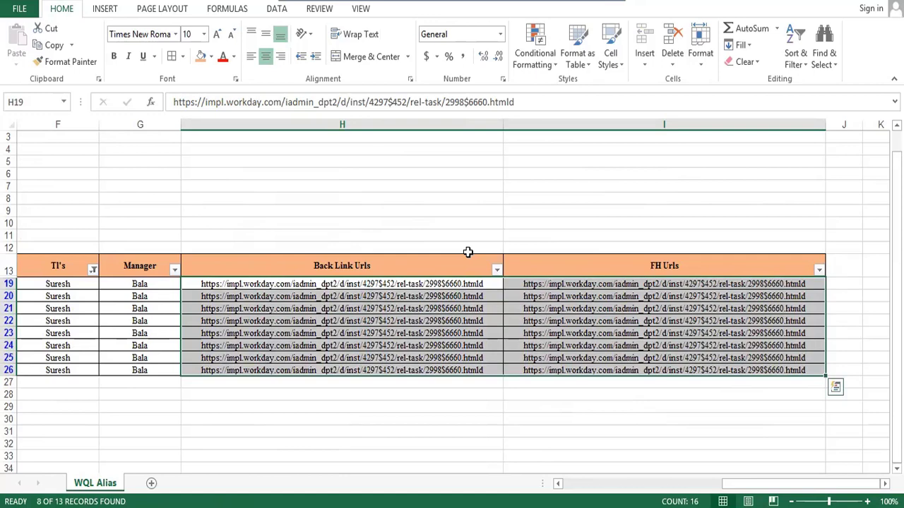
pyautogui.press('Home')
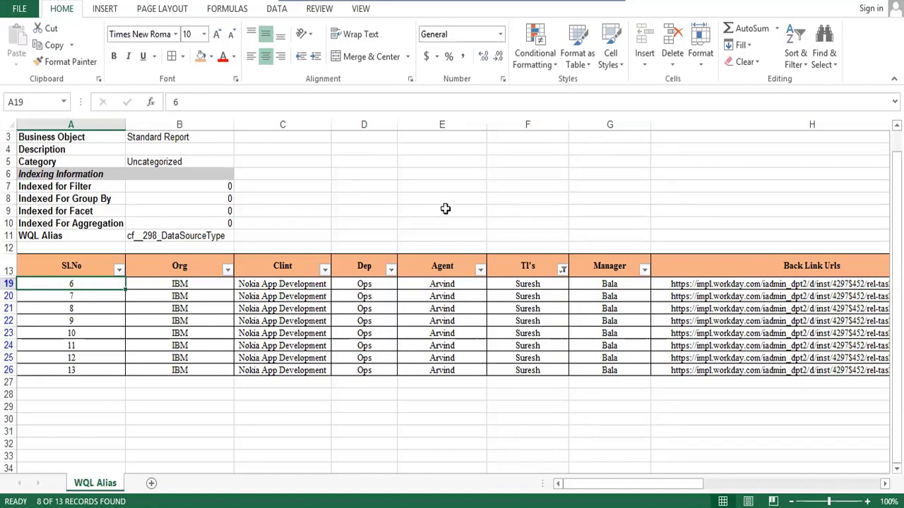
# Step: Enter "Alt DFF" in bold in cell E9 and label it "Code" in D9
pyautogui.click(445, 209)
pyautogui.write('Alt')
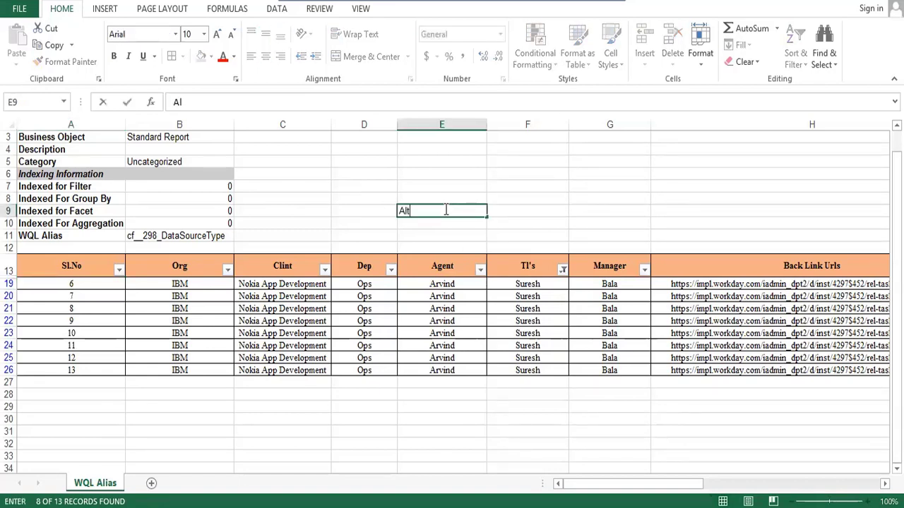
pyautogui.write(' DFF')
pyautogui.press('Return')
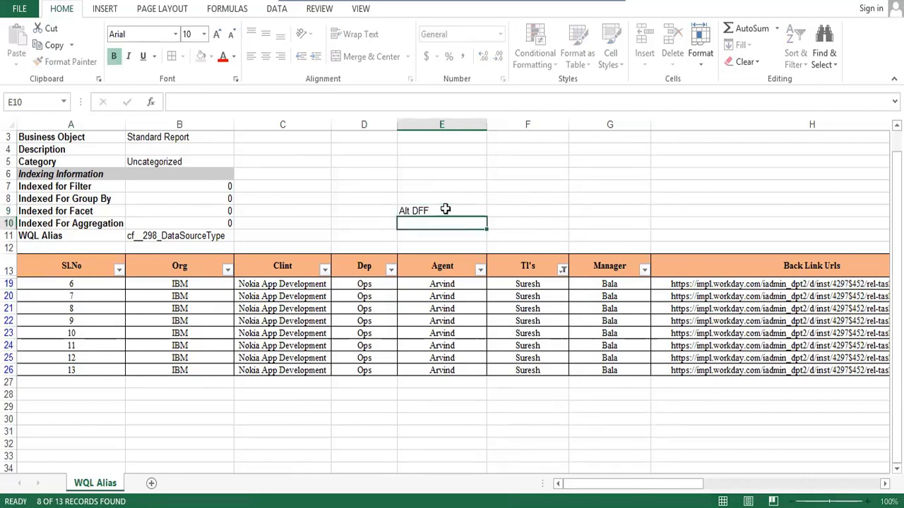
pyautogui.click(445, 209)
pyautogui.hotkey('ctrl', 'b')
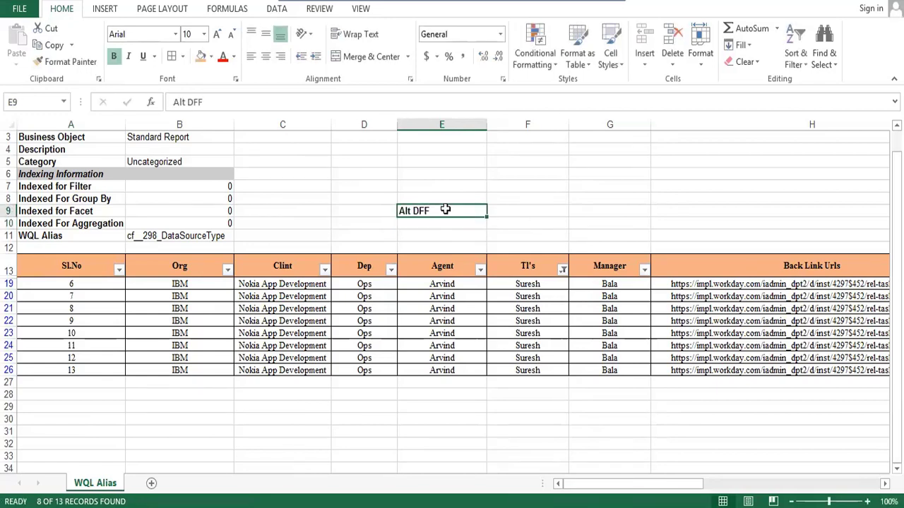
pyautogui.press('Left')
pyautogui.write('Code')
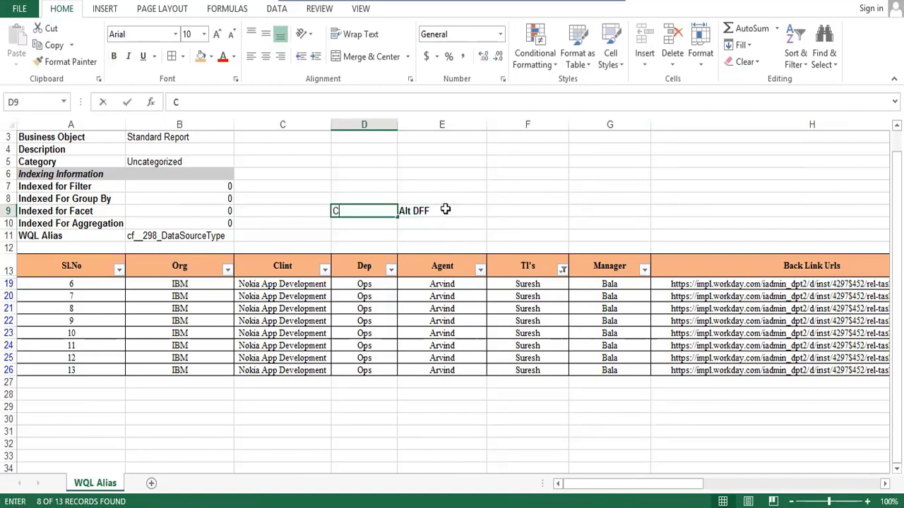
pyautogui.press('Return')
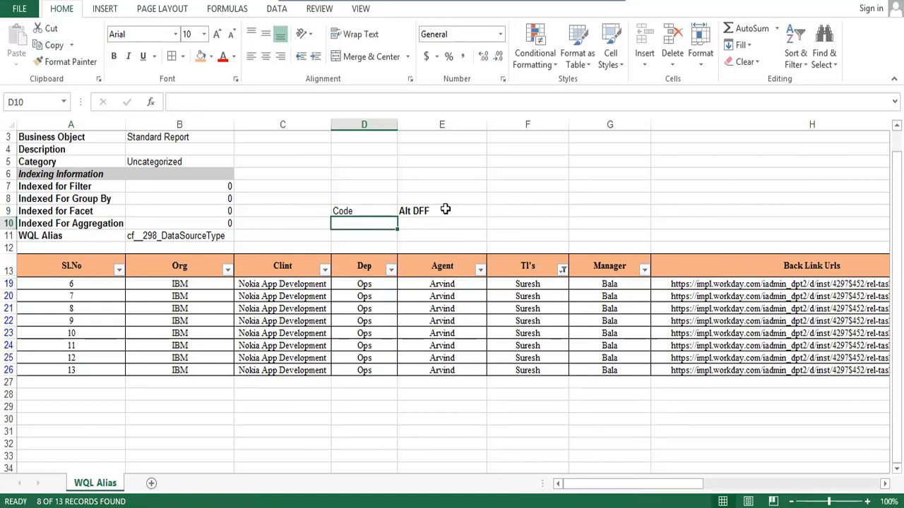
# Step: Remove the filter from the tracking table so that every row is shown
pyautogui.hotkey('alt', 'd')
pyautogui.press('f')
pyautogui.press('f')
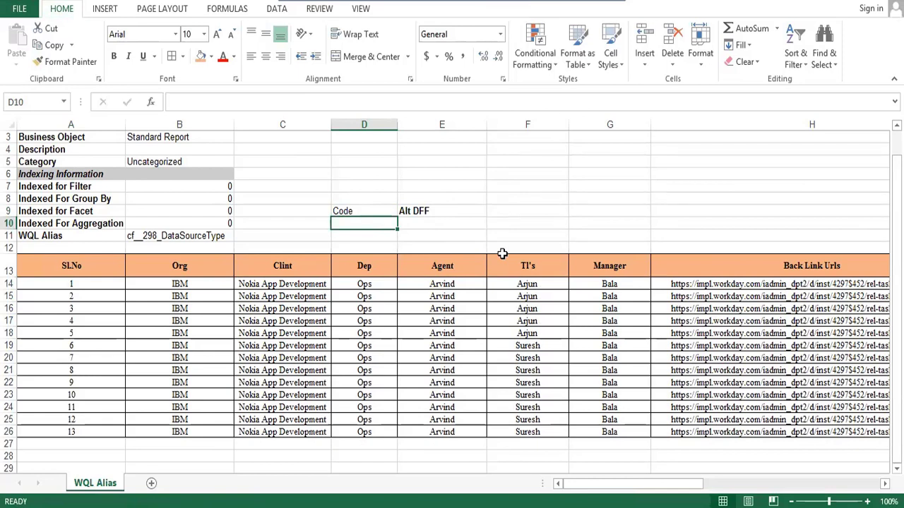
# Step: Enter "De Code" in D10 and copy the bold "Alt DFF" entry from E9 to E10
pyautogui.write('D')
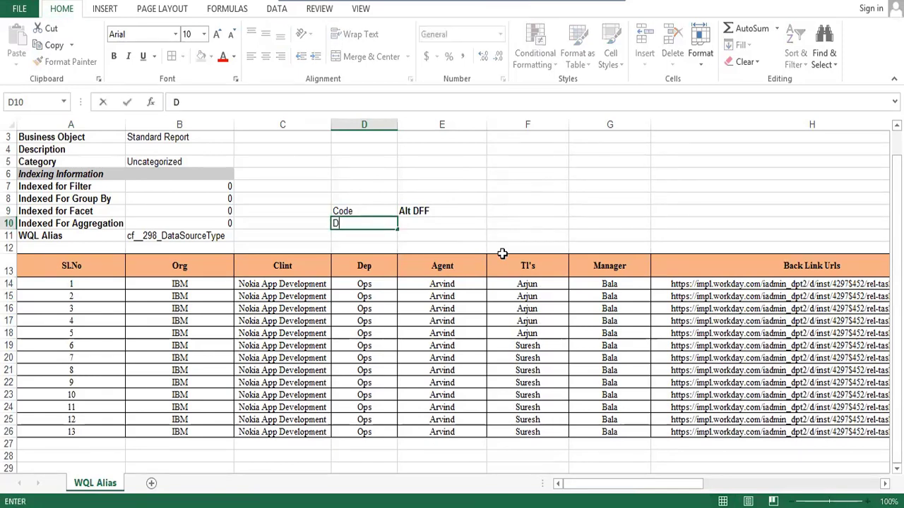
pyautogui.write('e Code')
pyautogui.press('Tab')
pyautogui.press('Up')
pyautogui.hotkey('ctrl', 'c')
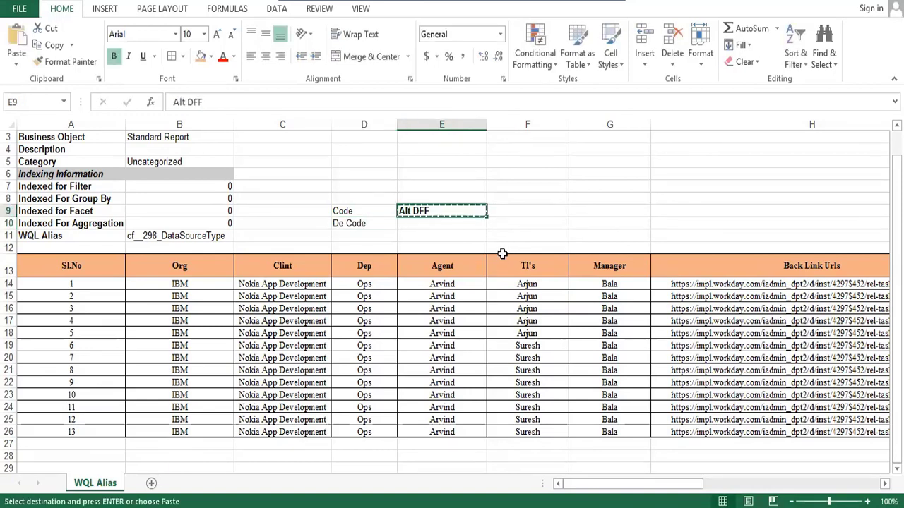
pyautogui.press('Down')
pyautogui.press('Return')
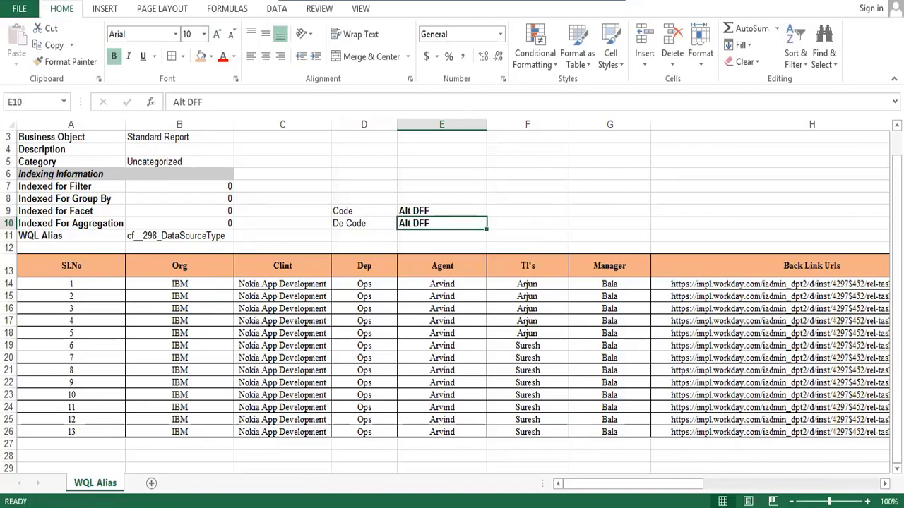
# Step: Leave the workbook for Workday in the browser and go to its home page
pyautogui.click(893, 1)
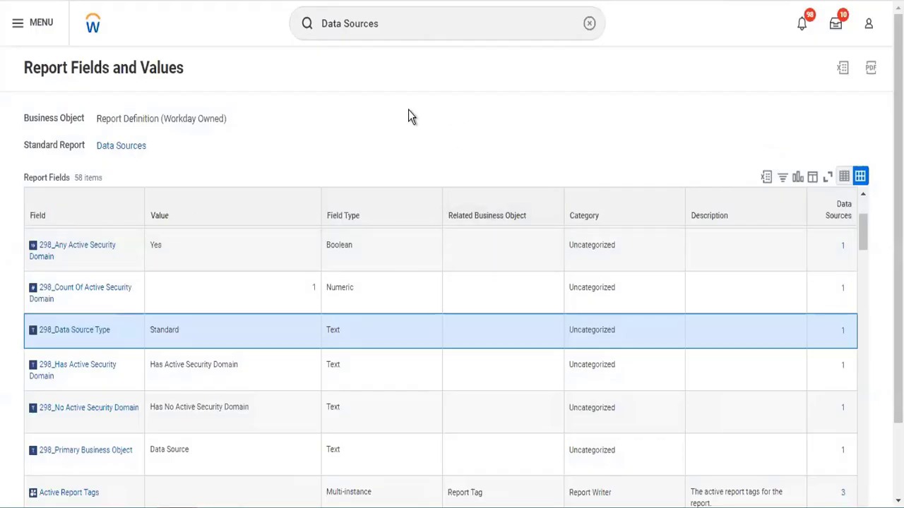
pyautogui.click(92, 26)
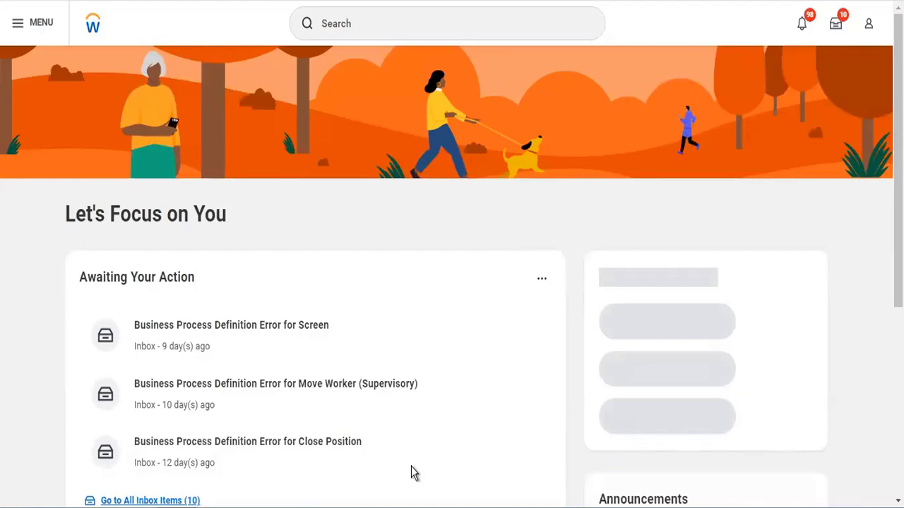
# Step: Check the real time scenarios item in the course outline PDF, and read the Report_Fields_and_Values.pdf notification in Workday
pyautogui.hotkey('alt', 'Tab')
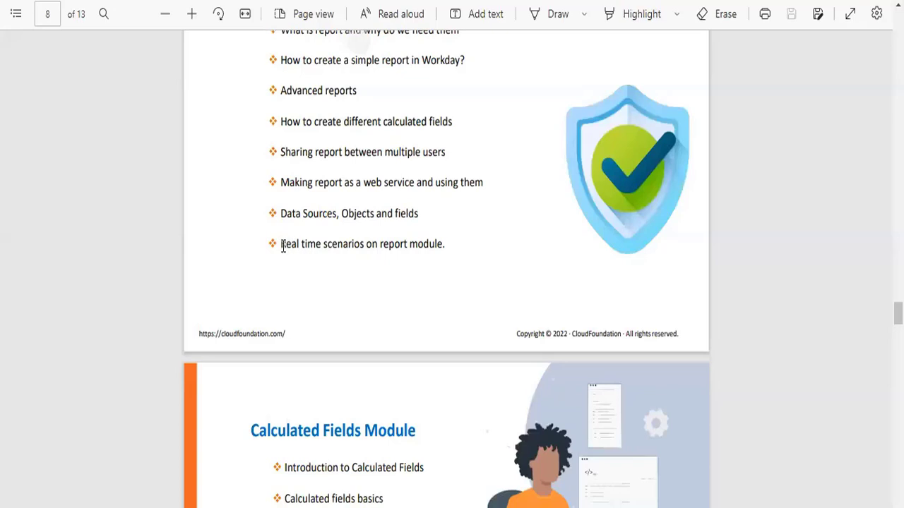
pyautogui.moveTo(281, 245); pyautogui.dragTo(329, 247)
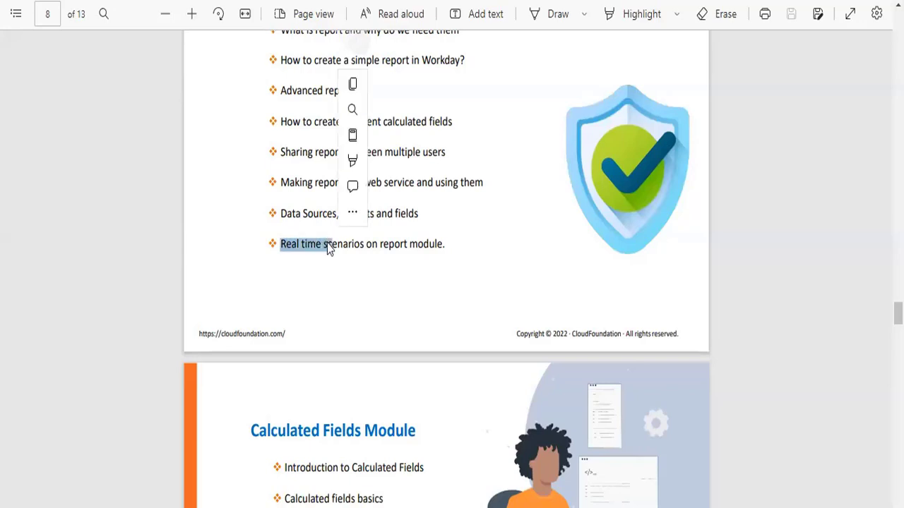
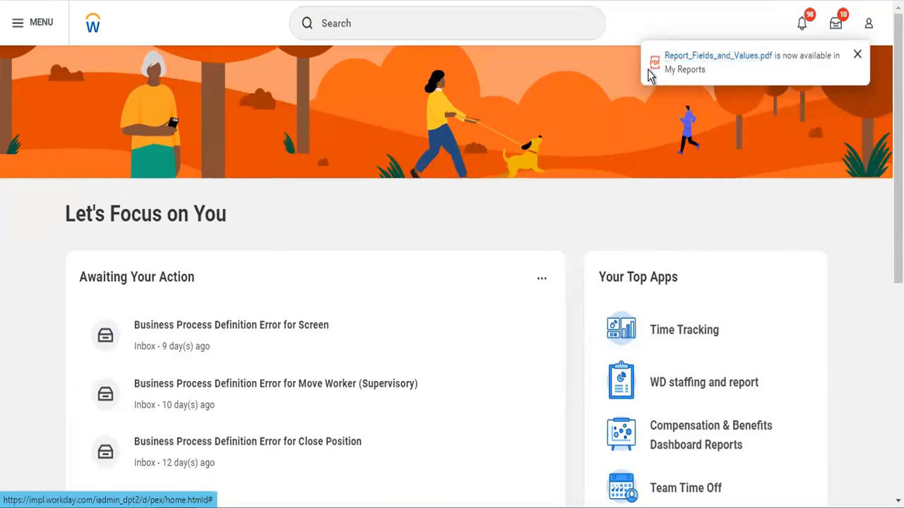
pyautogui.tripleClick(819, 53)
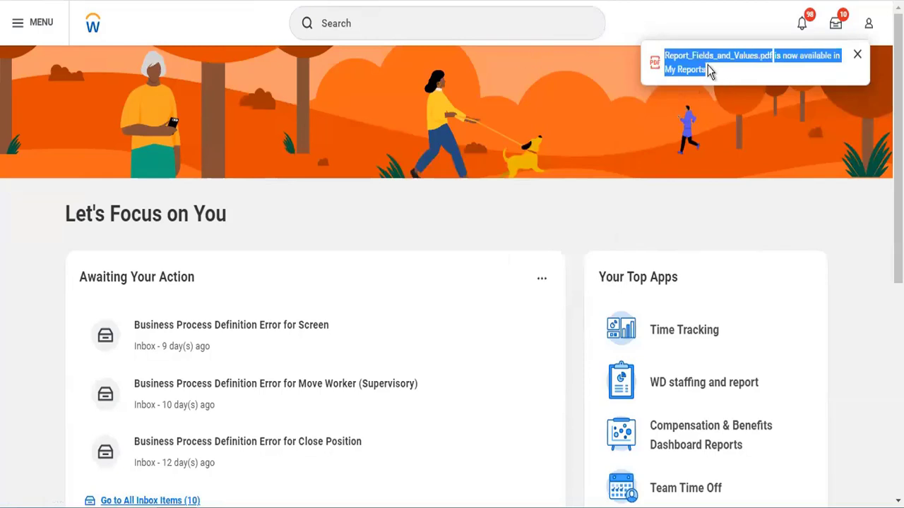
pyautogui.click(504, 247)
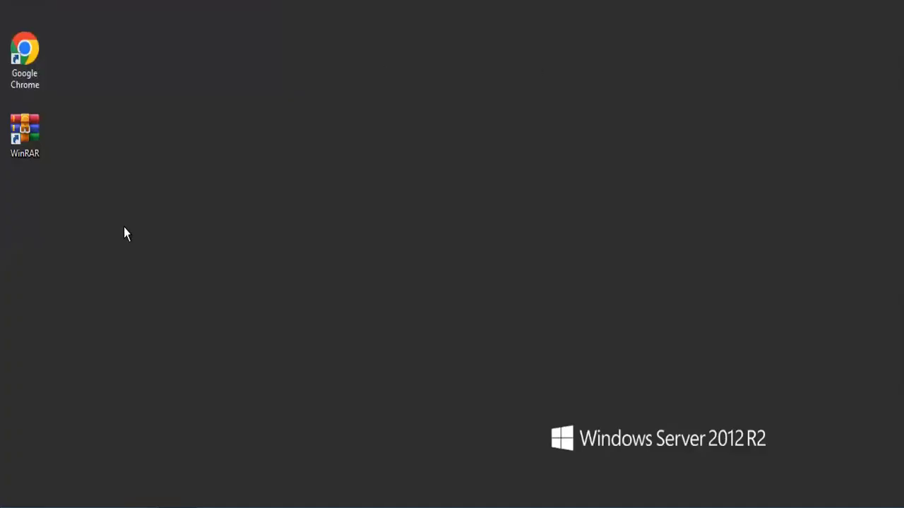
# Step: Open File Explorer and show the contents of the Downloads folder
pyautogui.press('super+e')
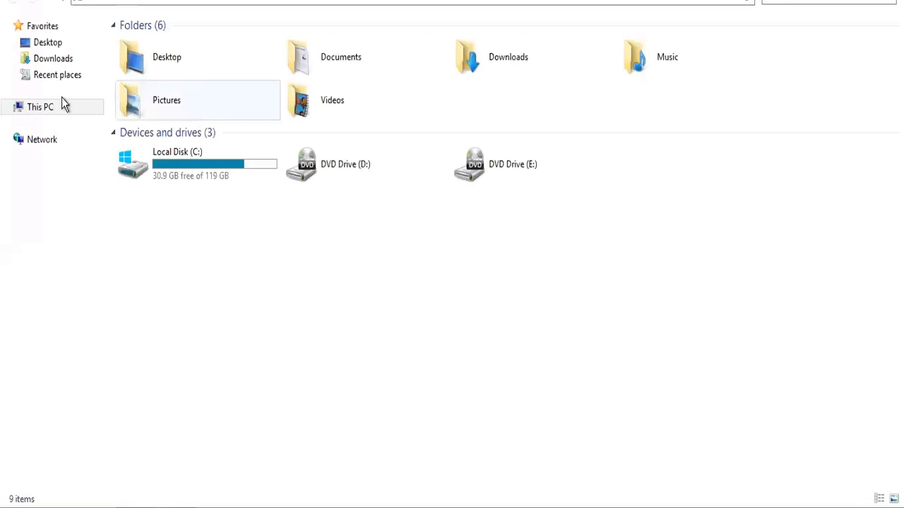
pyautogui.click(46, 44)
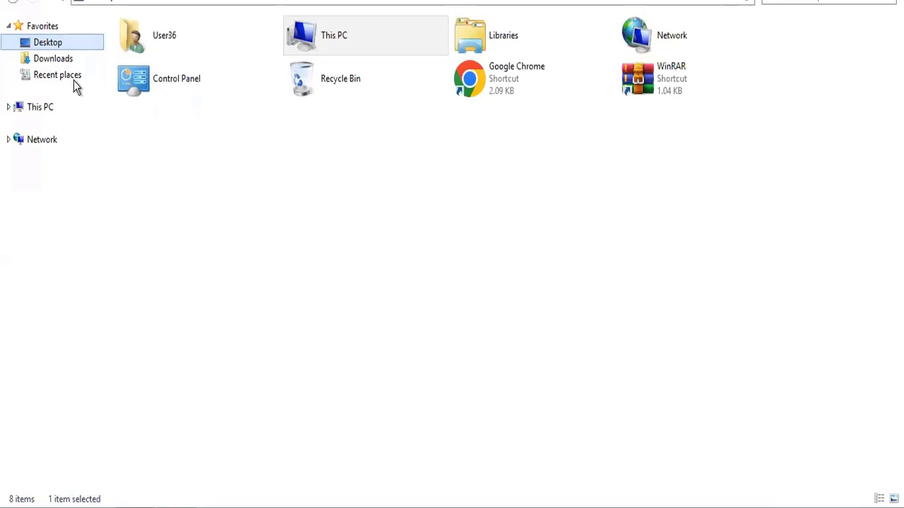
pyautogui.click(53, 59)
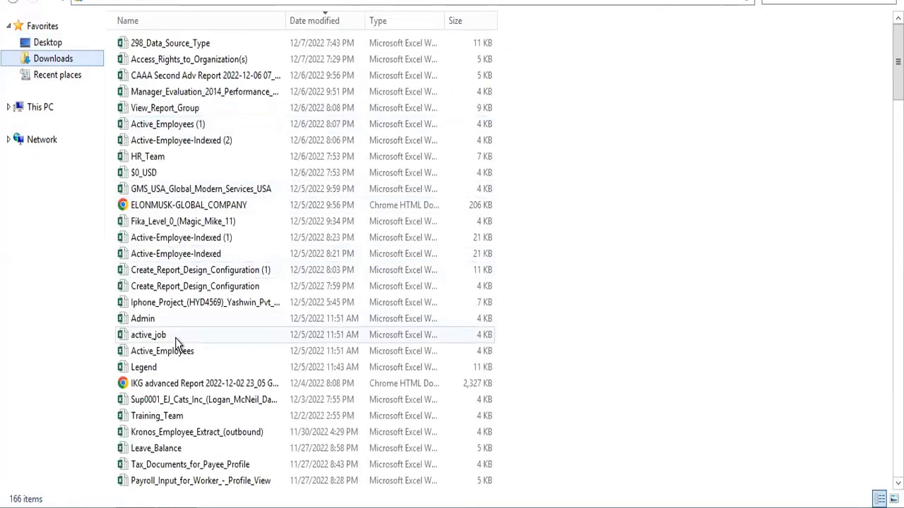
# Step: Check the Training_Team, Sup0001_EJ_Cats_Inc and Active_Employees workbooks for a tracking table, closing each one after viewing
pyautogui.doubleClick(163, 418)
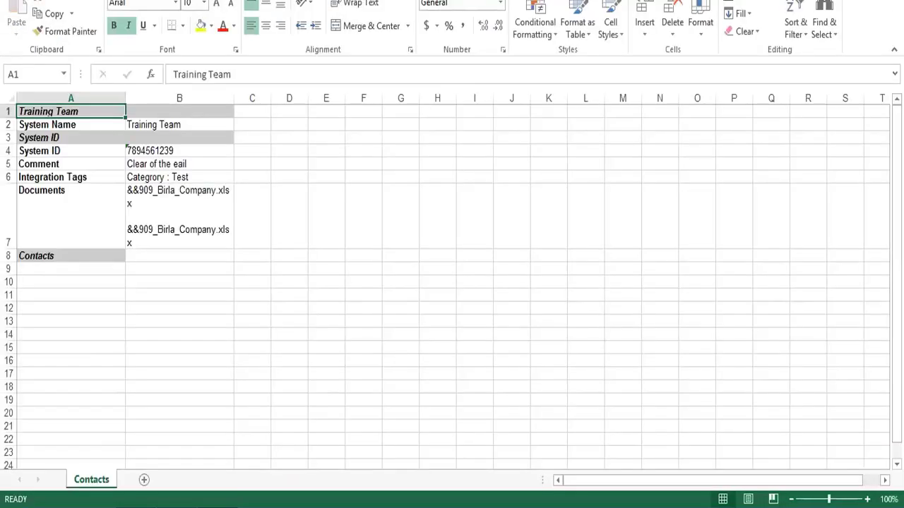
pyautogui.click(891, 1)
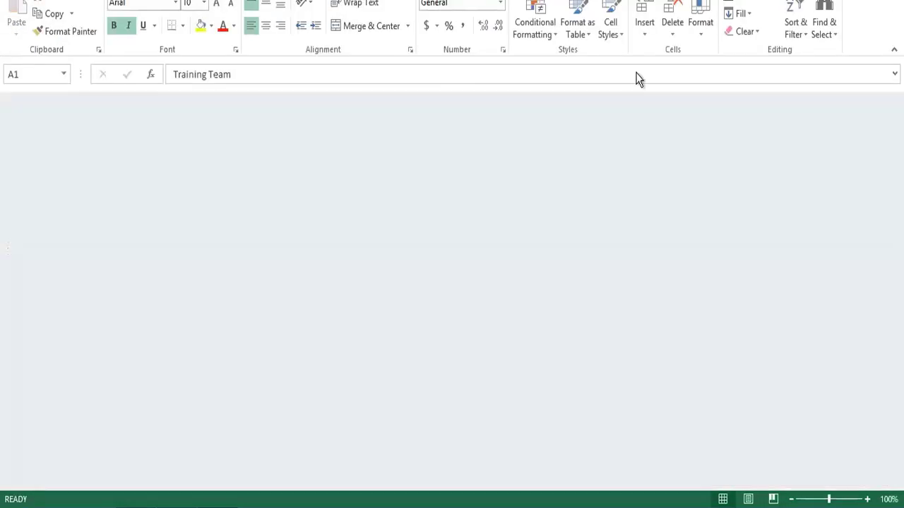
pyautogui.doubleClick(152, 401)
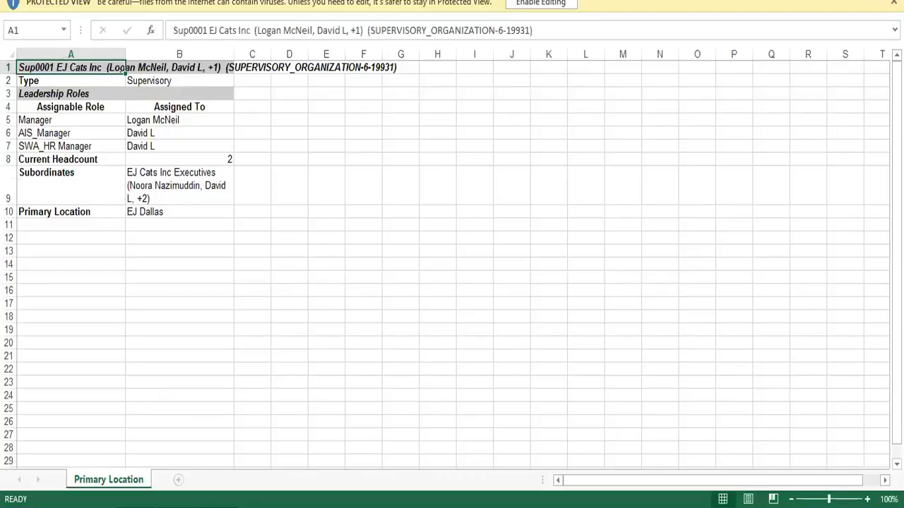
pyautogui.hotkey('alt', 'F4')
pyautogui.click(166, 353)
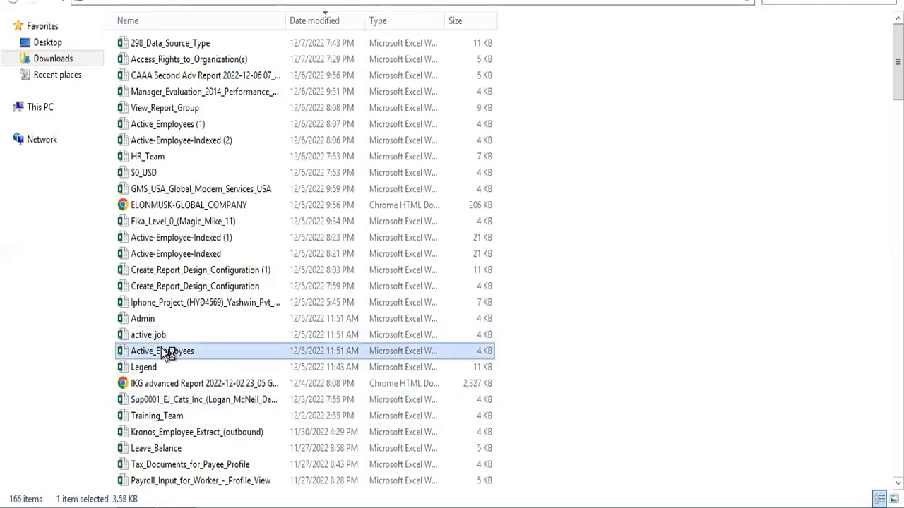
pyautogui.doubleClick(167, 353)
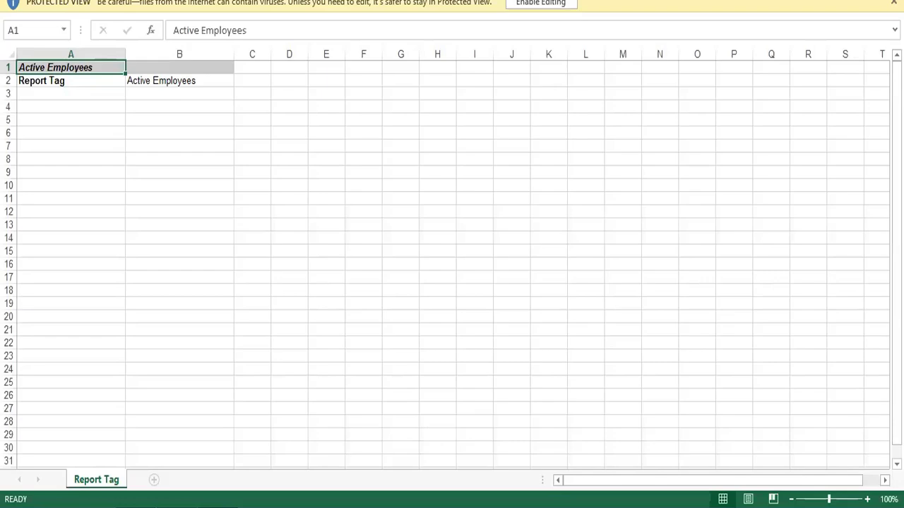
pyautogui.click(892, 0)
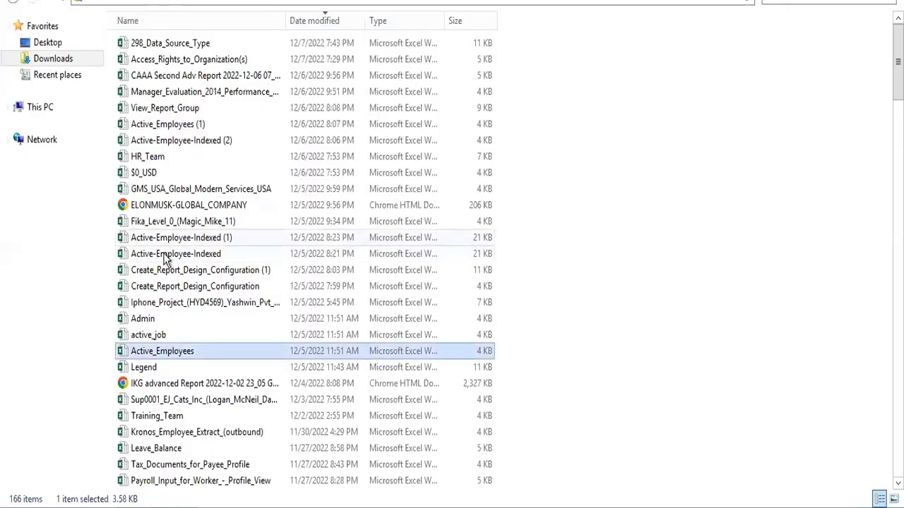
# Step: Open the Active-Employee-Indexed workbook from Downloads and go to the title cell A1 of the Report Tag sheet
pyautogui.doubleClick(166, 257)
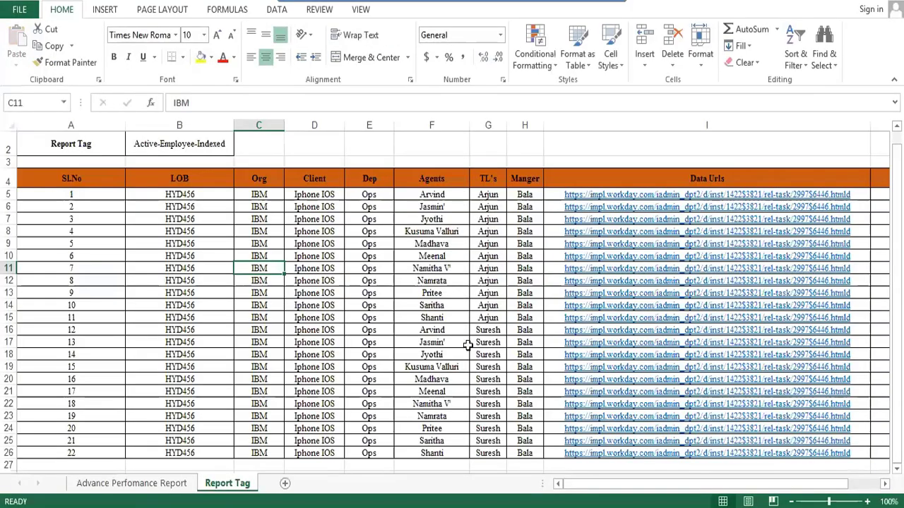
pyautogui.click(445, 337)
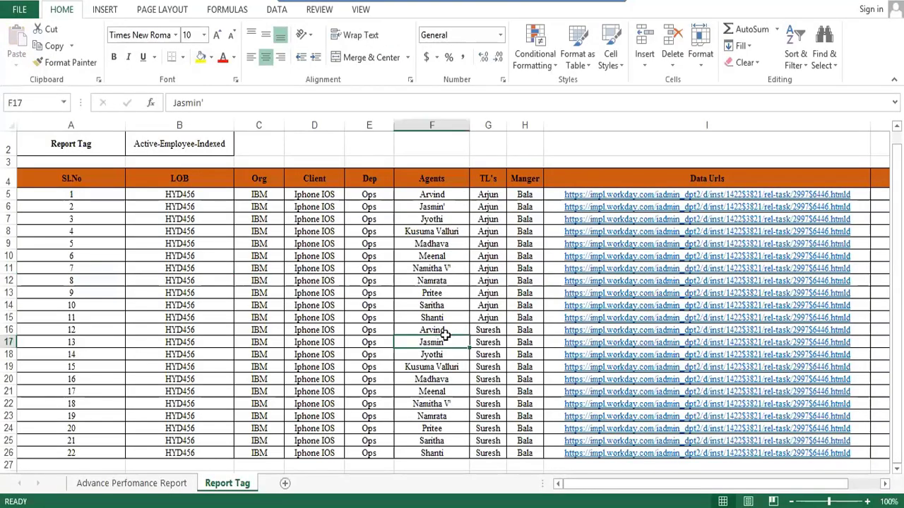
pyautogui.press('Left')
pyautogui.press('Left')
pyautogui.press('Left')
pyautogui.press('Left')
pyautogui.press('Left')
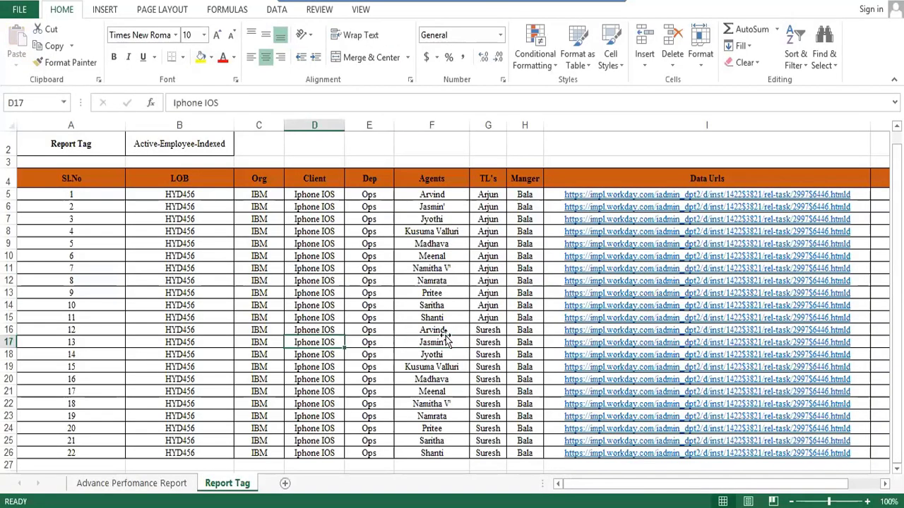
pyautogui.press('Up')
pyautogui.press('Up')
pyautogui.press('Up')
pyautogui.press('Up')
pyautogui.press('Up')
pyautogui.press('Up')
pyautogui.press('Up')
pyautogui.press('Up')
pyautogui.press('Up')
pyautogui.press('Up')
pyautogui.press('Up')
pyautogui.press('Up')
pyautogui.press('Up')
pyautogui.press('Up')
pyautogui.press('Up')
pyautogui.press('Up')
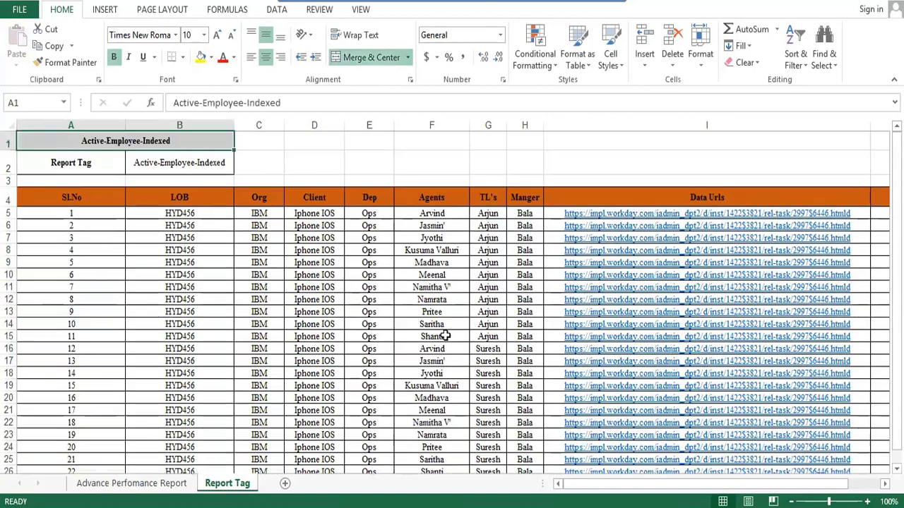
# Step: Examine the Report Tag table along row 9 from SI.No to % WC, and return to the title cell
pyautogui.press('Down')
pyautogui.press('Down')
pyautogui.press('Down')
pyautogui.press('Down')
pyautogui.press('Down')
pyautogui.press('Down')
pyautogui.press('Down')
pyautogui.press('Down')
pyautogui.press('Right')
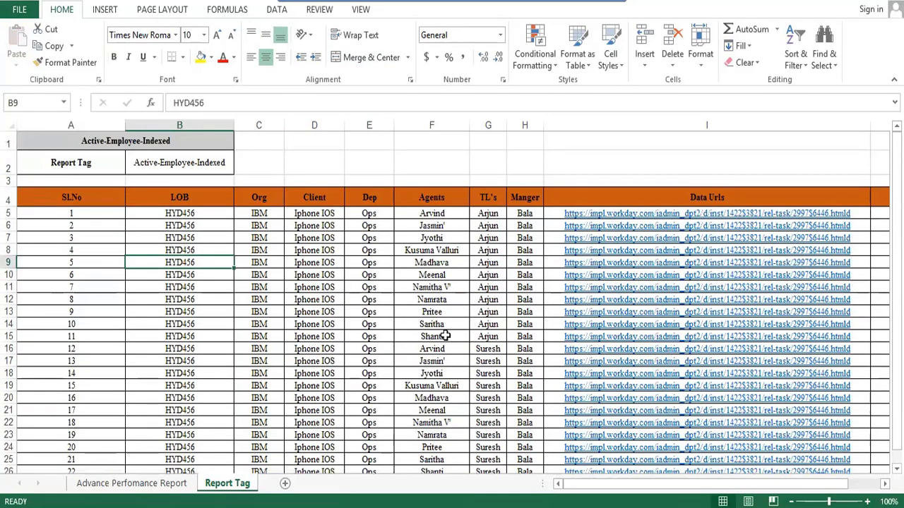
pyautogui.press('Right')
pyautogui.press('Right')
pyautogui.press('Right')
pyautogui.press('Right')
pyautogui.press('Right')
pyautogui.press('Right')
pyautogui.press('Right')
pyautogui.press('Right')
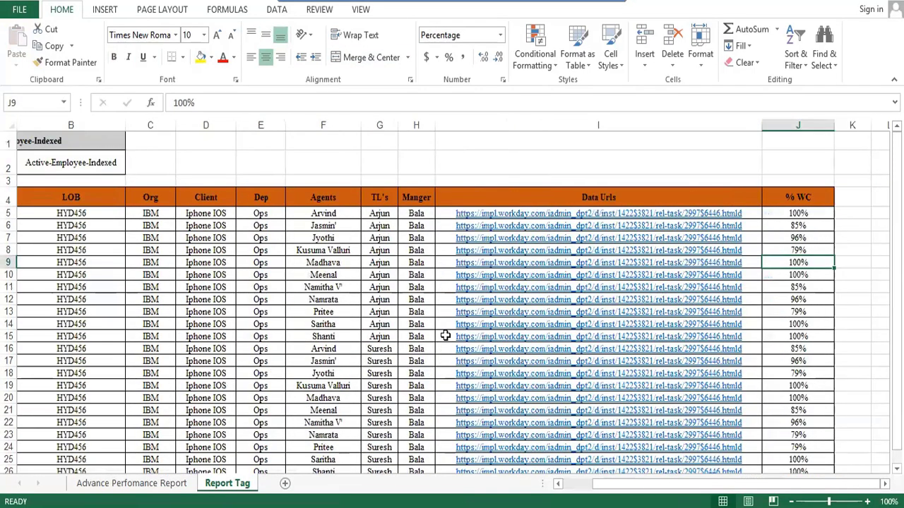
pyautogui.press('Left')
pyautogui.press('Left')
pyautogui.press('Left')
pyautogui.press('Left')
pyautogui.press('Left')
pyautogui.press('Left')
pyautogui.press('Left')
pyautogui.press('Left')
pyautogui.press('Left')
pyautogui.press('Right')
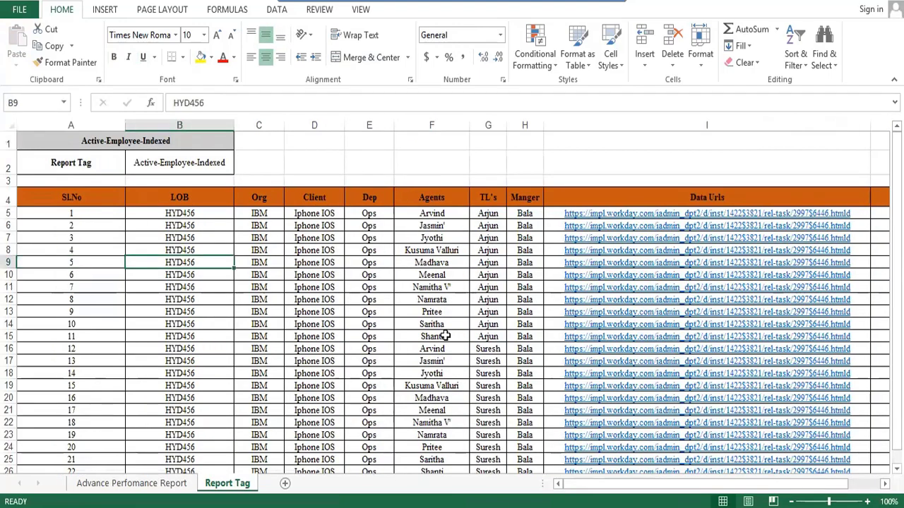
pyautogui.press('Up')
pyautogui.press('Up')
pyautogui.press('Up')
pyautogui.press('Up')
pyautogui.press('Up')
pyautogui.press('Up')
pyautogui.press('Up')
pyautogui.press('Up')
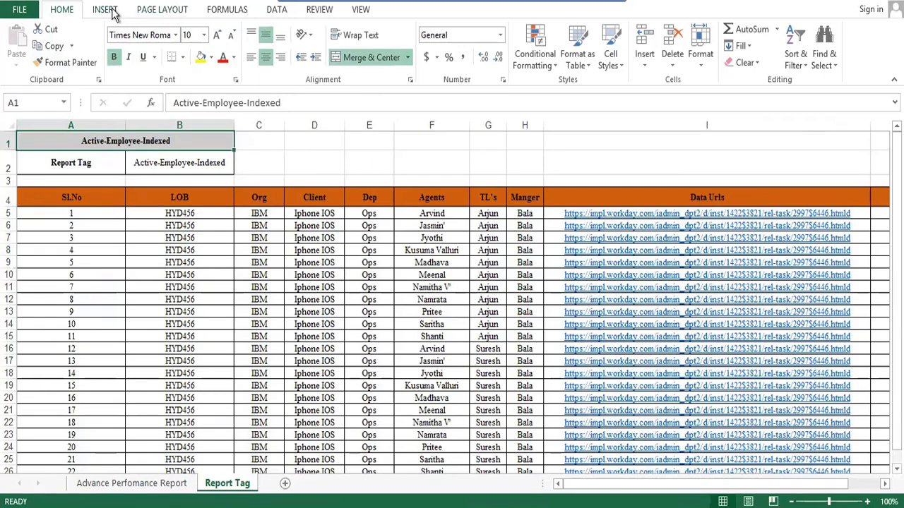
# Step: Create a PivotChart and PivotTable on a new worksheet from the full Report Tag table, headers included
pyautogui.click(100, 234)
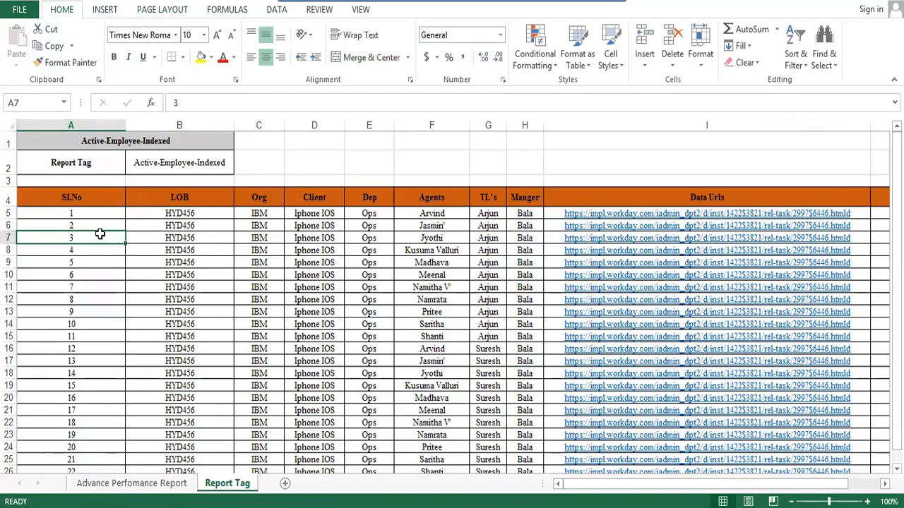
pyautogui.hotkey('ctrl', 'a')
pyautogui.click(106, 11)
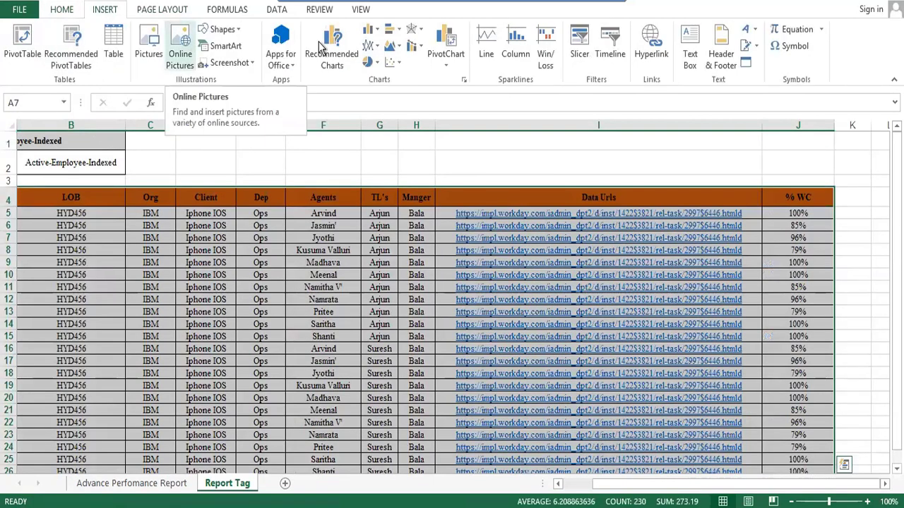
pyautogui.click(449, 67)
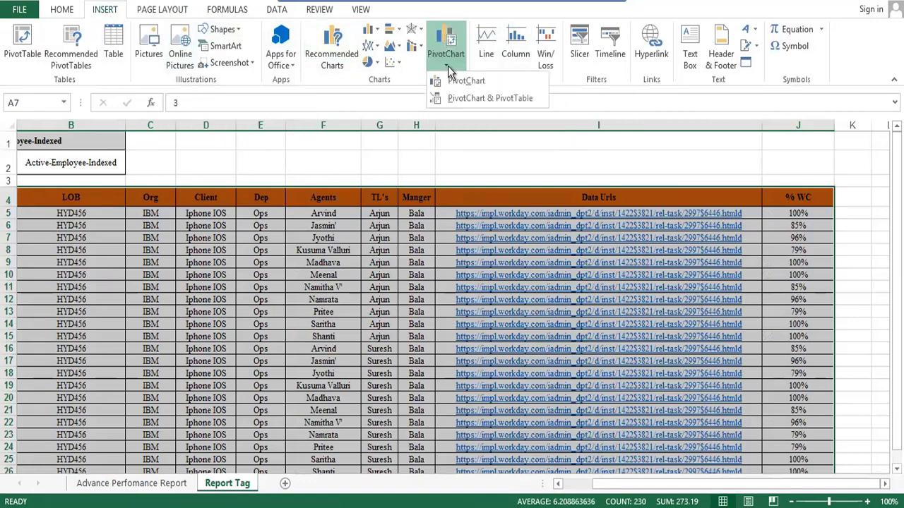
pyautogui.click(492, 103)
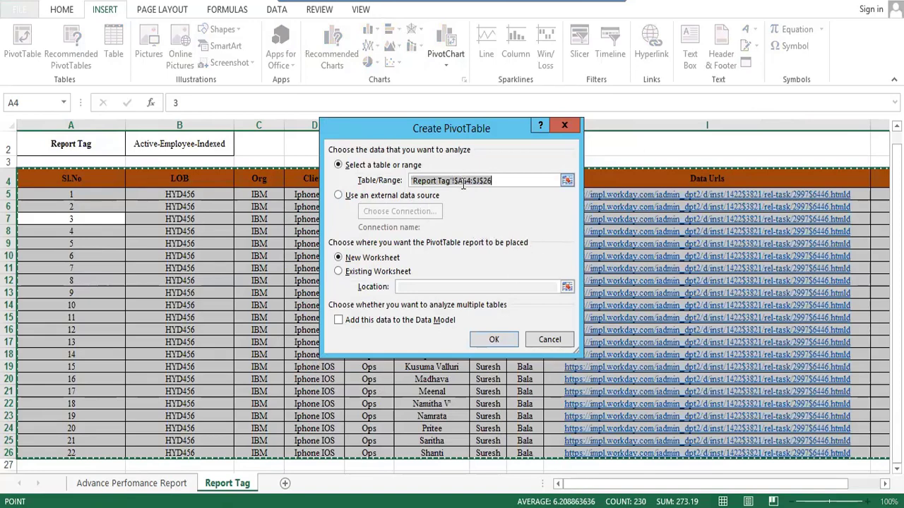
pyautogui.click(494, 340)
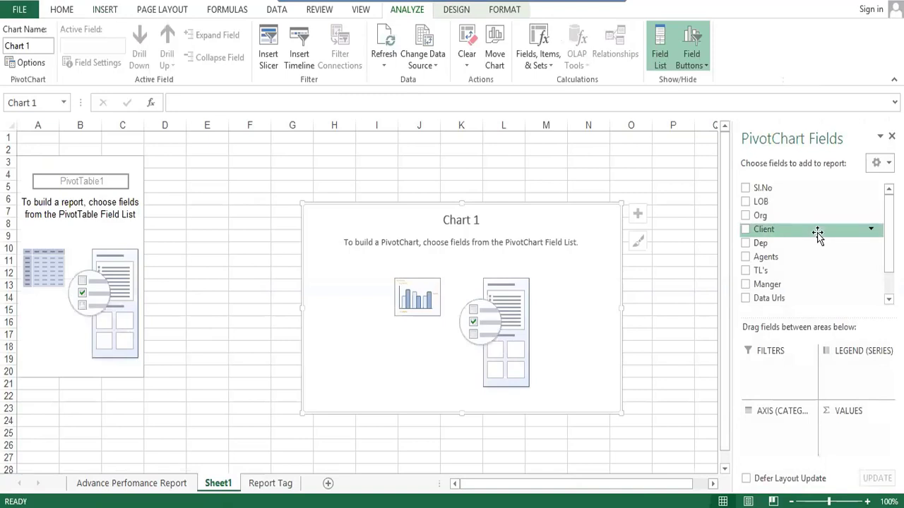
# Step: Lay out the PivotChart with LOB as the filter, Org on the axis and Client in the legend
pyautogui.scroll(-3, 817, 235)
pyautogui.scroll(2, 817, 236)
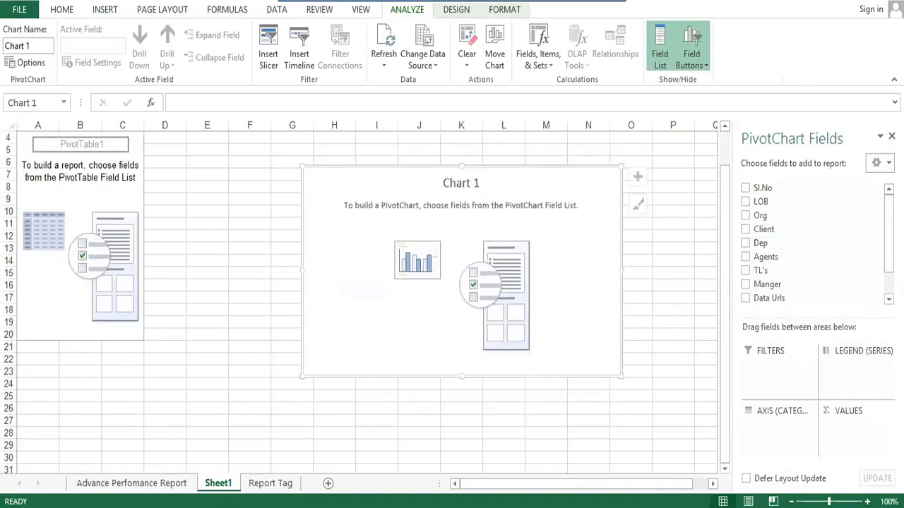
pyautogui.scroll(-1, 818, 240)
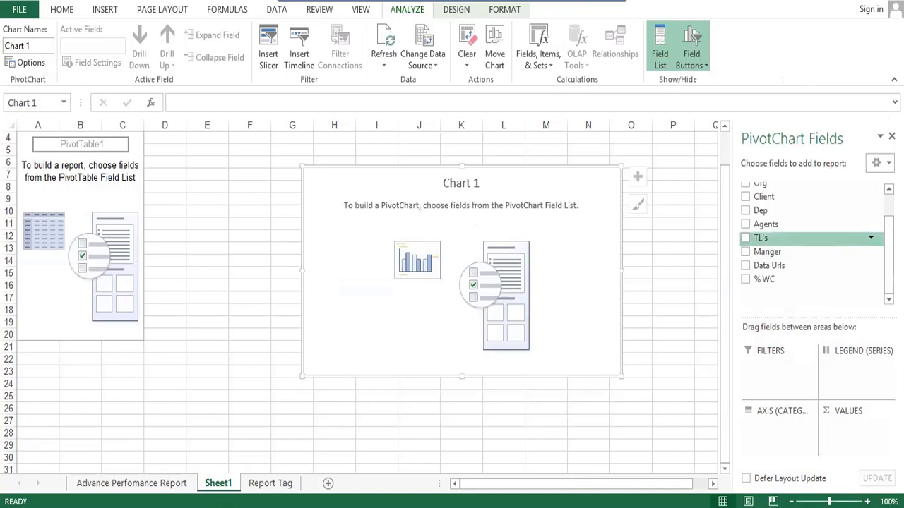
pyautogui.scroll(1, 775, 241)
pyautogui.moveTo(780, 201); pyautogui.dragTo(773, 377)
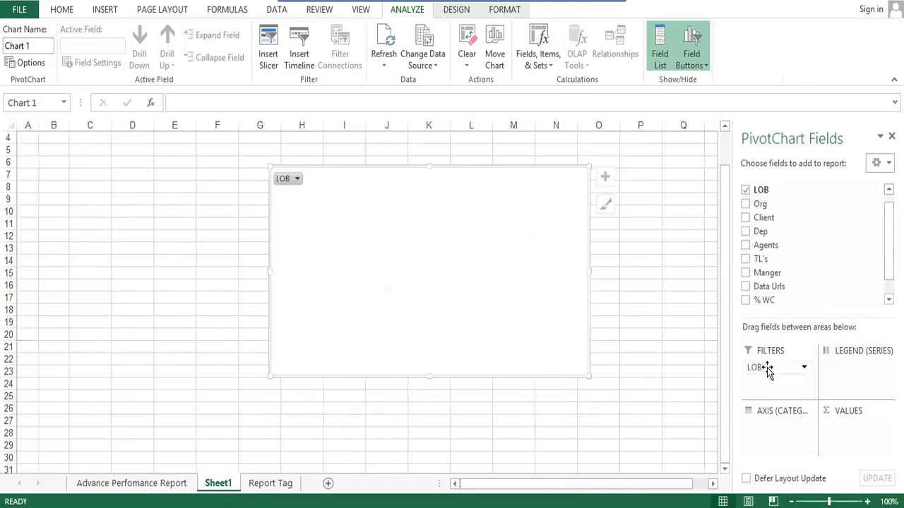
pyautogui.moveTo(762, 203); pyautogui.dragTo(783, 438)
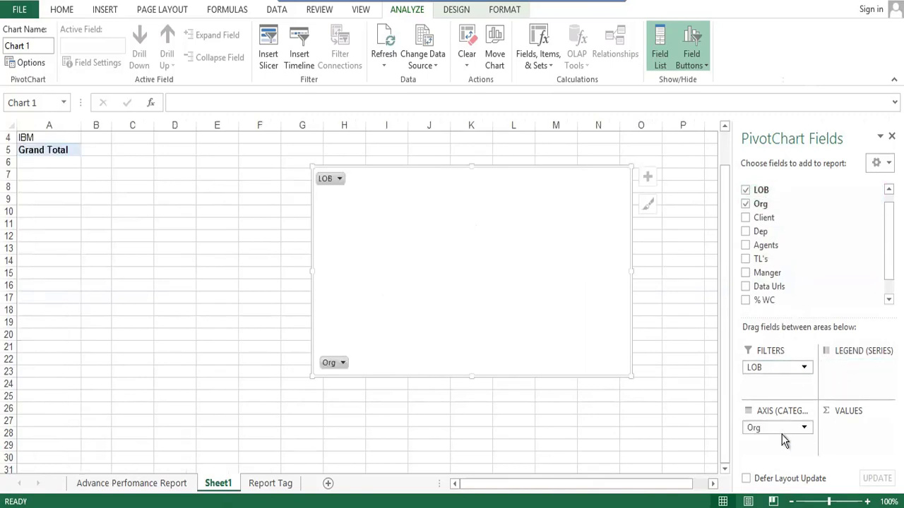
pyautogui.moveTo(773, 221); pyautogui.dragTo(856, 370)
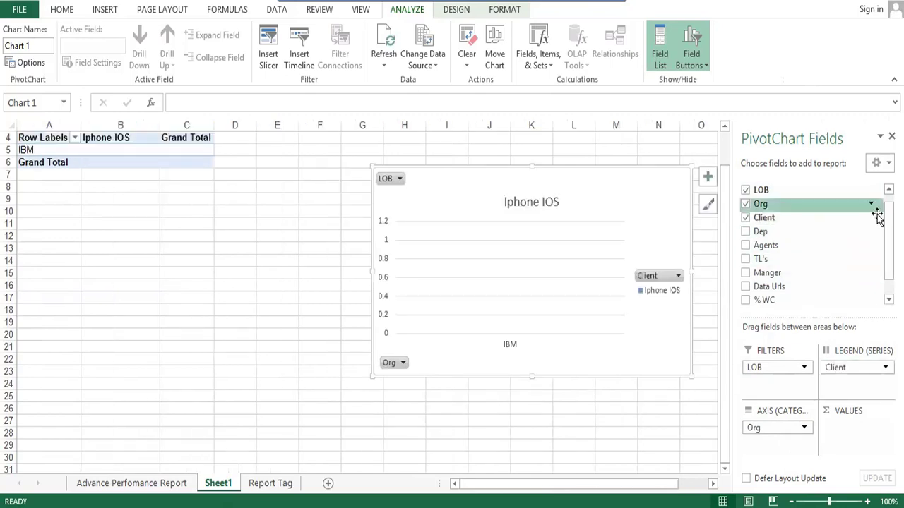
# Step: Add TL's to the PivotChart legend below Client and % WC to the values, and inspect the first bar
pyautogui.moveTo(889, 239)
pyautogui.mouseDown()
pyautogui.moveTo(889, 252)
pyautogui.moveTo(889, 241)
pyautogui.mouseUp()
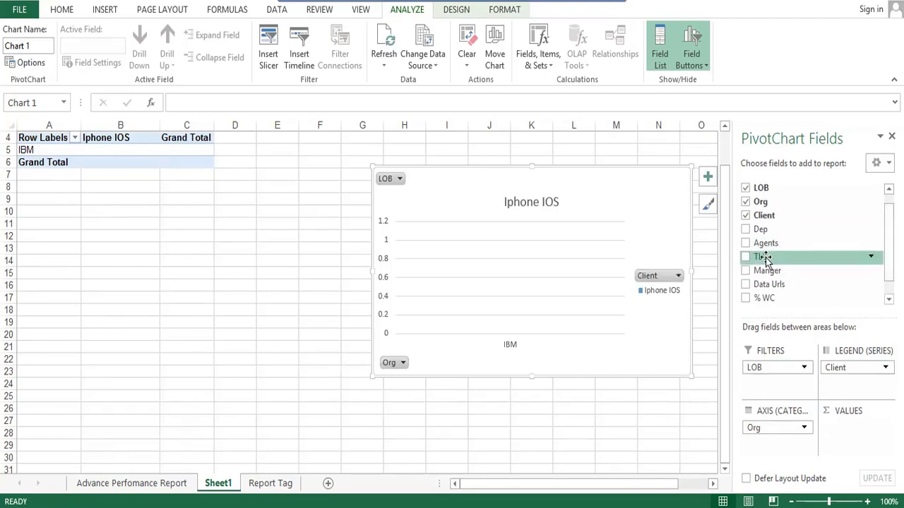
pyautogui.moveTo(766, 257); pyautogui.dragTo(842, 394)
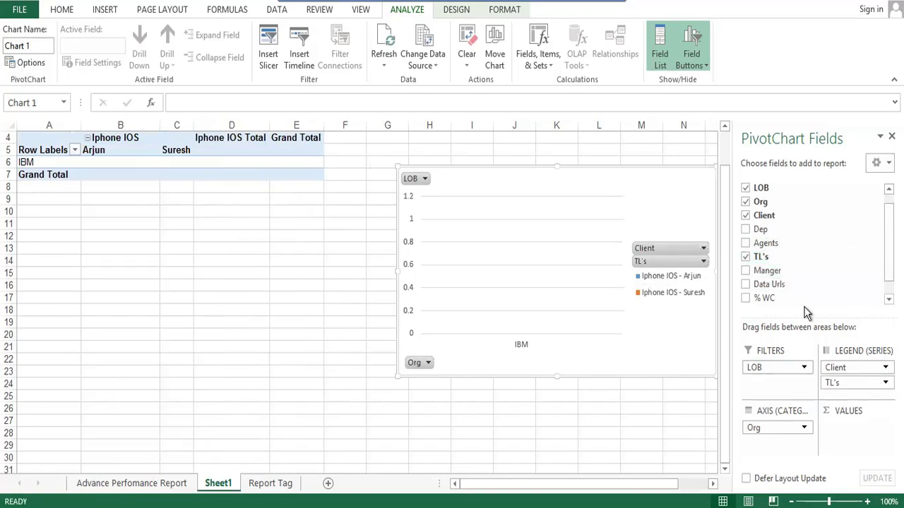
pyautogui.moveTo(763, 297); pyautogui.dragTo(851, 459)
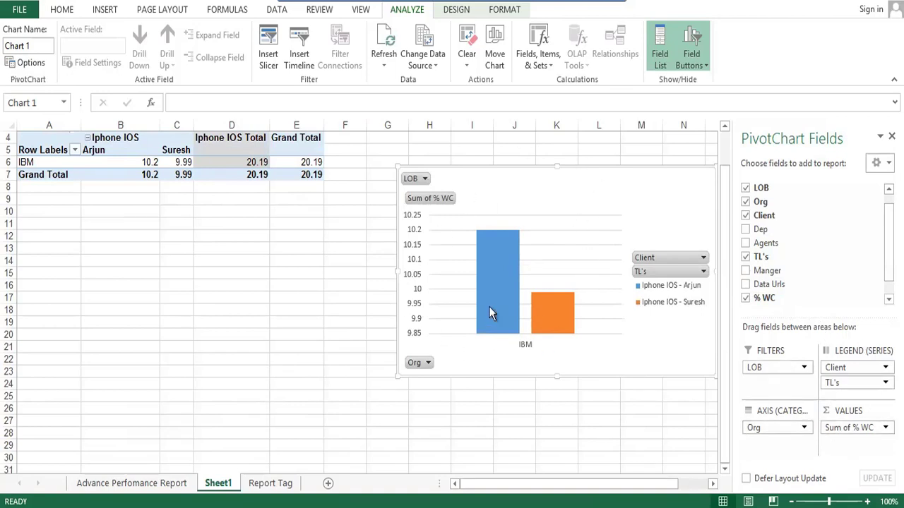
pyautogui.moveTo(513, 279)
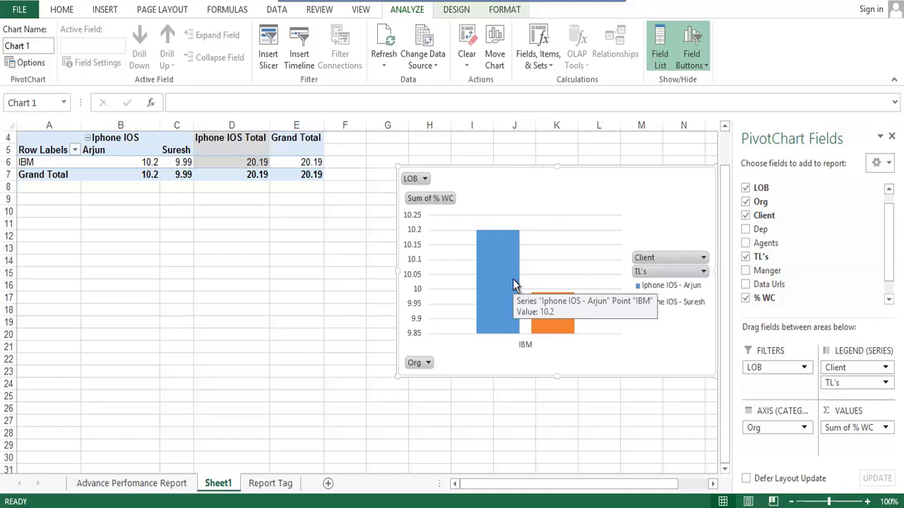
# Step: Rename the new pivot sheet as PTG, and view the Advance Perfomance Report sheet before returning to it
pyautogui.rightClick(217, 483)
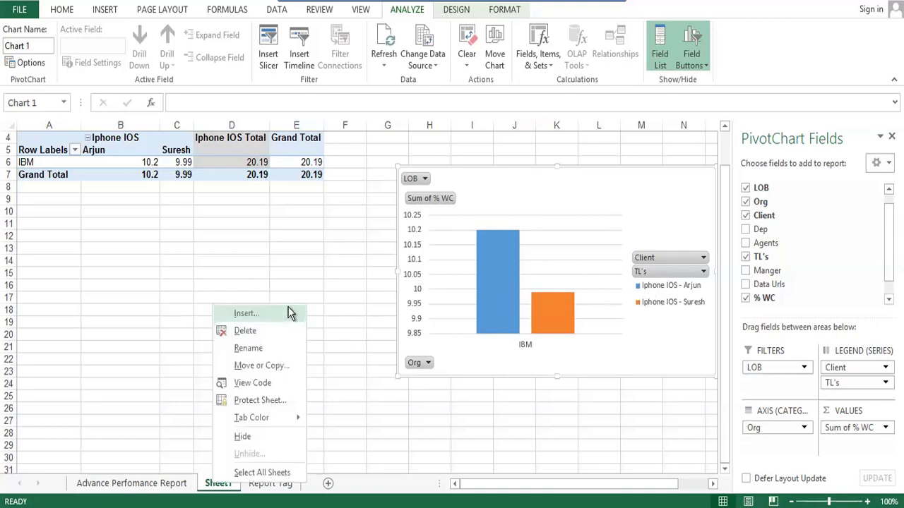
pyautogui.click(249, 348)
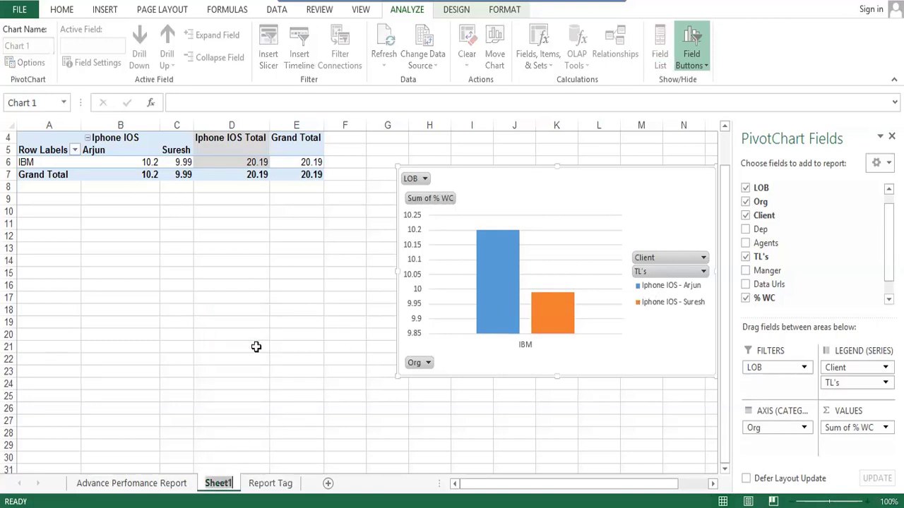
pyautogui.write('PTG')
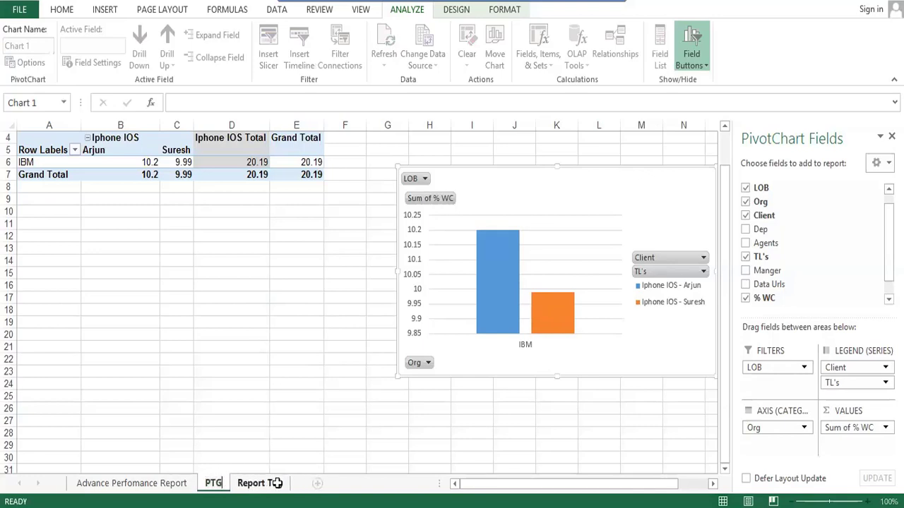
pyautogui.click(137, 486)
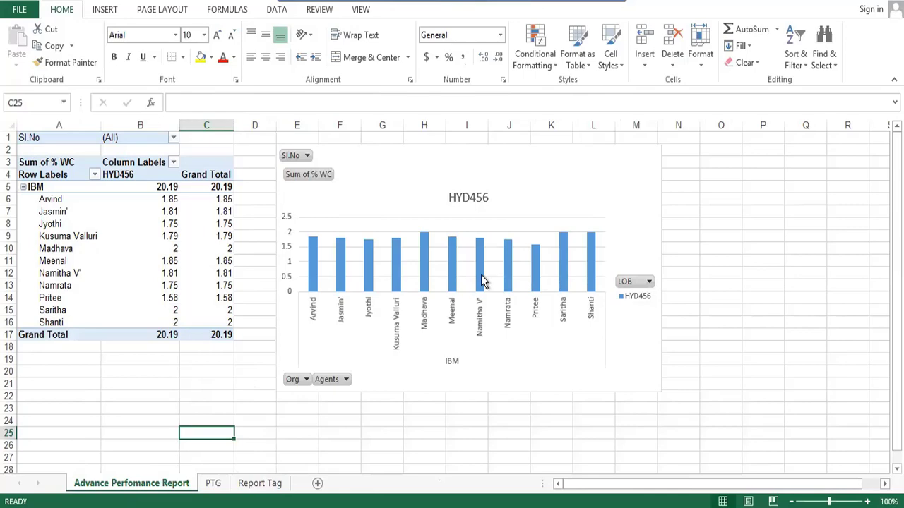
pyautogui.click(214, 484)
# Step: Rename the Report Tag sheet as Data
pyautogui.click(258, 486)
pyautogui.rightClick(258, 486)
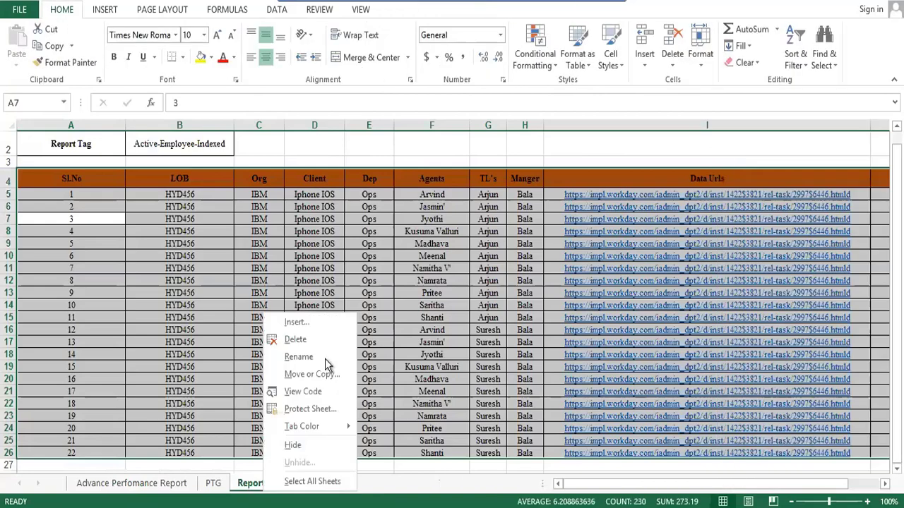
pyautogui.click(309, 356)
pyautogui.write('D')
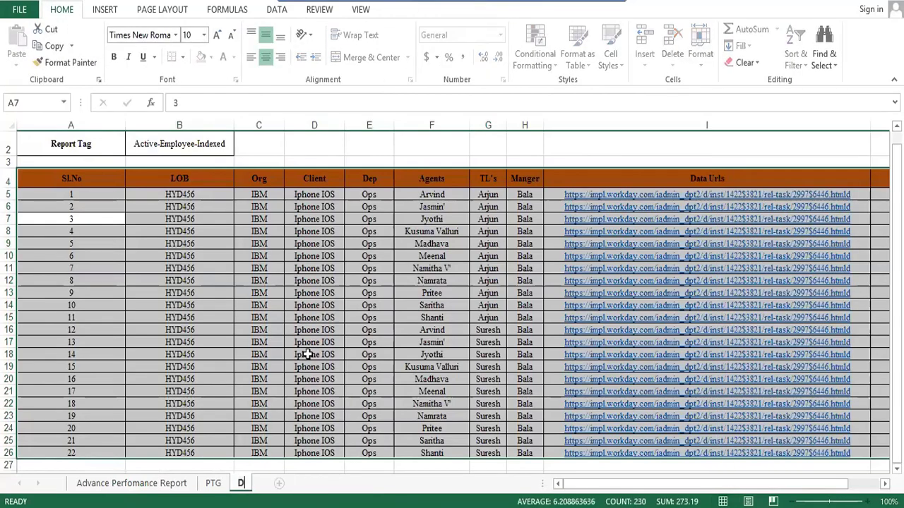
pyautogui.write('ata')
pyautogui.press('Return')
# Step: Examine the Data sheet's table along row 11, from the SI.No column to % WC
pyautogui.click(267, 269)
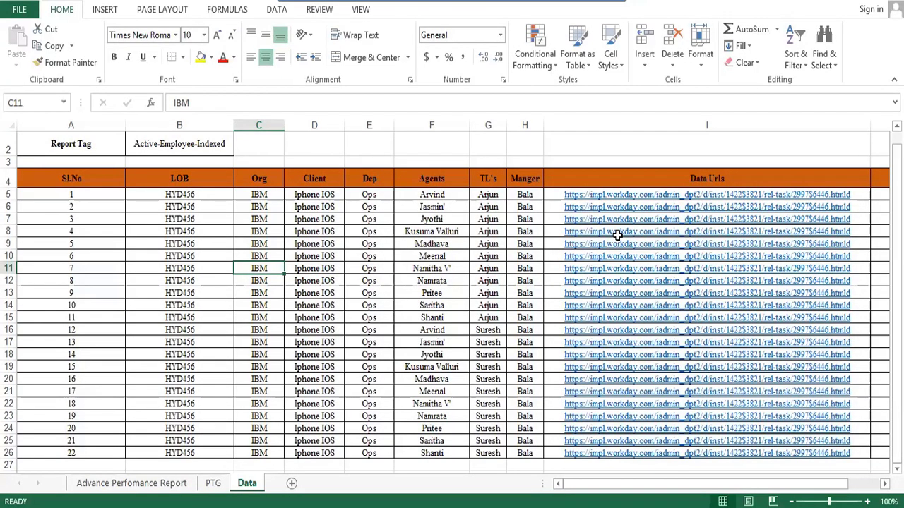
pyautogui.press('Left')
pyautogui.press('Right')
pyautogui.hotkey('ctrl', 'Right')
pyautogui.press('Right')
pyautogui.press('Right')
pyautogui.press('Right')
pyautogui.press('Right')
pyautogui.press('Right')
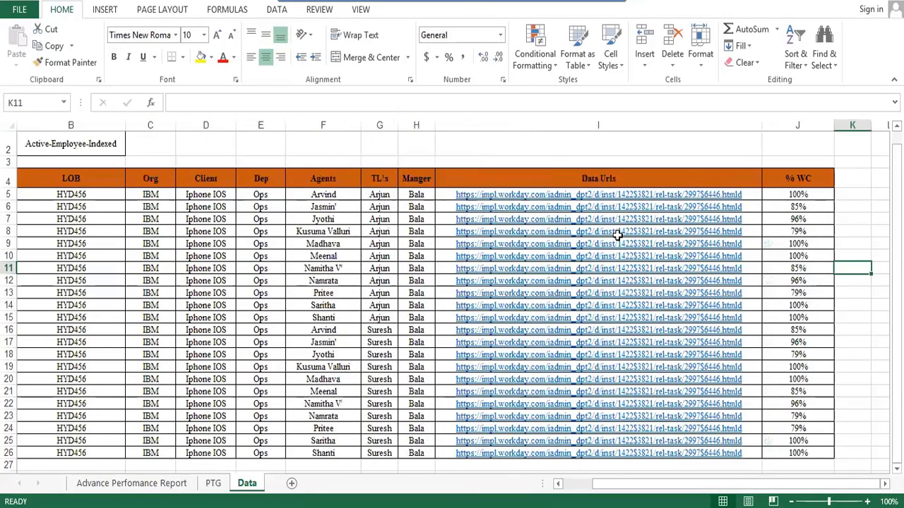
pyautogui.press('Home')
pyautogui.press('Right')
pyautogui.press('Right')
pyautogui.press('Right')
pyautogui.press('Right')
pyautogui.press('Right')
pyautogui.press('Right')
pyautogui.press('Right')
pyautogui.press('Right')
pyautogui.press('Right')
pyautogui.press('Right')
pyautogui.press('Right')
pyautogui.press('Right')
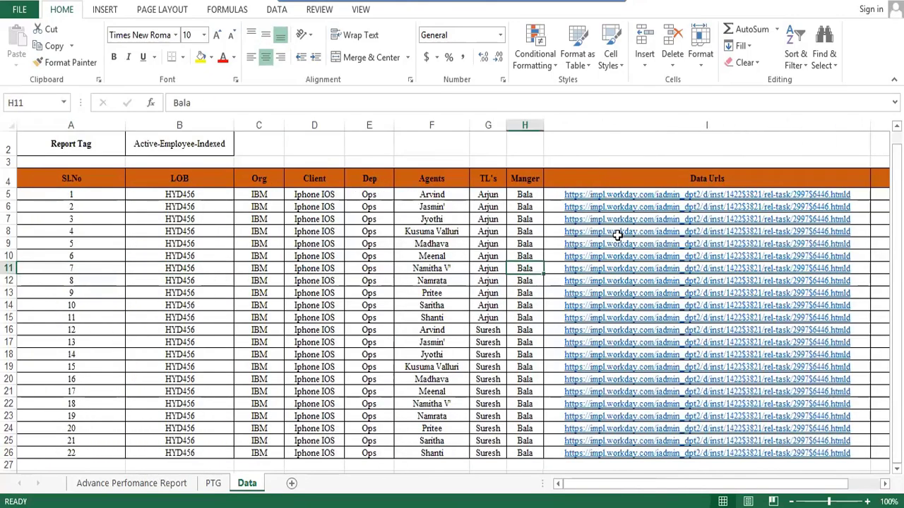
pyautogui.press('Left')
pyautogui.press('Left')
pyautogui.press('Left')
pyautogui.press('Left')
pyautogui.press('Left')
pyautogui.press('Left')
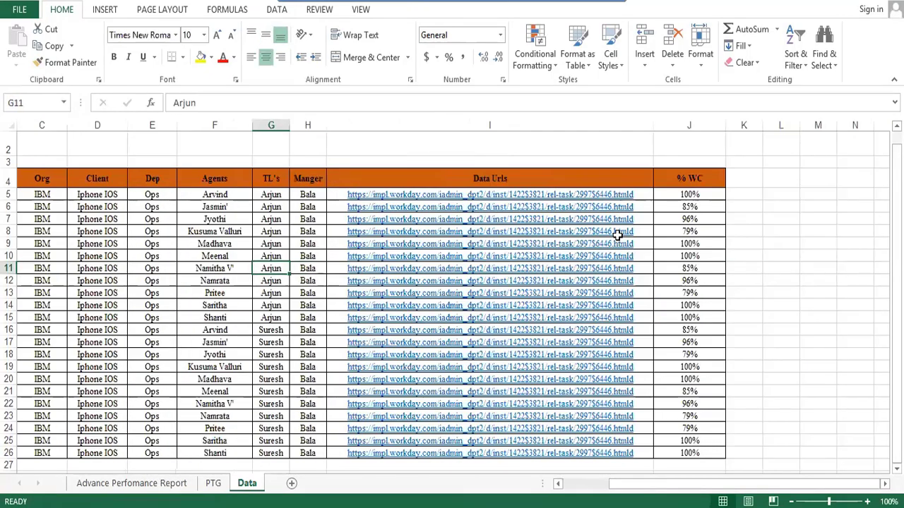
# Step: Try to start a VLOOKUP formula in the Agents header cell F4, entering =v
pyautogui.press('Up')
pyautogui.press('Up')
pyautogui.press('Up')
pyautogui.press('Up')
pyautogui.press('Up')
pyautogui.press('Up')
pyautogui.press('Up')
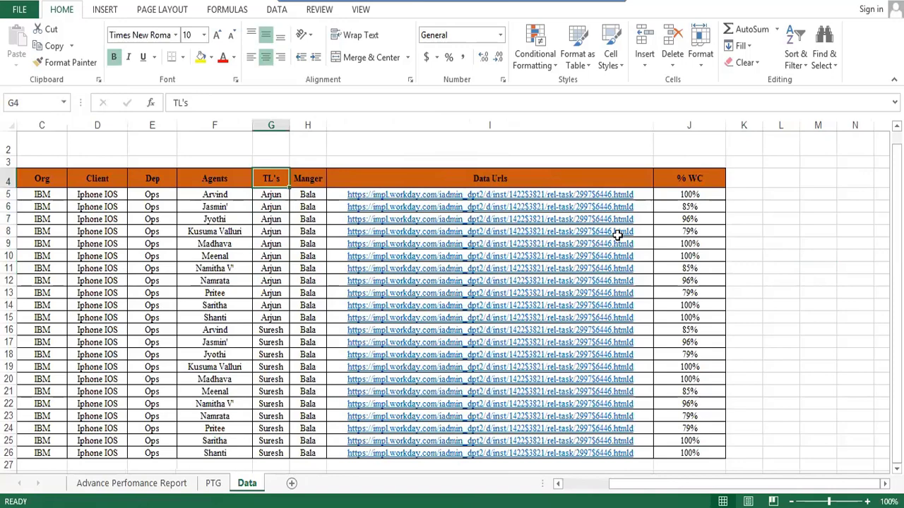
pyautogui.press('Right')
pyautogui.press('Left')
pyautogui.press('Left')
pyautogui.write('=')
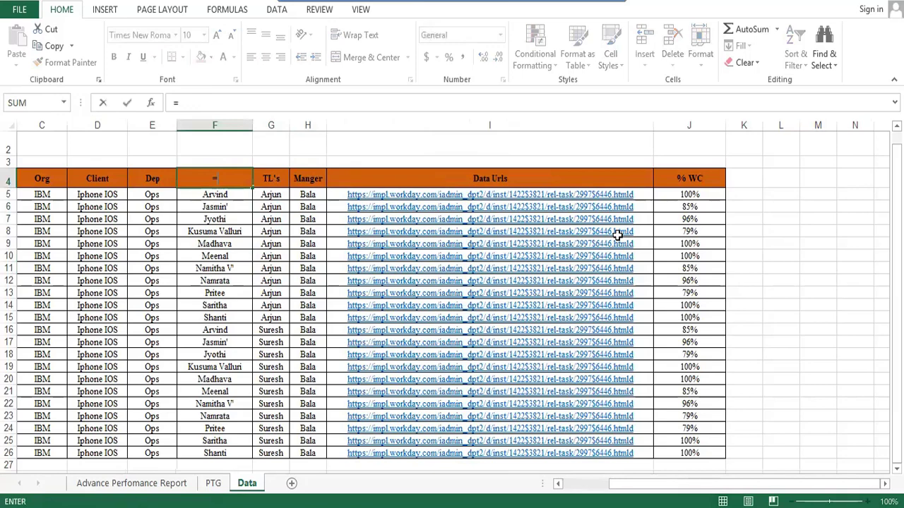
pyautogui.write('v')
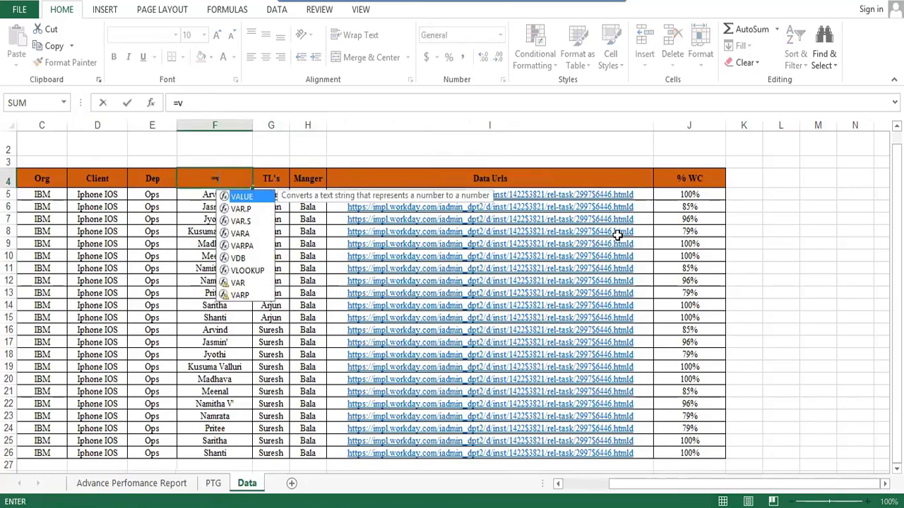
pyautogui.press('Down')
pyautogui.press('Down')
pyautogui.press('Down')
pyautogui.press('Down')
pyautogui.press('Down')
pyautogui.press('Down')
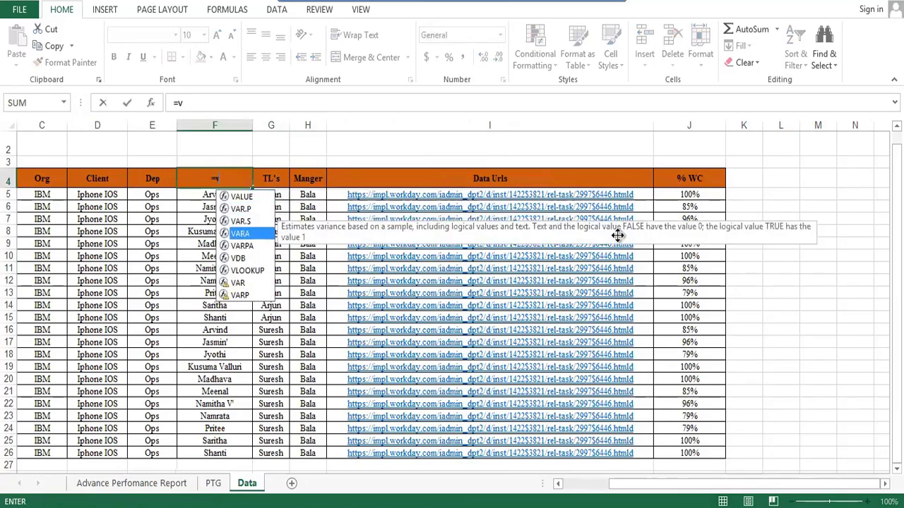
pyautogui.press('Return')
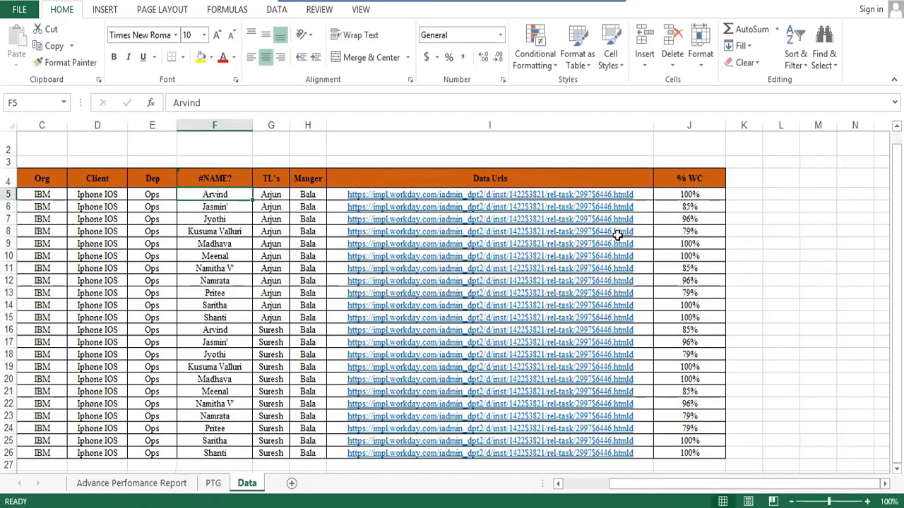
# Step: Select the range F5:J10, covering the first six rows from the agents column to % WC
pyautogui.hotkey('shift', 'Down')
pyautogui.hotkey('shift', 'Down')
pyautogui.hotkey('shift', 'Down')
pyautogui.hotkey('shift', 'Down')
pyautogui.hotkey('shift', 'Down')
pyautogui.hotkey('shift', 'Right')
pyautogui.hotkey('shift', 'Right')
pyautogui.hotkey('shift', 'Right')
pyautogui.hotkey('shift', 'Right')
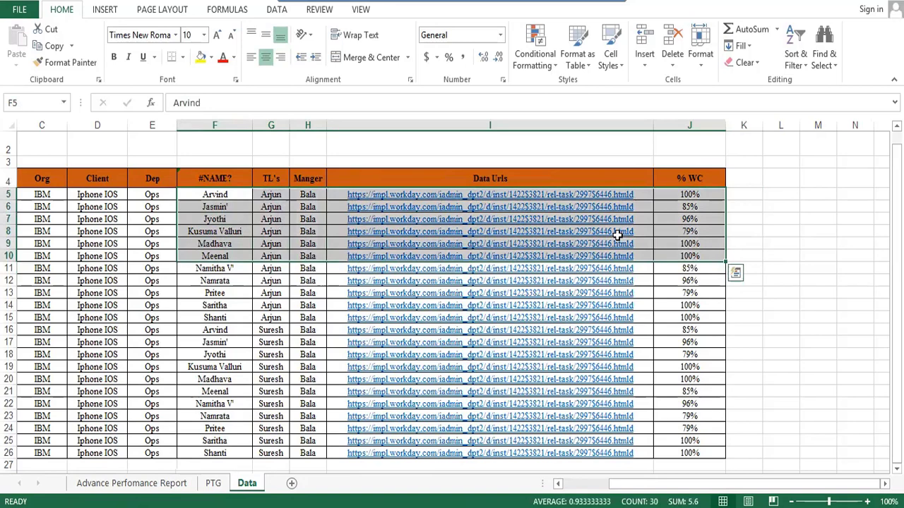
# Step: Undo the formula entry in header cell F4 and select cell F10
pyautogui.click(221, 181)
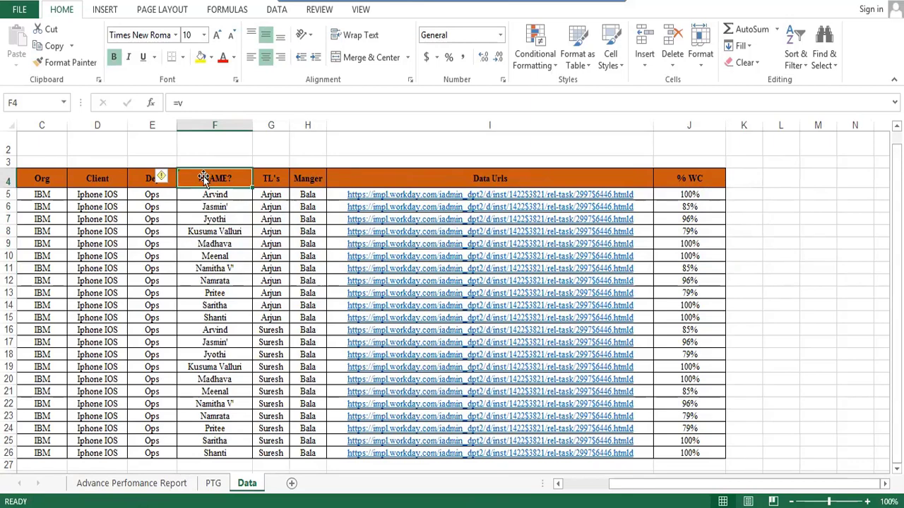
pyautogui.click(267, 259)
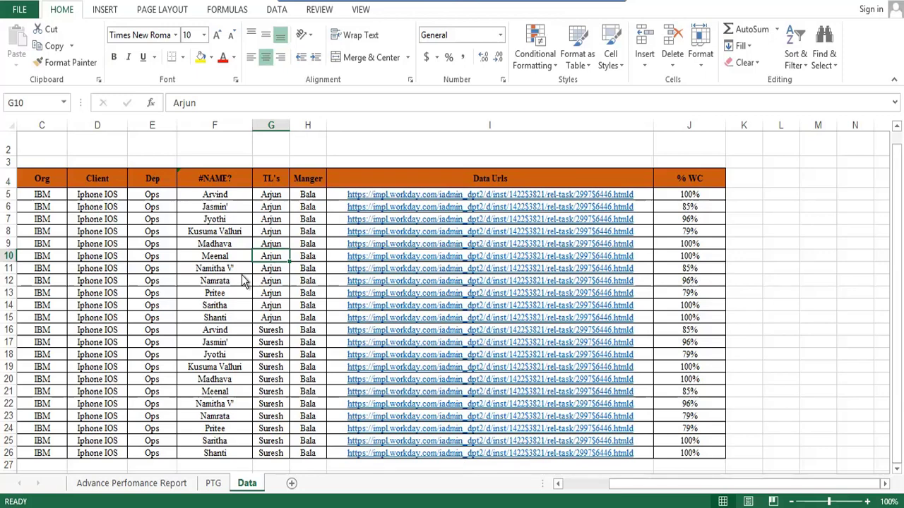
pyautogui.hotkey('ctrl', 'Up')
pyautogui.press('Left')
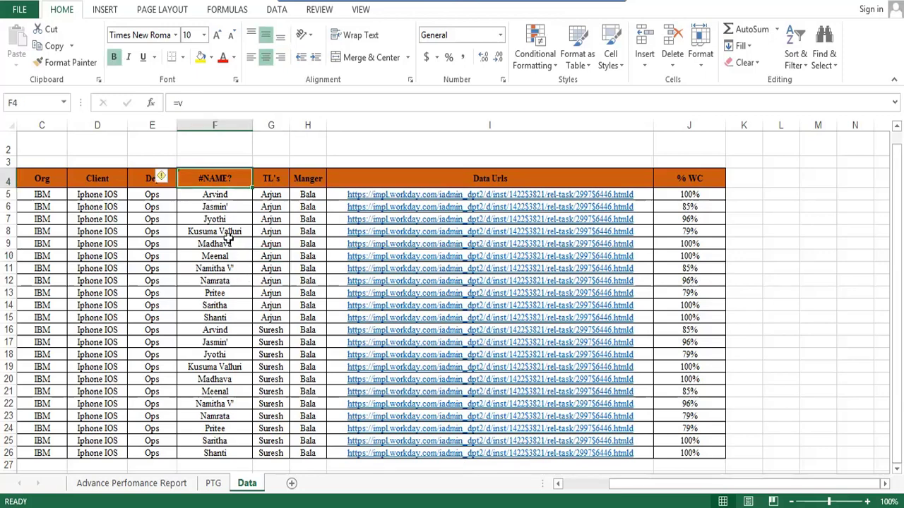
pyautogui.hotkey('ctrl', 'z')
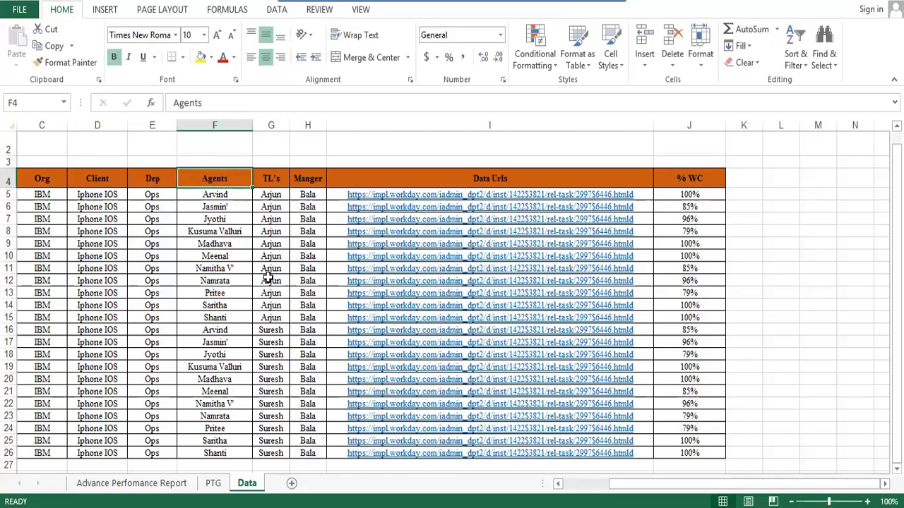
pyautogui.click(221, 256)
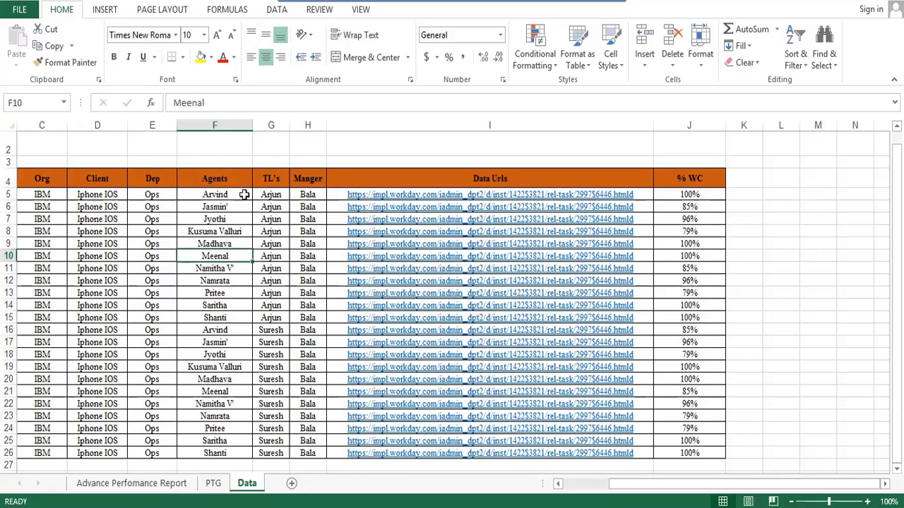
pyautogui.hotkey('ctrl', 'Up')
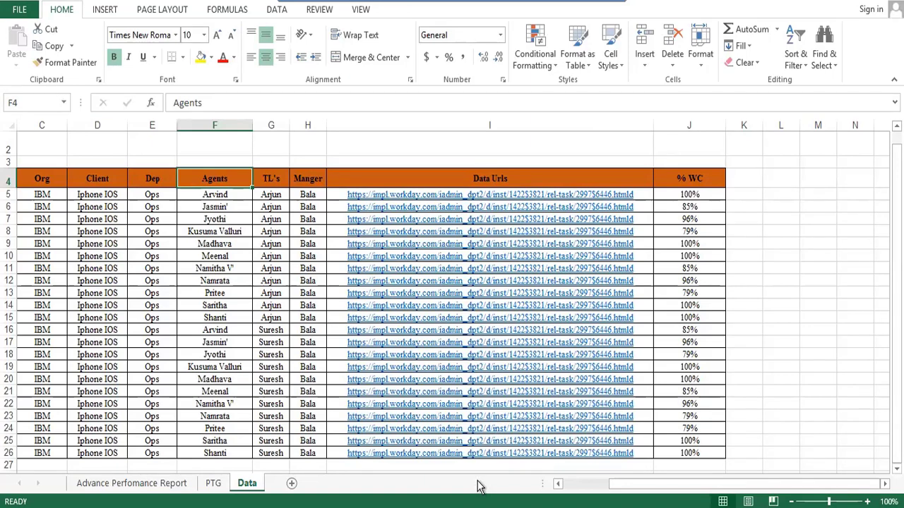
pyautogui.click(760, 172)
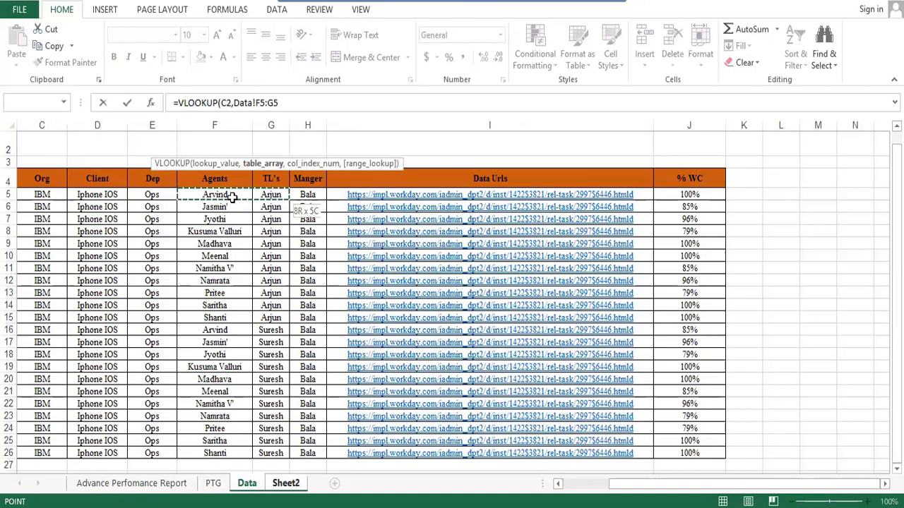
# Step: Extend the VLOOKUP formula's table array to Data!F5:J15, from the Agents column to % WC
pyautogui.moveTo(308, 195); pyautogui.dragTo(690, 195)
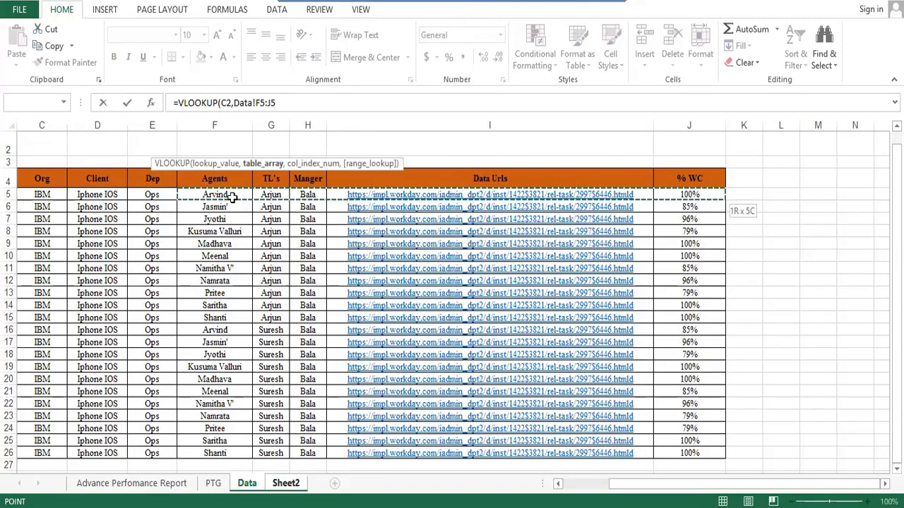
pyautogui.hotkey('shift', 'Down')
pyautogui.hotkey('shift', 'Down')
pyautogui.hotkey('shift', 'Down')
pyautogui.hotkey('shift', 'Down')
pyautogui.hotkey('shift', 'Down')
pyautogui.hotkey('shift', 'Down')
pyautogui.hotkey('shift', 'Down')
pyautogui.hotkey('shift', 'Down')
pyautogui.hotkey('shift', 'Down')
pyautogui.hotkey('shift', 'Down')
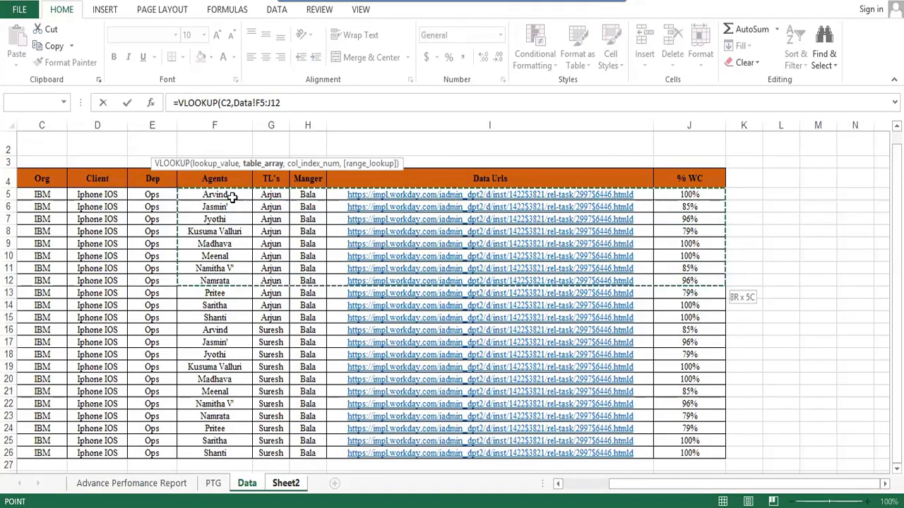
pyautogui.hotkey('shift', 'Down')
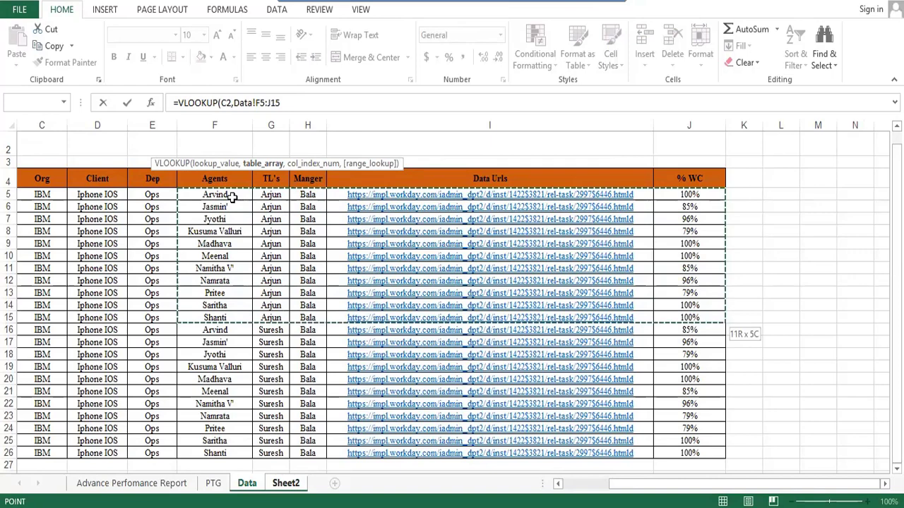
# Step: Complete the VLOOKUP formula with column index 5 and range lookup 0, and enter it in Sheet2
pyautogui.write(',5')
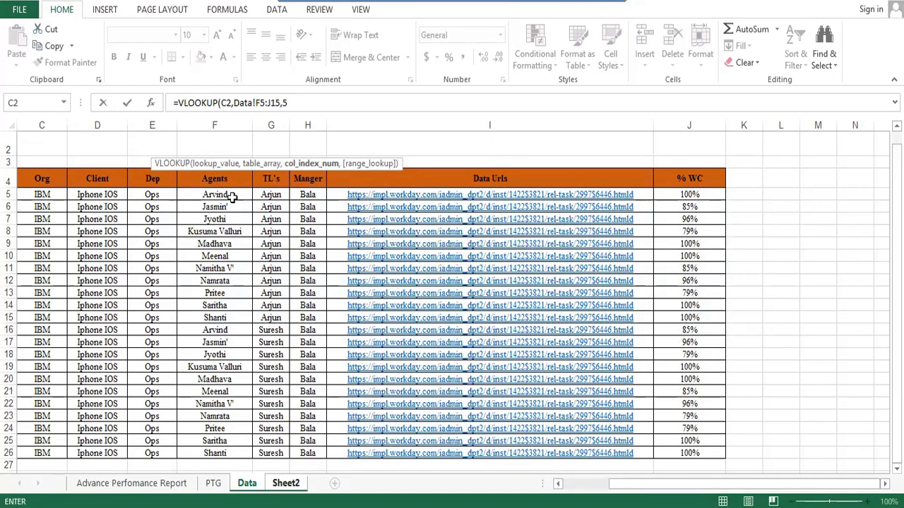
pyautogui.write(',0')
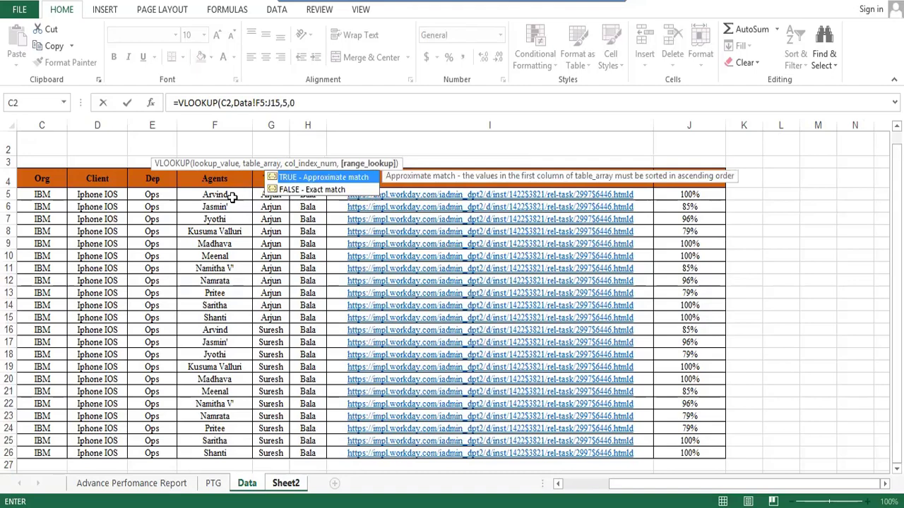
pyautogui.write(')')
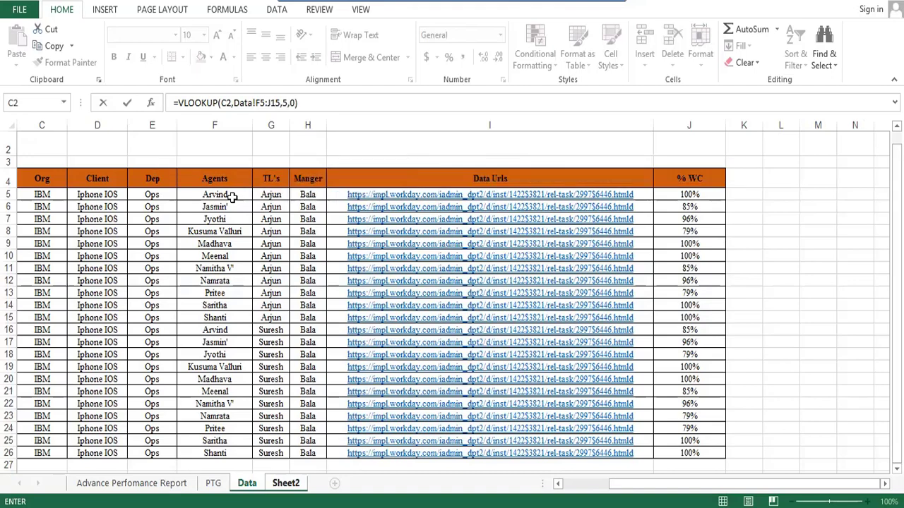
pyautogui.press('Return')
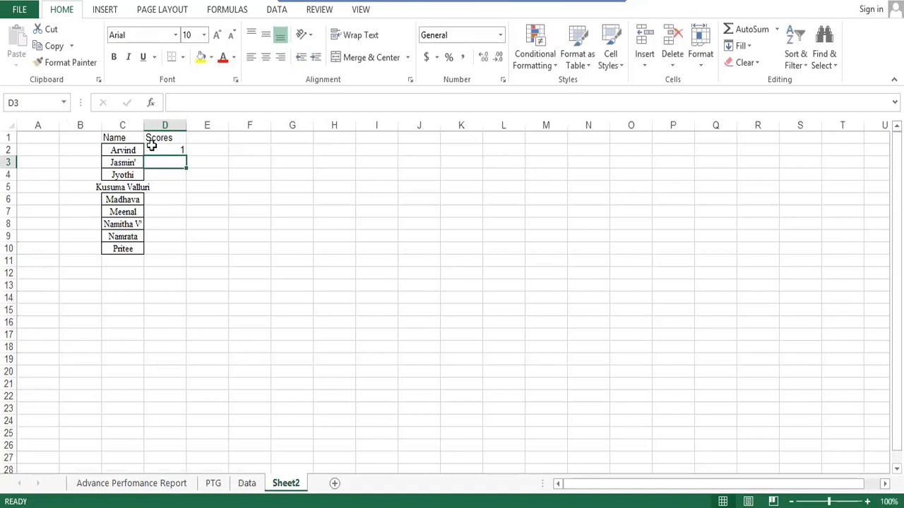
# Step: Fill the VLOOKUP formula from D2 down through D10 in the Scores column
pyautogui.click(151, 145)
pyautogui.hotkey('shift', 'Down')
pyautogui.hotkey('shift', 'Down')
pyautogui.hotkey('shift', 'Down')
pyautogui.hotkey('shift', 'Down')
pyautogui.hotkey('shift', 'Down')
pyautogui.hotkey('shift', 'Down')
pyautogui.hotkey('shift', 'Down')
pyautogui.hotkey('shift', 'Down')
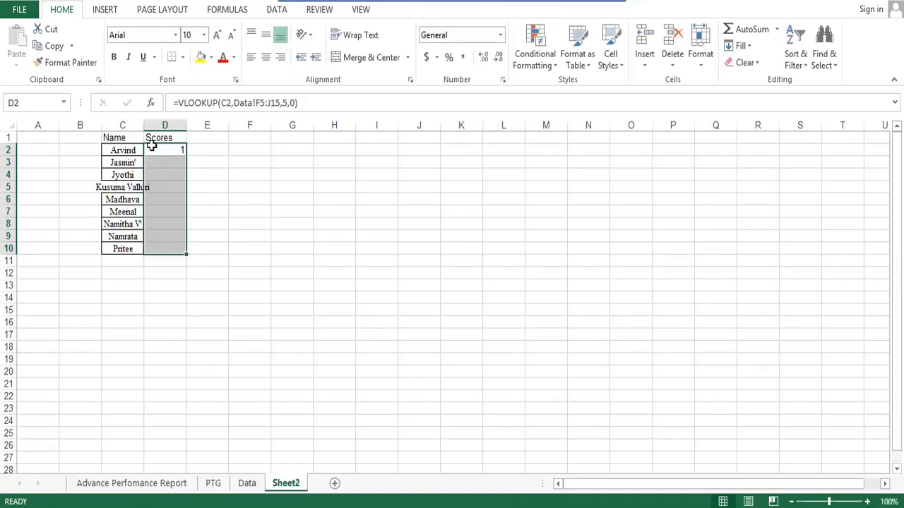
pyautogui.hotkey('ctrl', 'd')
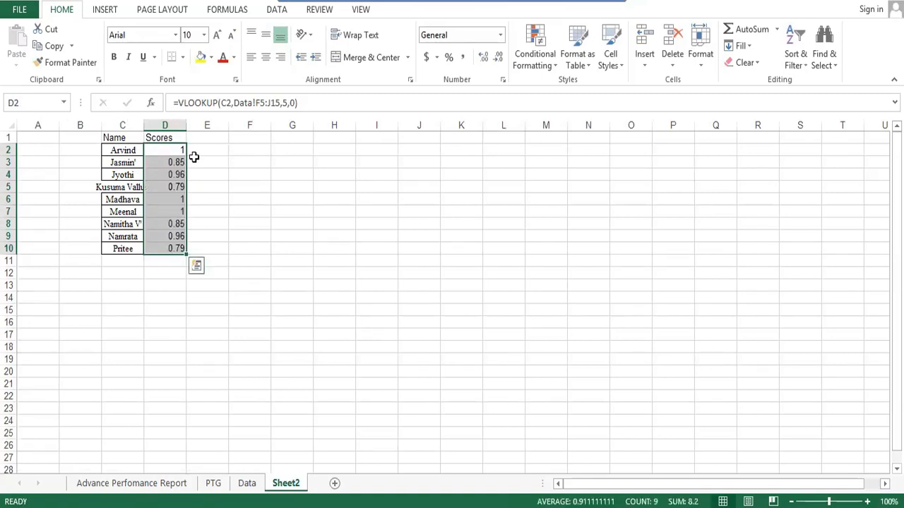
pyautogui.click(224, 159)
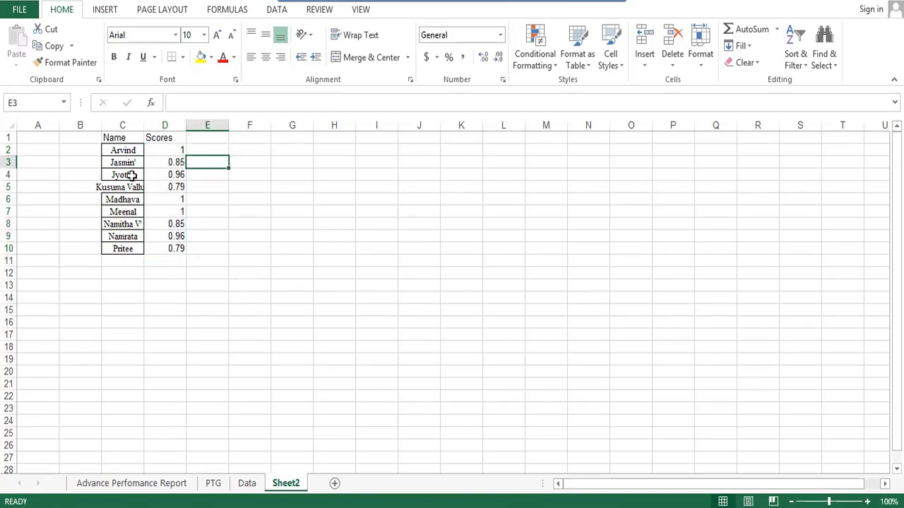
# Step: Enter the formula =D2*100 in cell E2 to convert the first score to a percentage figure
pyautogui.click(122, 152)
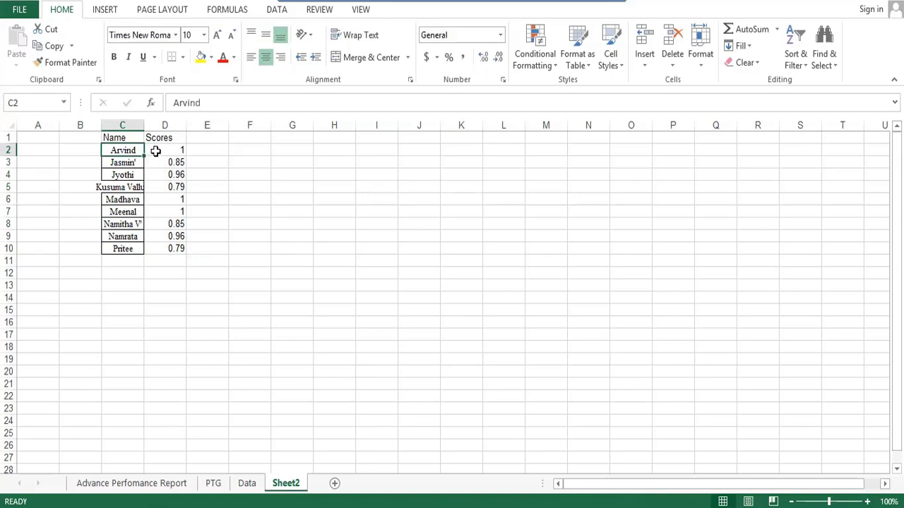
pyautogui.click(155, 151)
pyautogui.click(193, 150)
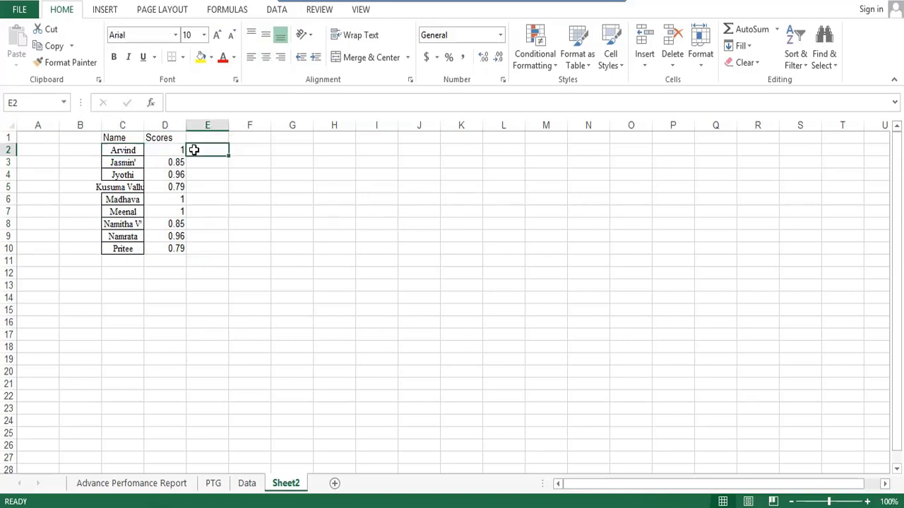
pyautogui.write('=')
pyautogui.press('Left')
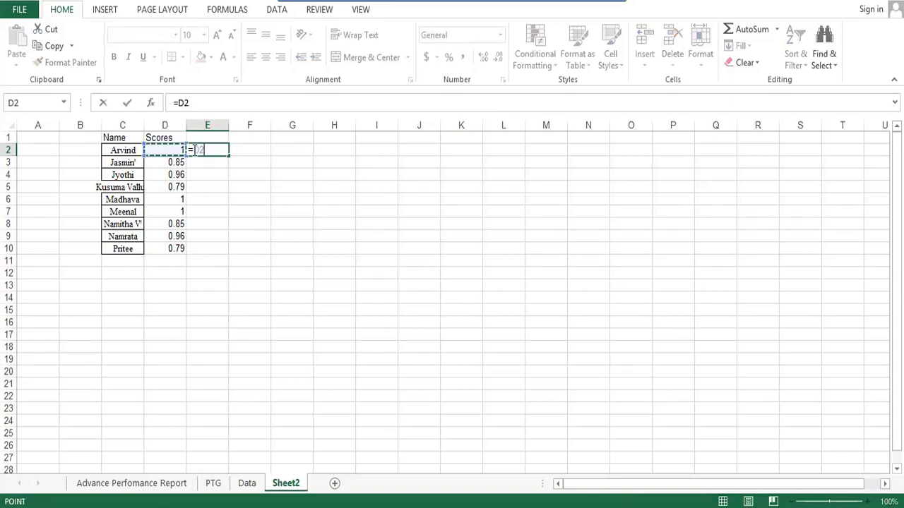
pyautogui.write('&')
pyautogui.press('BackSpace')
pyautogui.write('*100')
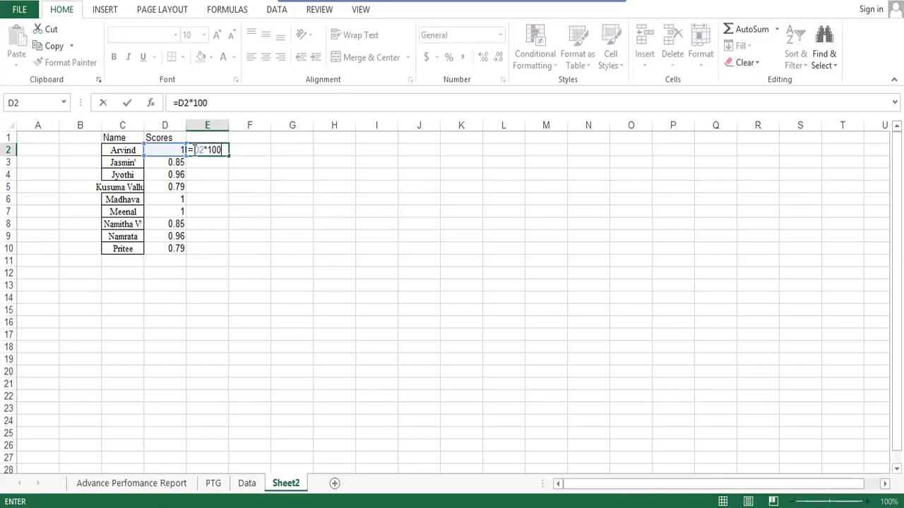
pyautogui.press('Return')
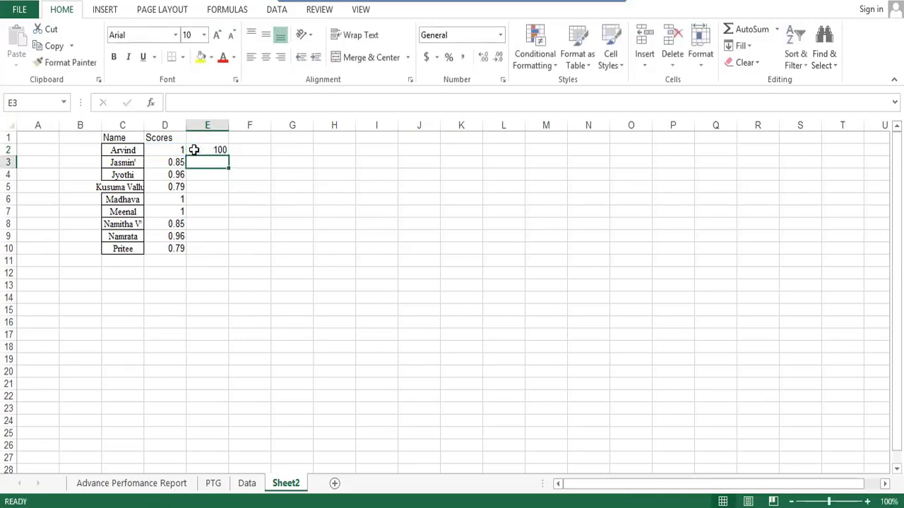
# Step: Fill the multiplication formula from E2 down through E10
pyautogui.click(194, 149)
pyautogui.hotkey('shift', 'Down')
pyautogui.hotkey('shift', 'Down')
pyautogui.hotkey('shift', 'Down')
pyautogui.hotkey('shift', 'Down')
pyautogui.hotkey('shift', 'Down')
pyautogui.hotkey('shift', 'Down')
pyautogui.hotkey('shift', 'Down')
pyautogui.hotkey('shift', 'Down')
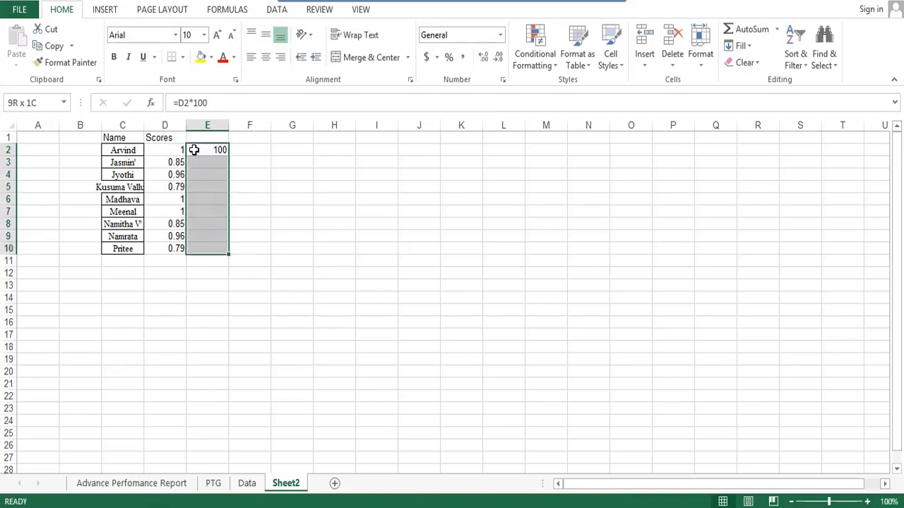
pyautogui.hotkey('ctrl', 'd')
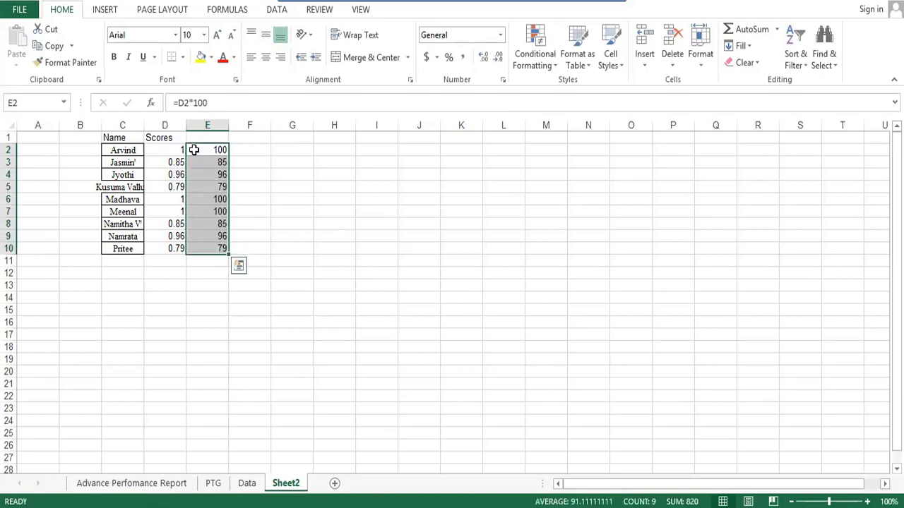
pyautogui.click(260, 209)
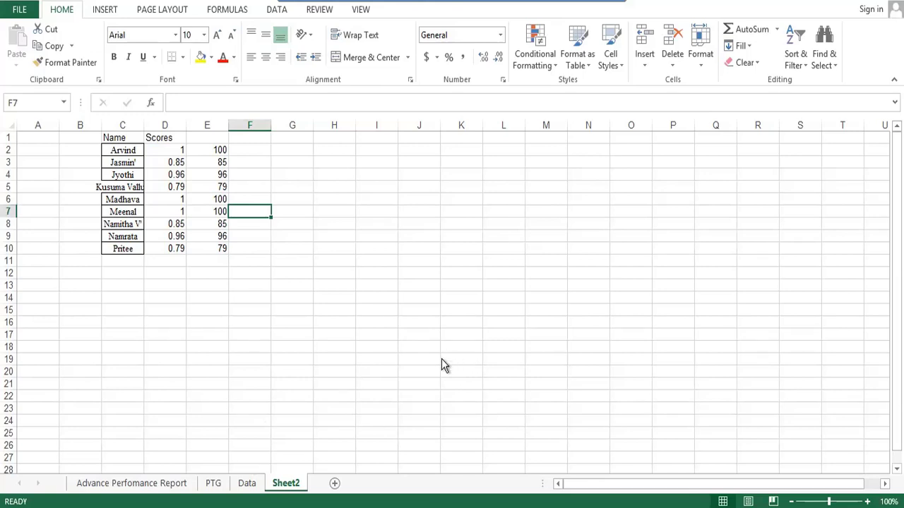
# Step: Autofit the Name column's width on Sheet2 and apply all borders to the range C1:E10
pyautogui.click(246, 483)
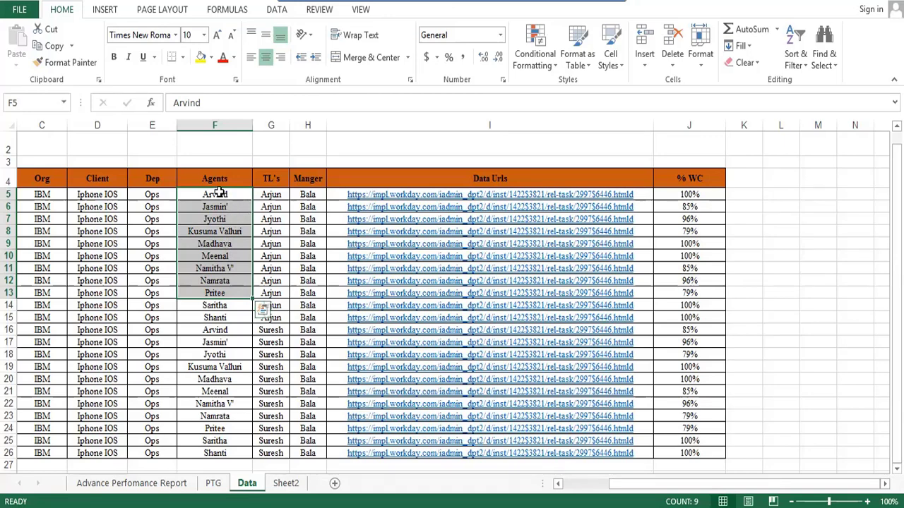
pyautogui.click(285, 483)
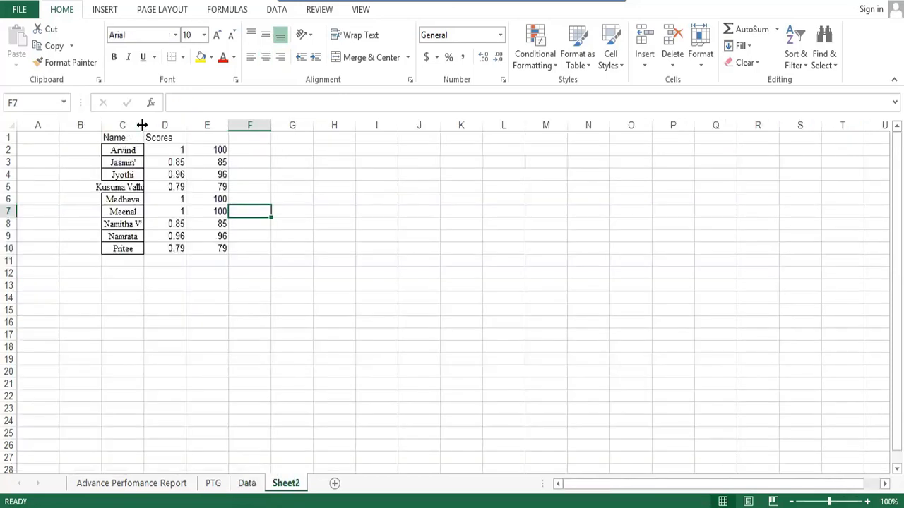
pyautogui.doubleClick(142, 125)
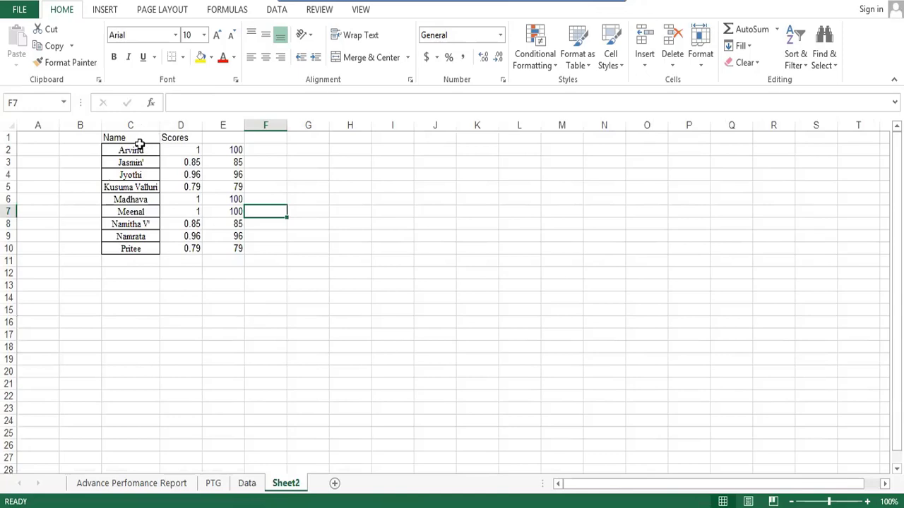
pyautogui.moveTo(137, 139)
pyautogui.mouseDown()
pyautogui.moveTo(212, 155)
pyautogui.moveTo(264, 245)
pyautogui.moveTo(242, 260)
pyautogui.moveTo(240, 252)
pyautogui.mouseUp()
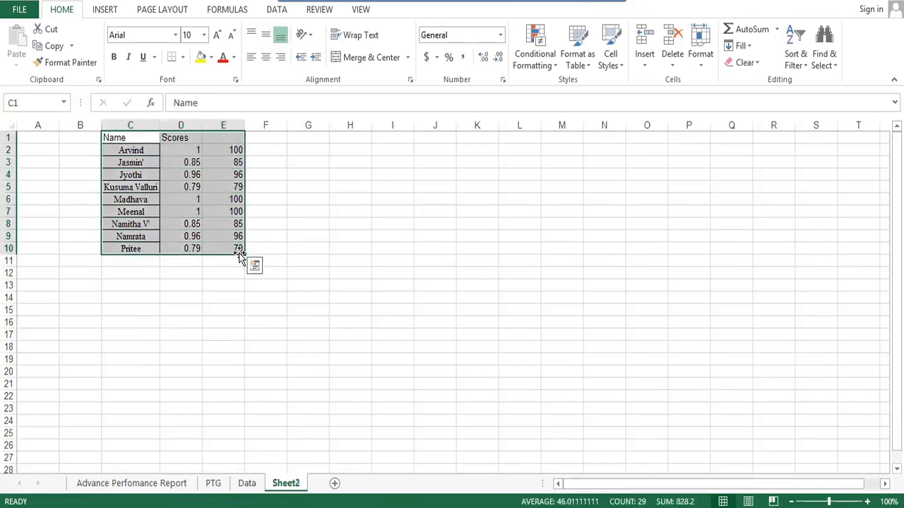
pyautogui.click(182, 58)
pyautogui.click(210, 182)
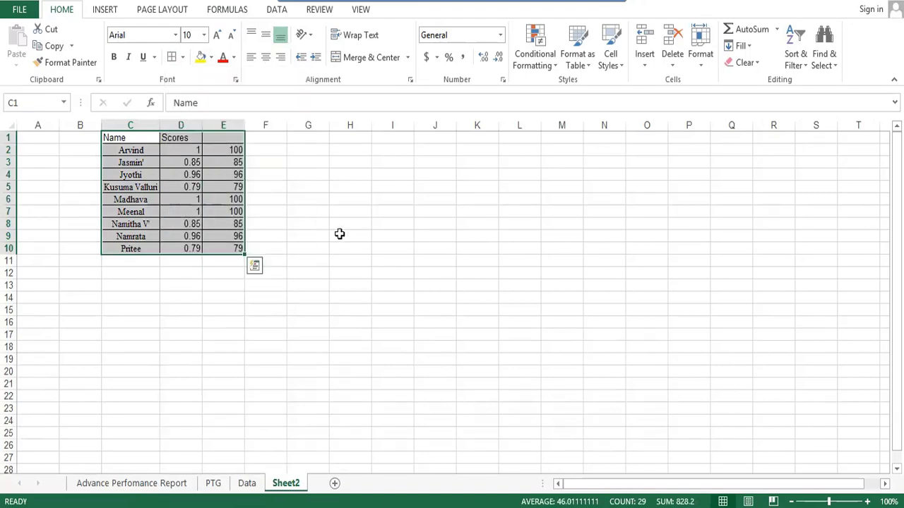
# Step: Try to insert the VLOOKUP function in the Agents header cell F4 of the Data sheet, starting with =V
pyautogui.click(246, 484)
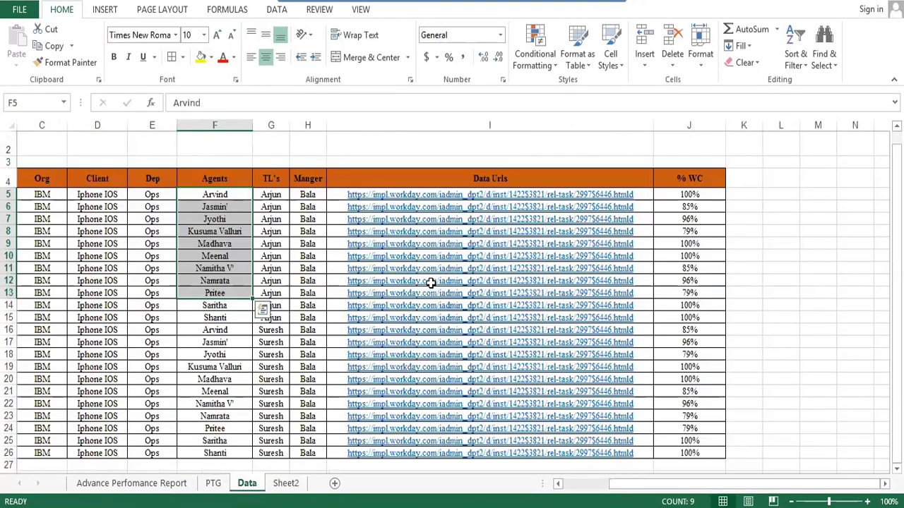
pyautogui.click(206, 180)
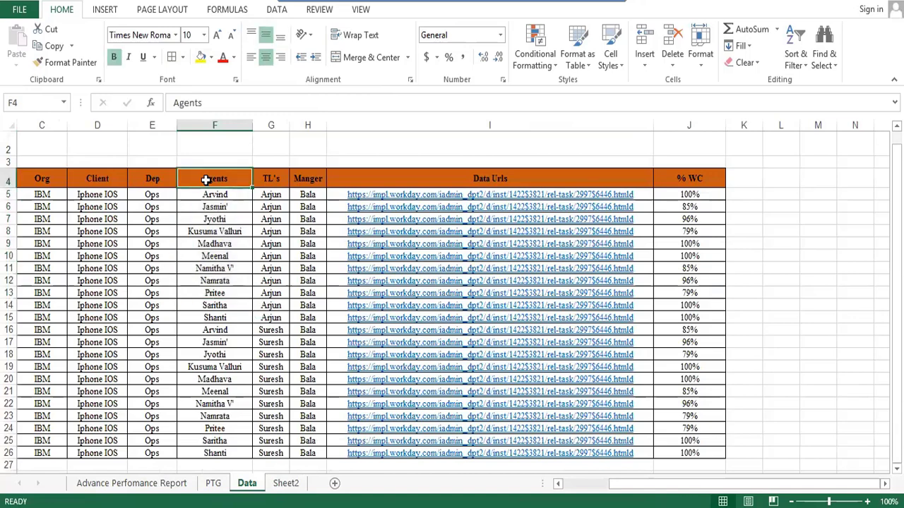
pyautogui.write('=')
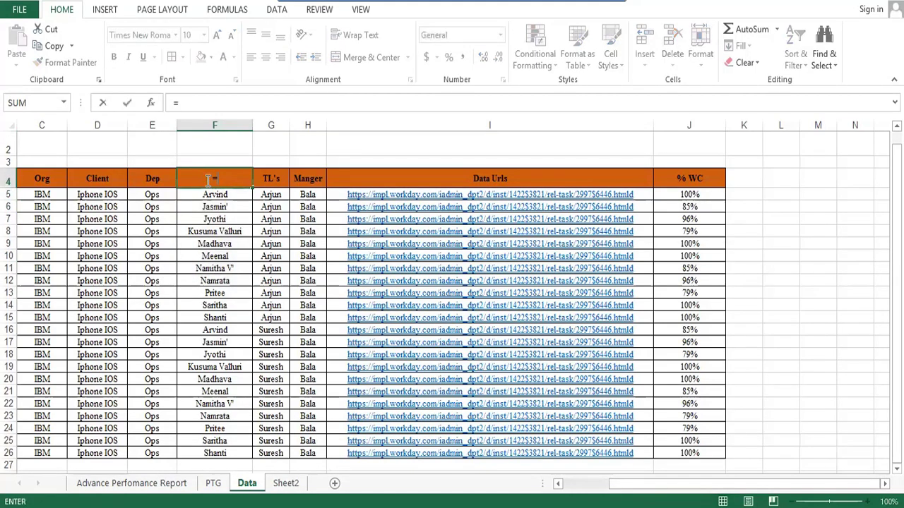
pyautogui.write('V')
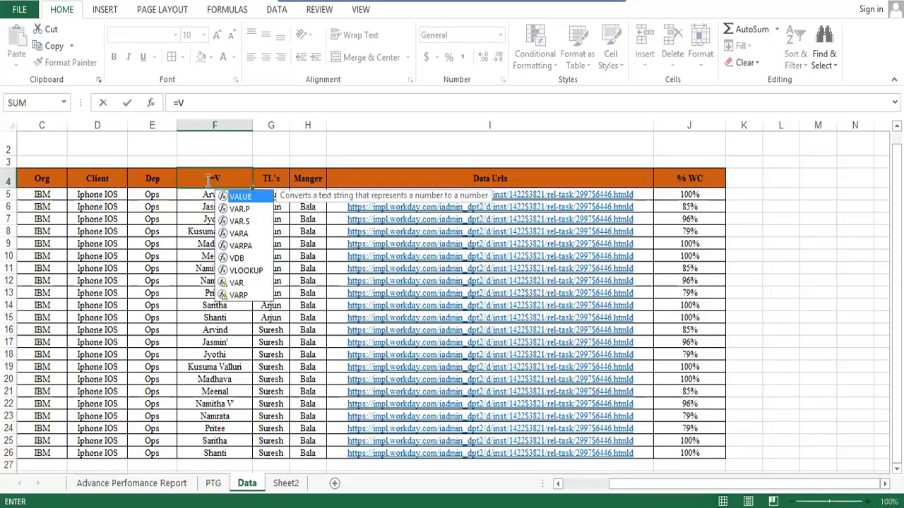
pyautogui.press('Down')
pyautogui.press('Down')
pyautogui.press('Down')
pyautogui.press('Down')
pyautogui.press('Down')
pyautogui.press('Down')
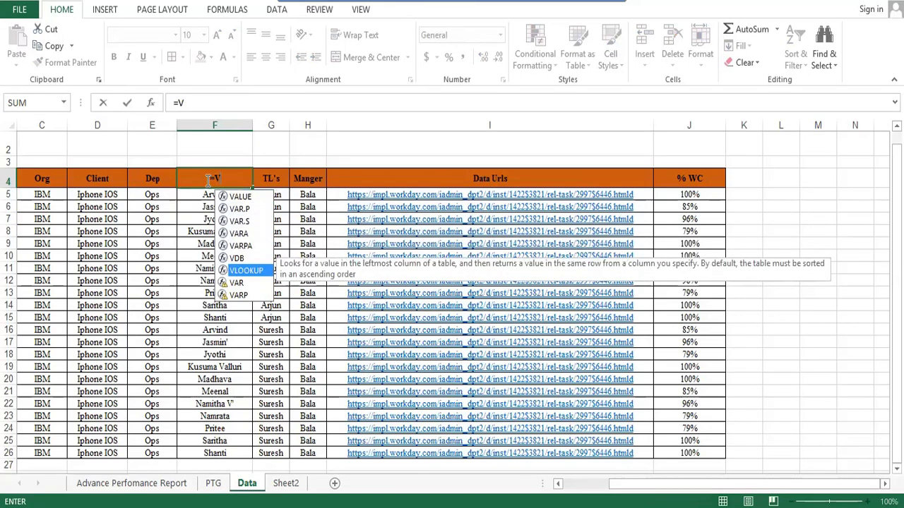
pyautogui.press('Return')
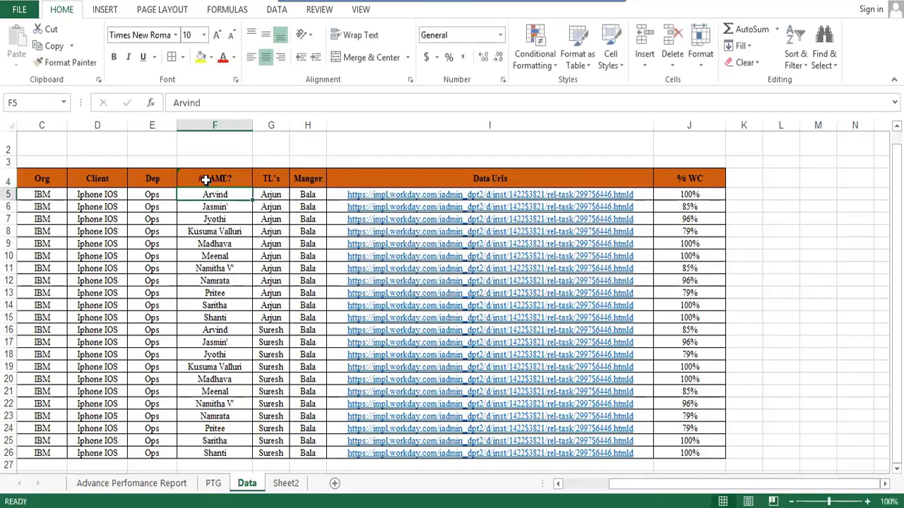
# Step: Try to rewrite the formula in header cell F4 of the Data sheet as =Vlookup,5,6,7,8
pyautogui.doubleClick(206, 181)
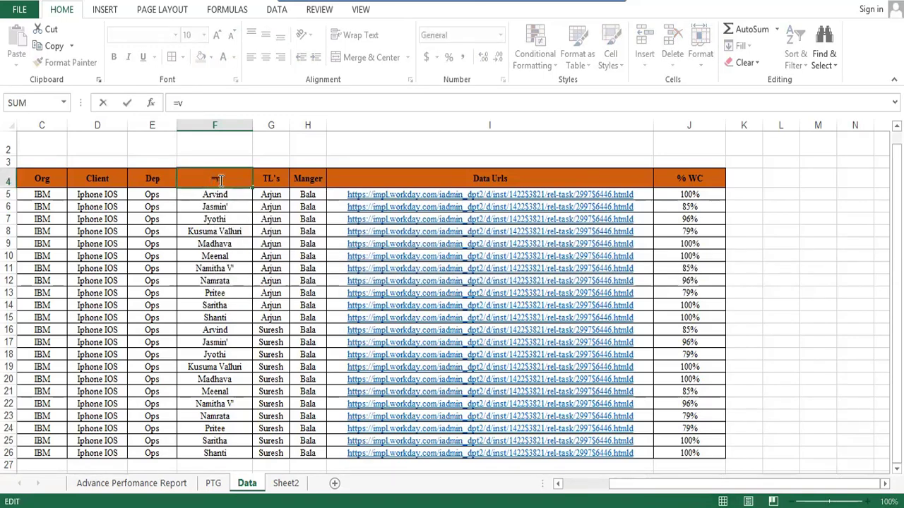
pyautogui.write('LO')
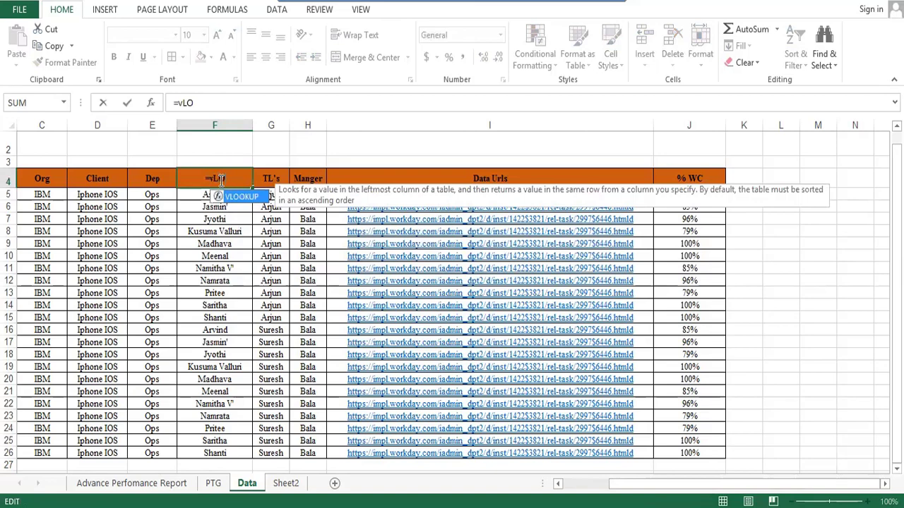
pyautogui.press('BackSpace')
pyautogui.press('BackSpace')
pyautogui.press('BackSpace')
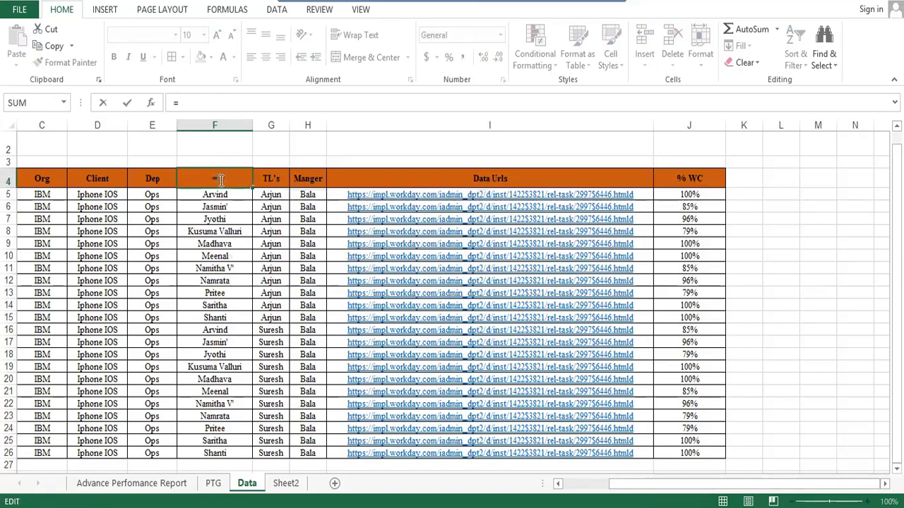
pyautogui.write('Vloo')
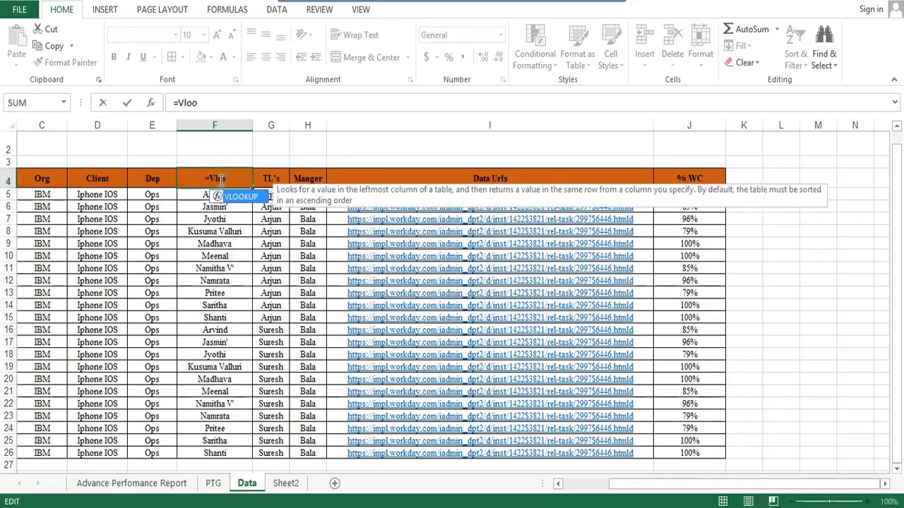
pyautogui.write('kup')
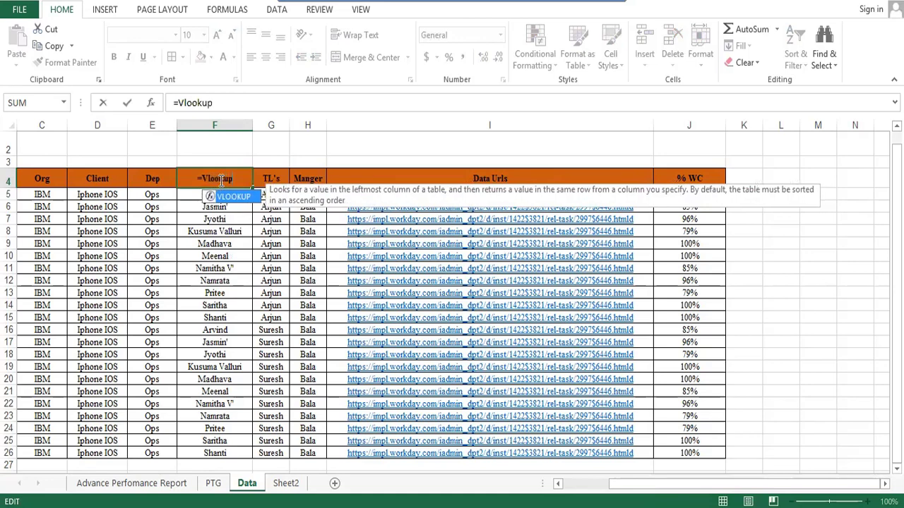
pyautogui.press('Escape')
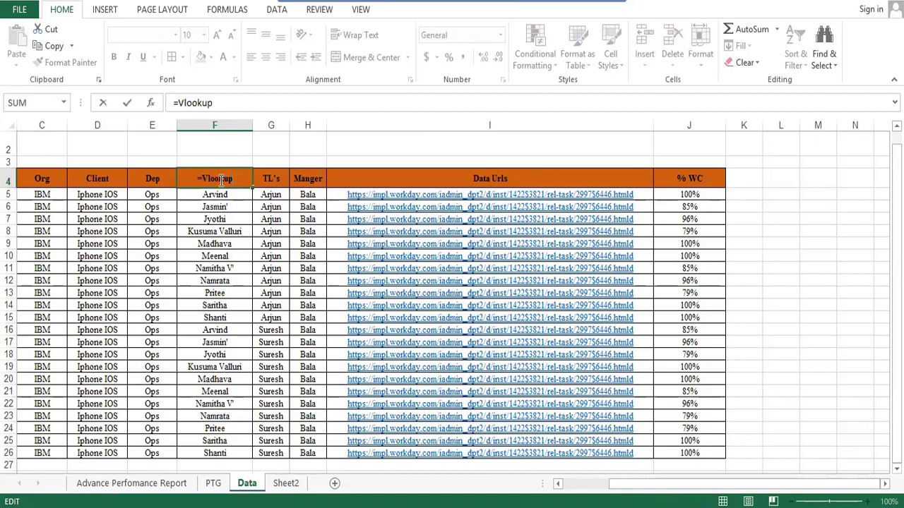
pyautogui.write(',5,67')
pyautogui.press('BackSpace')
pyautogui.write(',7,8')
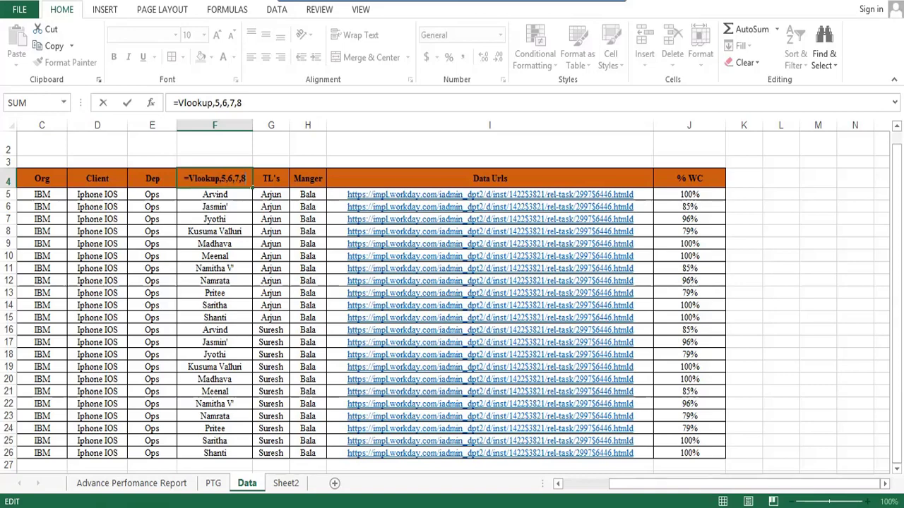
pyautogui.click(247, 220)
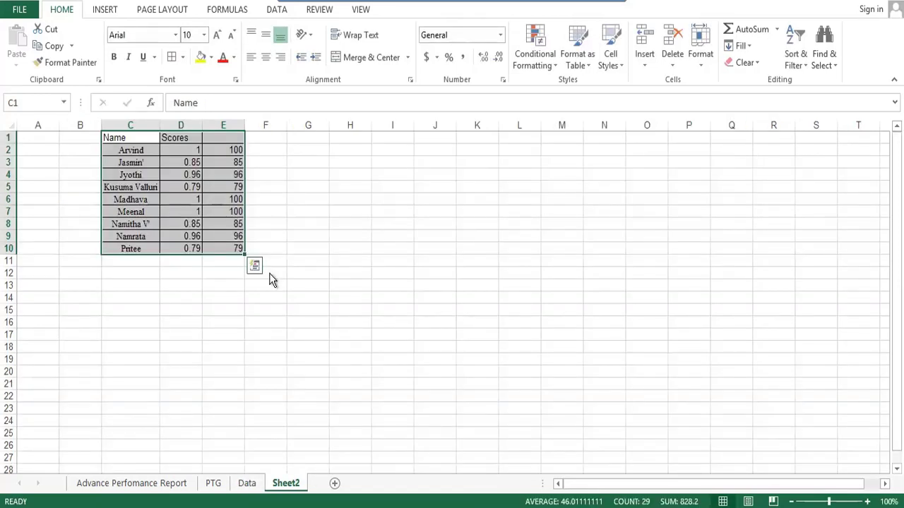
# Step: Replace the Name header in cell C1 of Sheet2 with the range formula =D2:E10
pyautogui.click(120, 137)
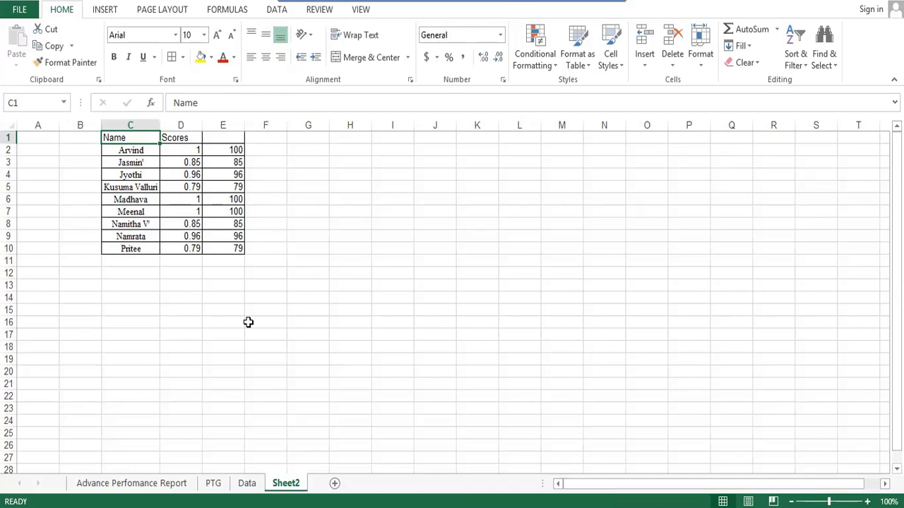
pyautogui.write('=')
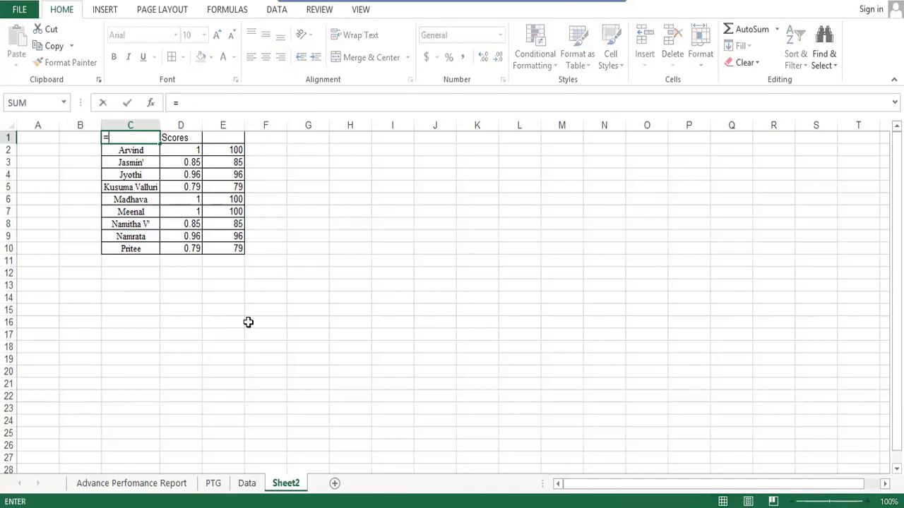
pyautogui.write('(vl')
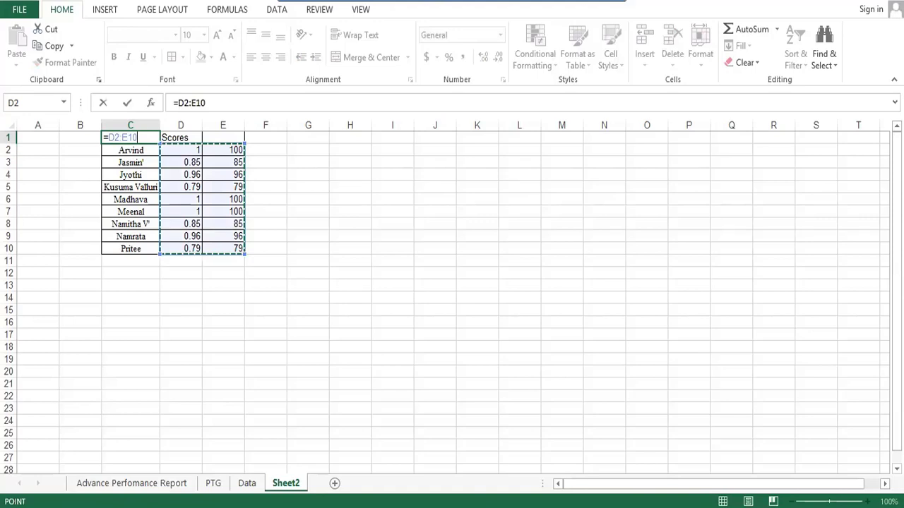
pyautogui.press('F2')
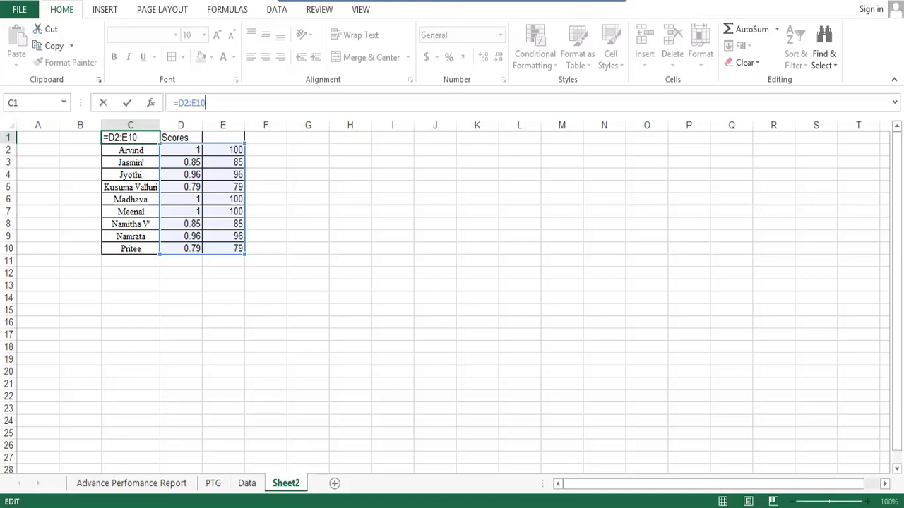
pyautogui.write(')')
pyautogui.press('Return')
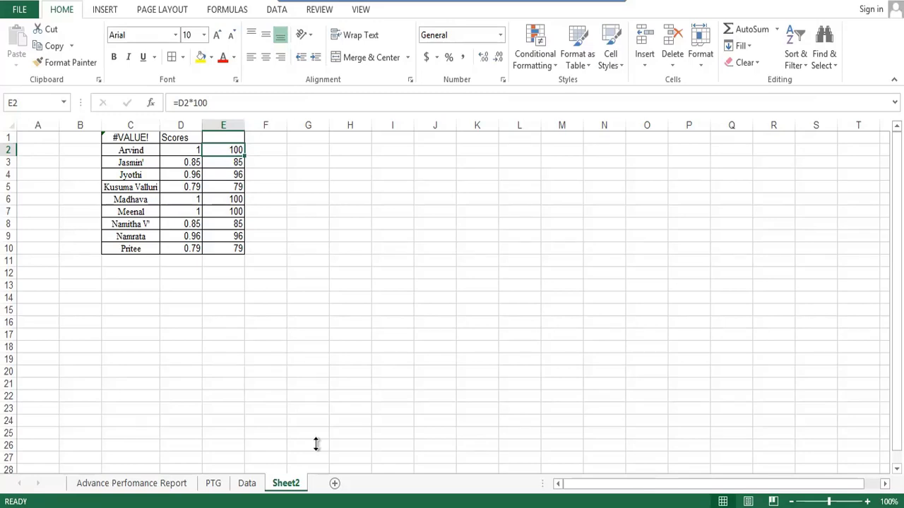
# Step: Select the first eight percentage scores, J5:J12, on the Data sheet
pyautogui.click(249, 484)
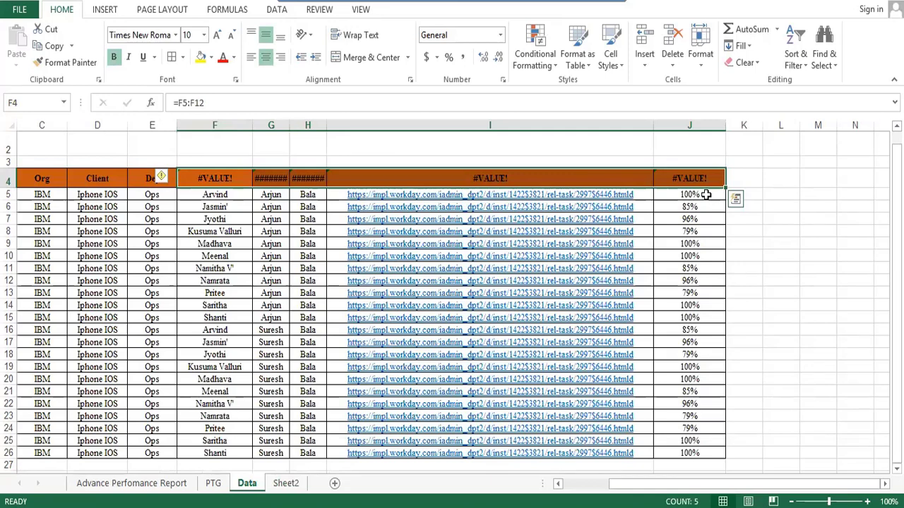
pyautogui.moveTo(706, 194); pyautogui.dragTo(696, 280)
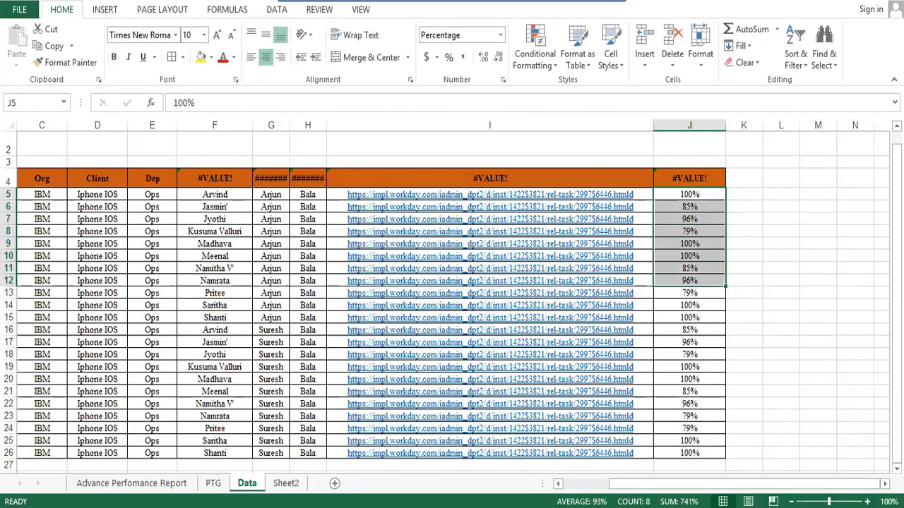